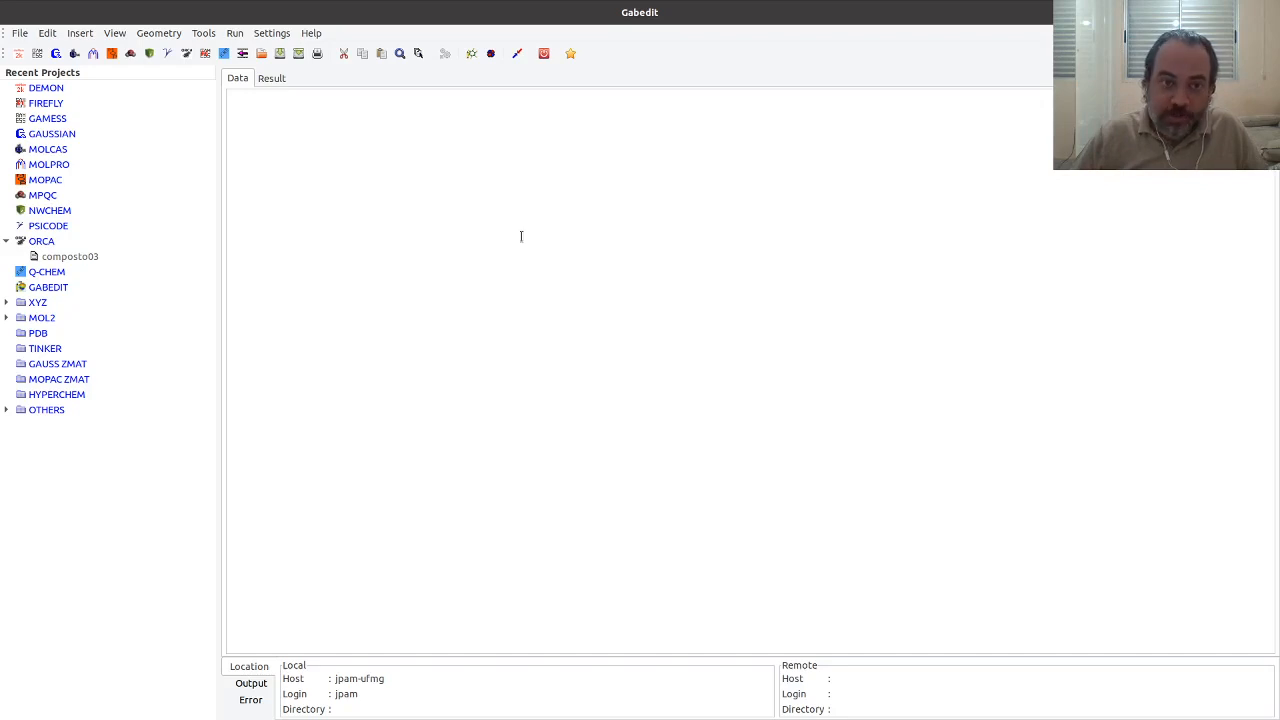
# Clear the Orca list from the recent projects to remove the composto03 entry.
pyautogui.rightClick(74, 257)
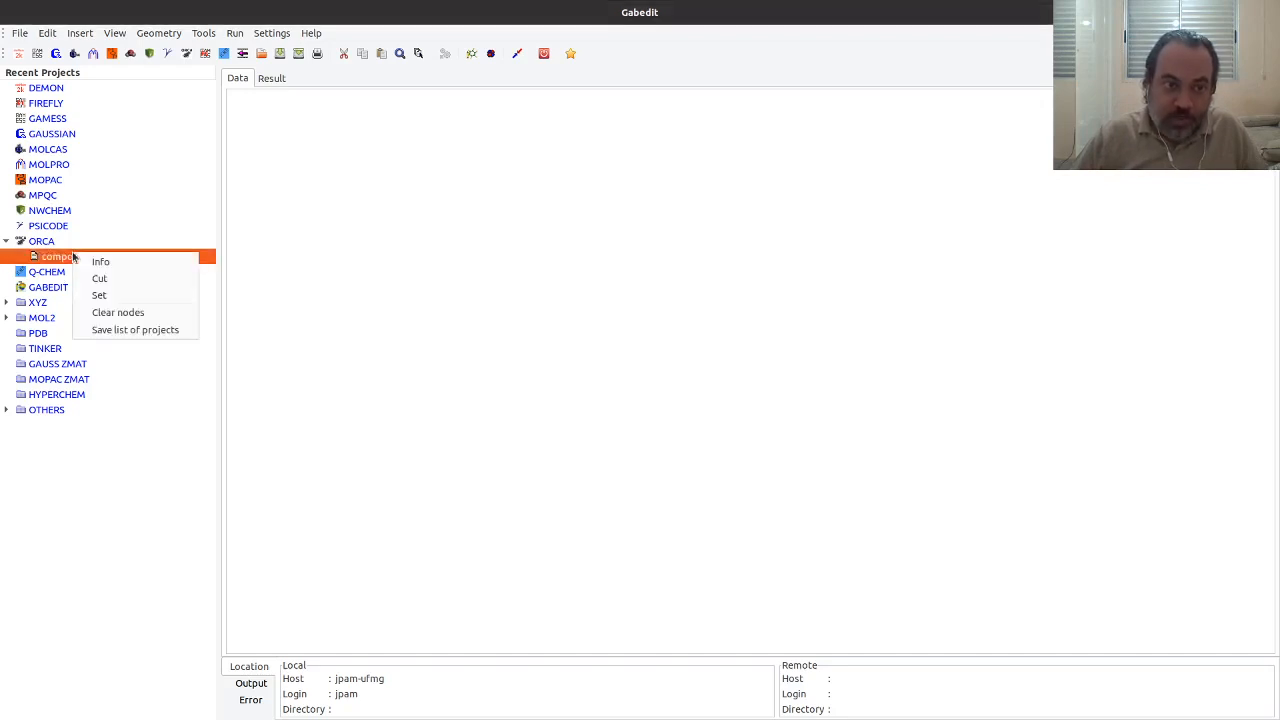
pyautogui.click(148, 312)
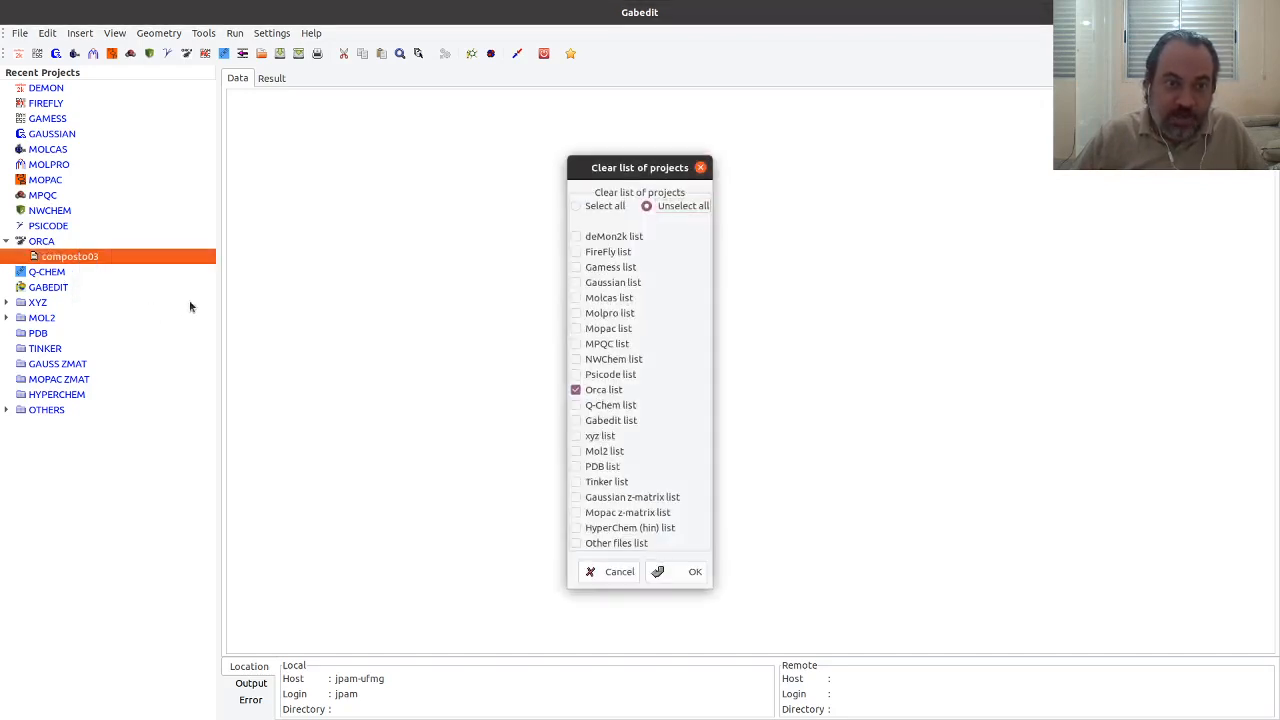
pyautogui.click(694, 572)
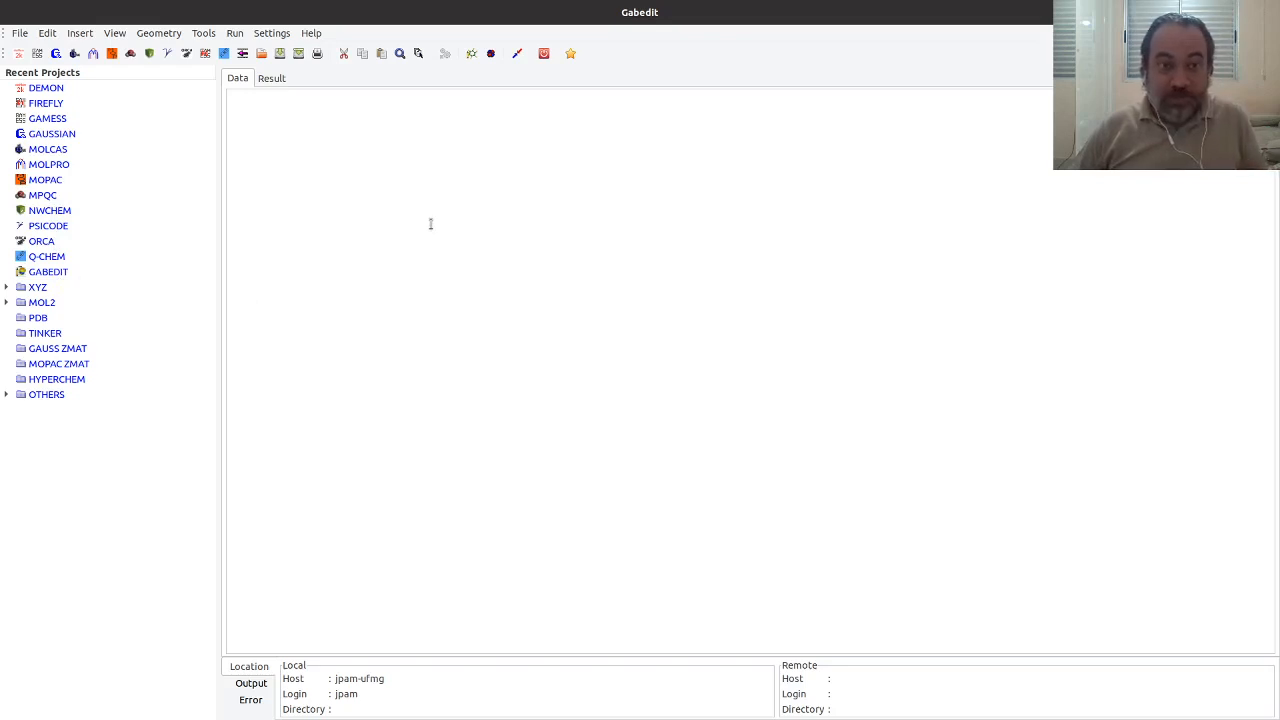
pyautogui.click(160, 34)
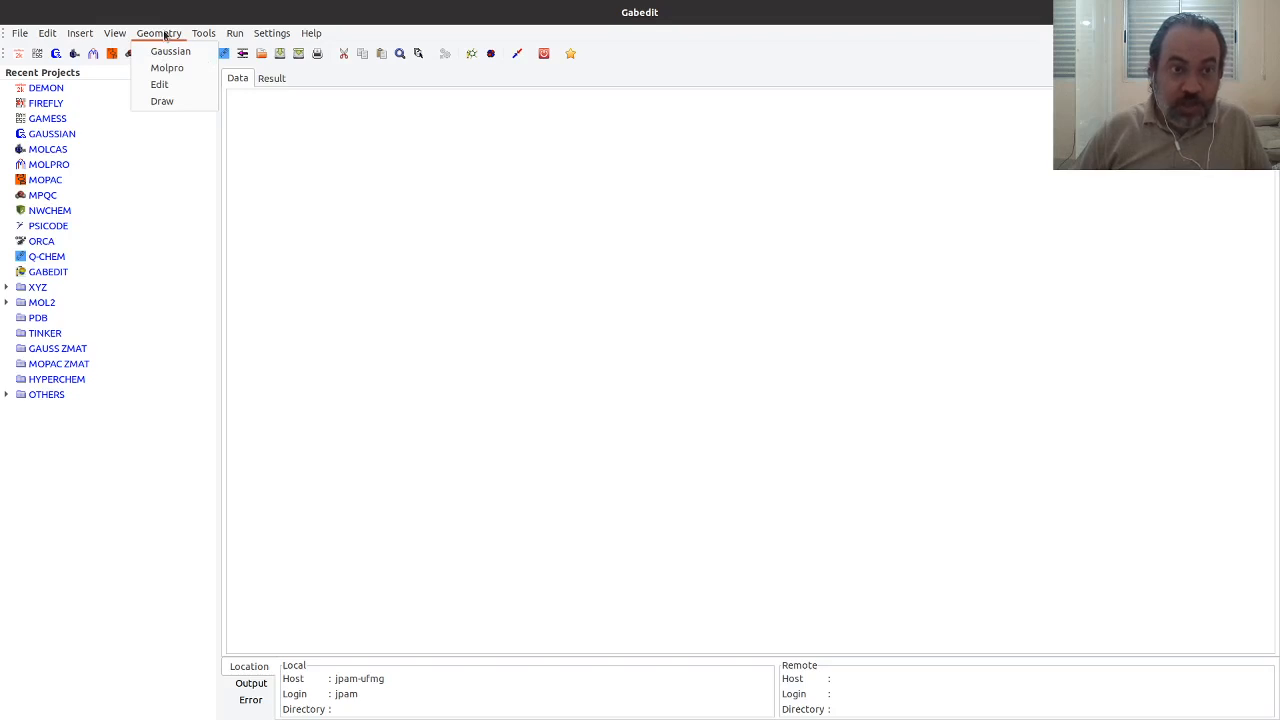
pyautogui.click(536, 31)
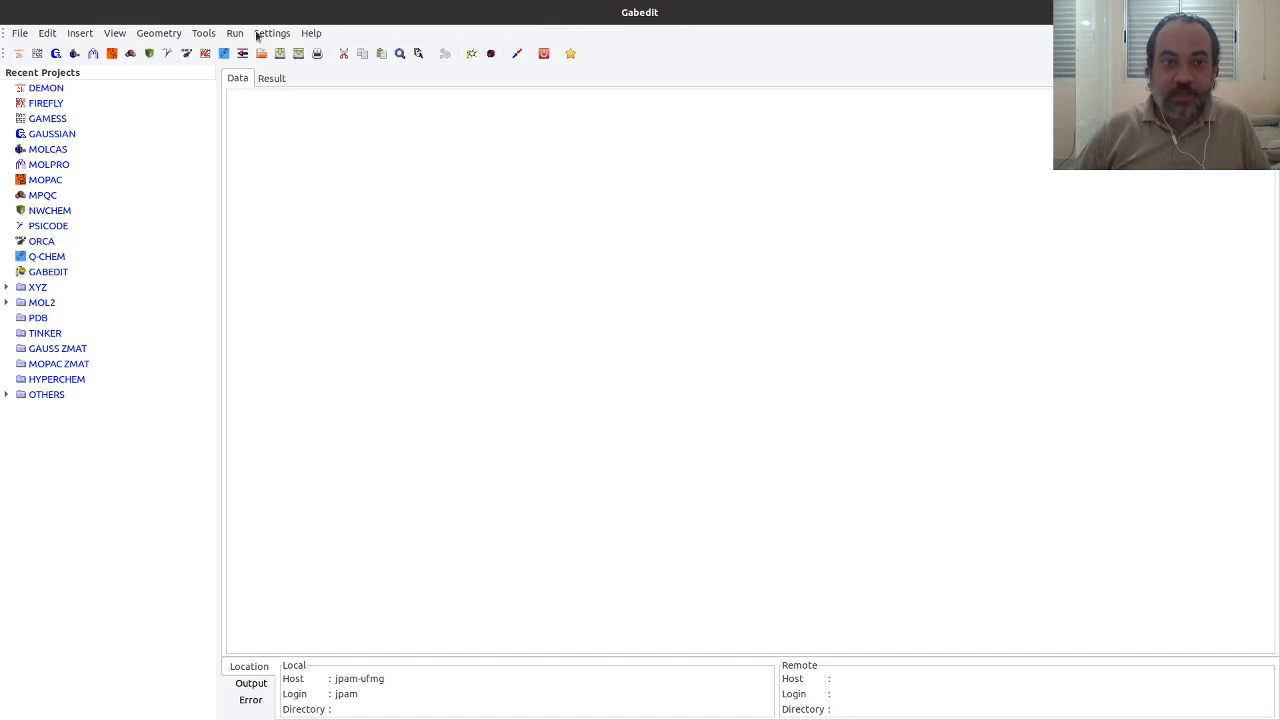
pyautogui.click(176, 33)
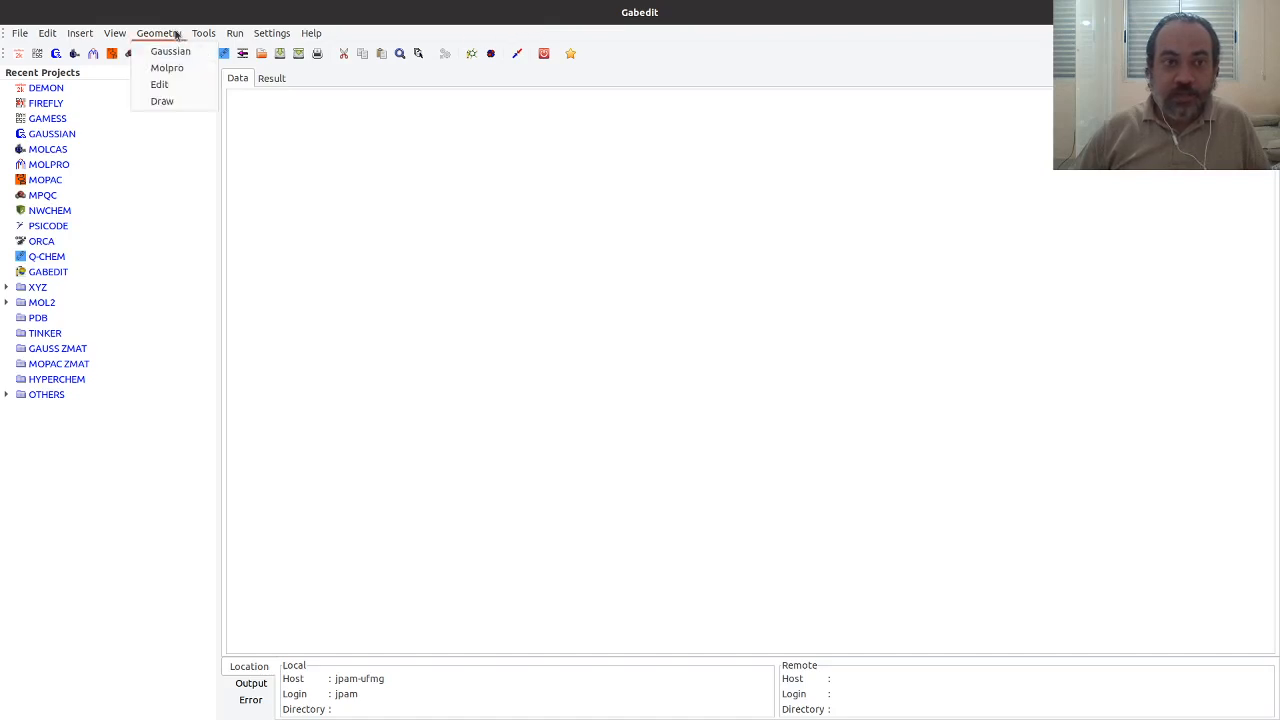
pyautogui.click(163, 101)
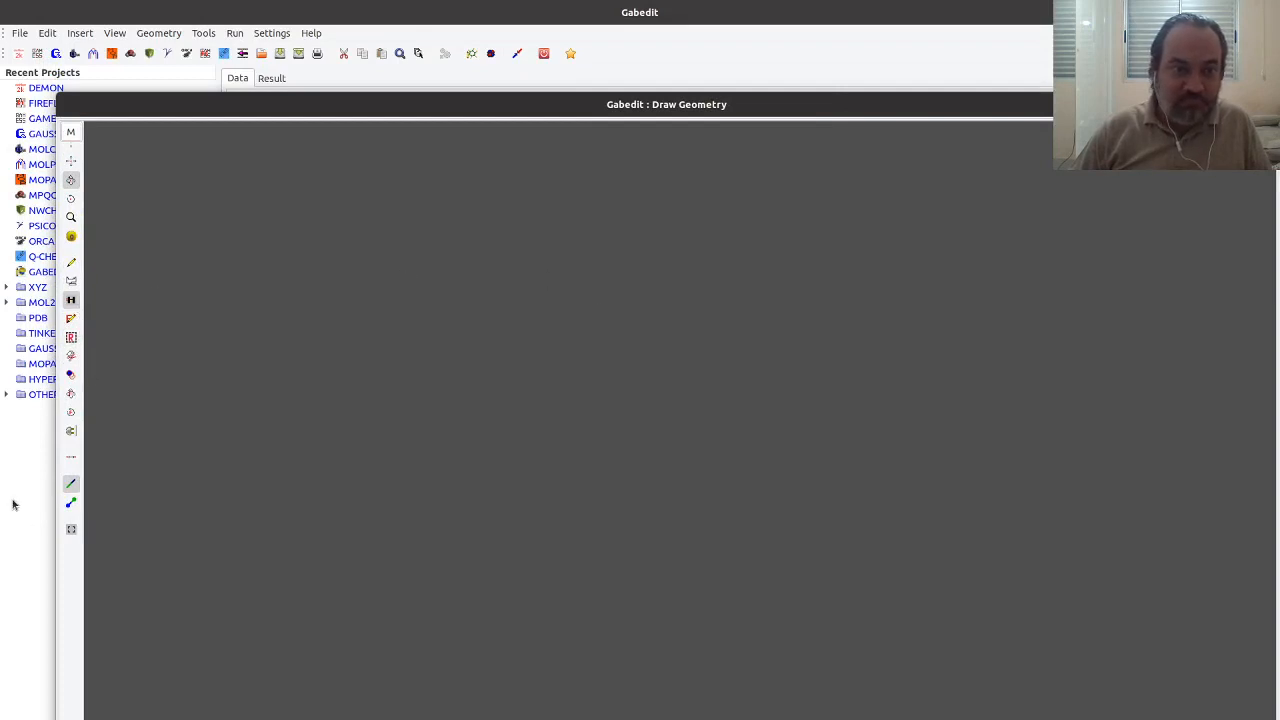
pyautogui.click(72, 337)
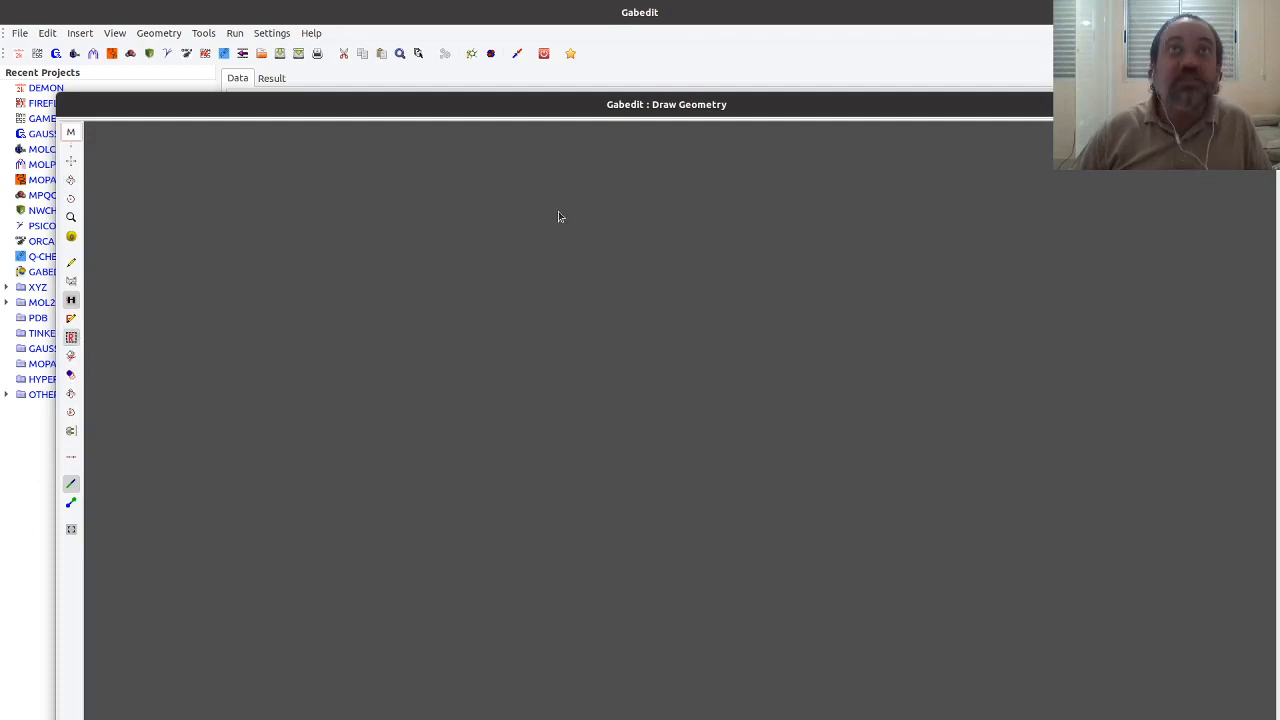
pyautogui.moveTo(609, 111)
pyautogui.mouseDown()
pyautogui.moveTo(367, 0)
pyautogui.moveTo(645, 0)
pyautogui.moveTo(584, 0)
pyautogui.moveTo(640, 103)
pyautogui.moveTo(645, 209)
pyautogui.mouseUp()
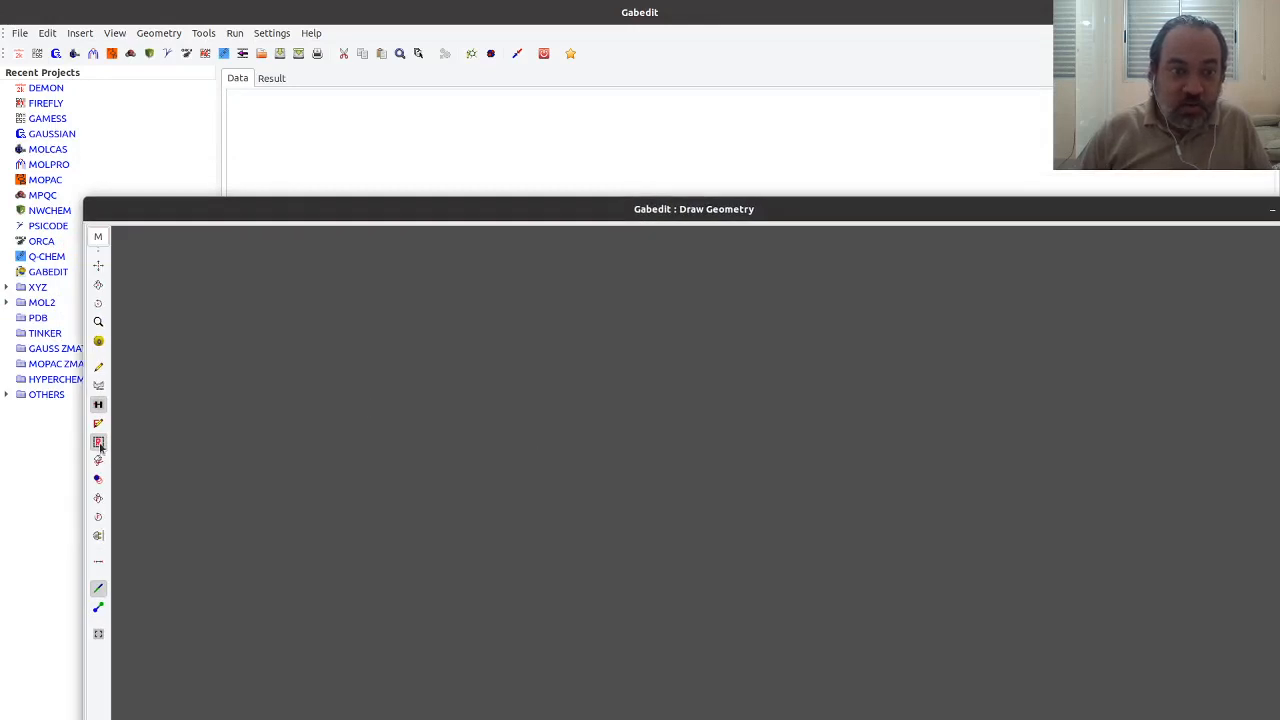
pyautogui.moveTo(660, 211); pyautogui.dragTo(457, 163)
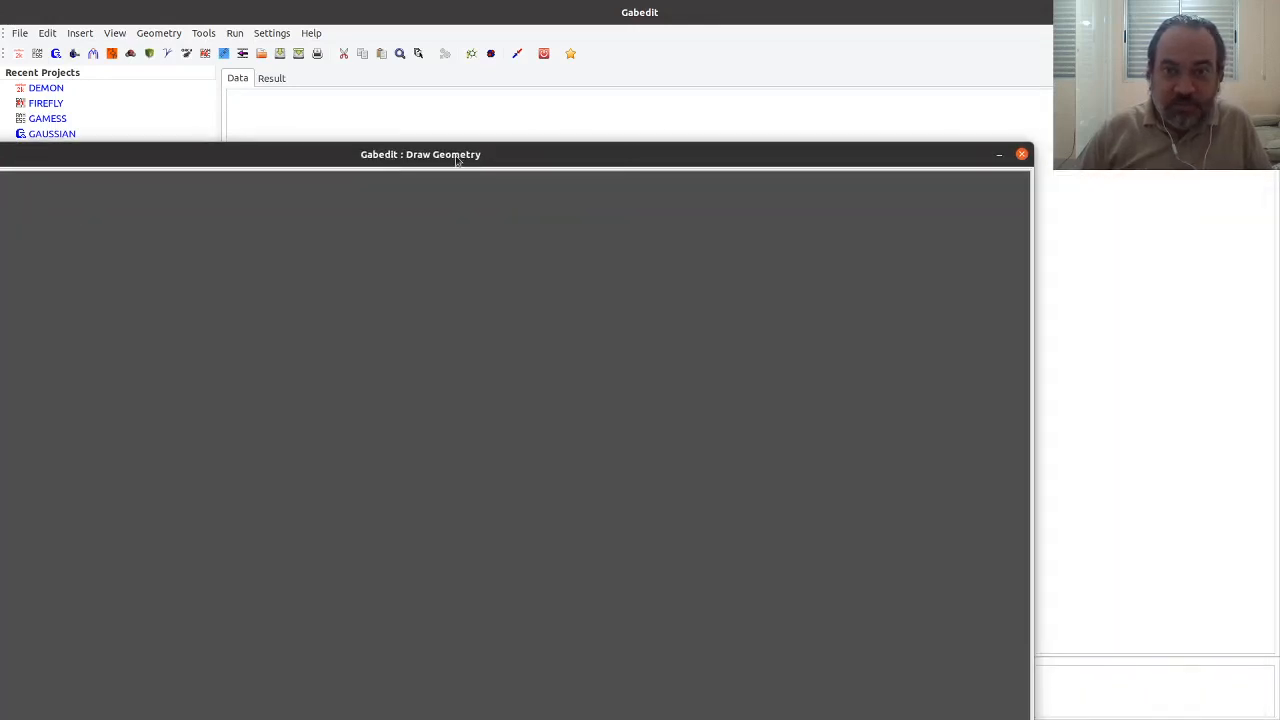
pyautogui.click(1021, 155)
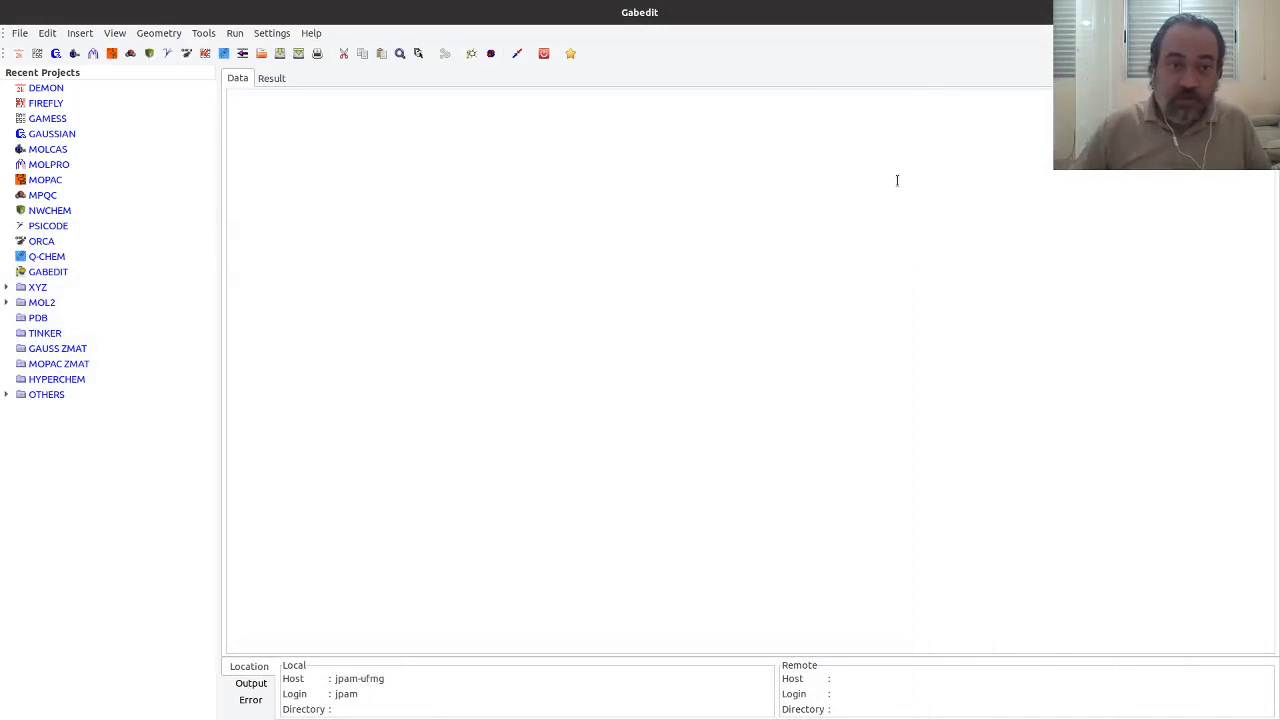
# Load the geometry from composto03.xyz in the moleculas folder into the Geometry Editor as an XYZ file, then close the editor.
pyautogui.click(169, 34)
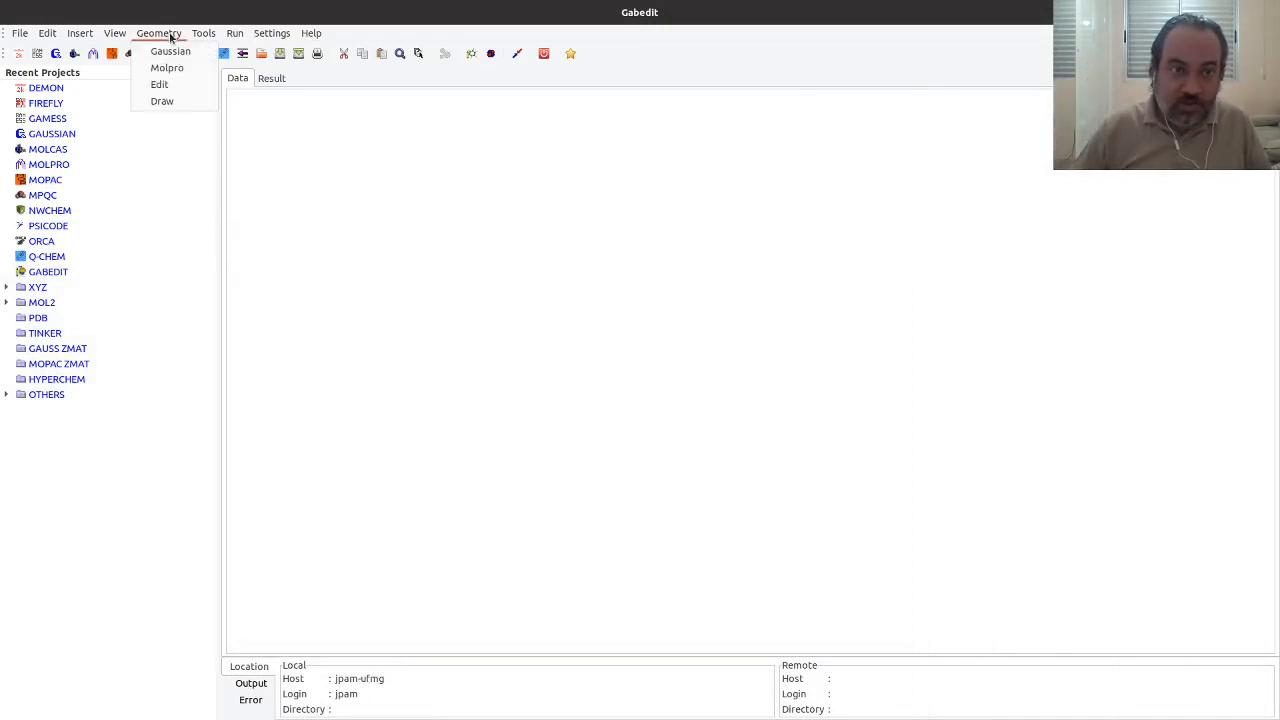
pyautogui.click(160, 84)
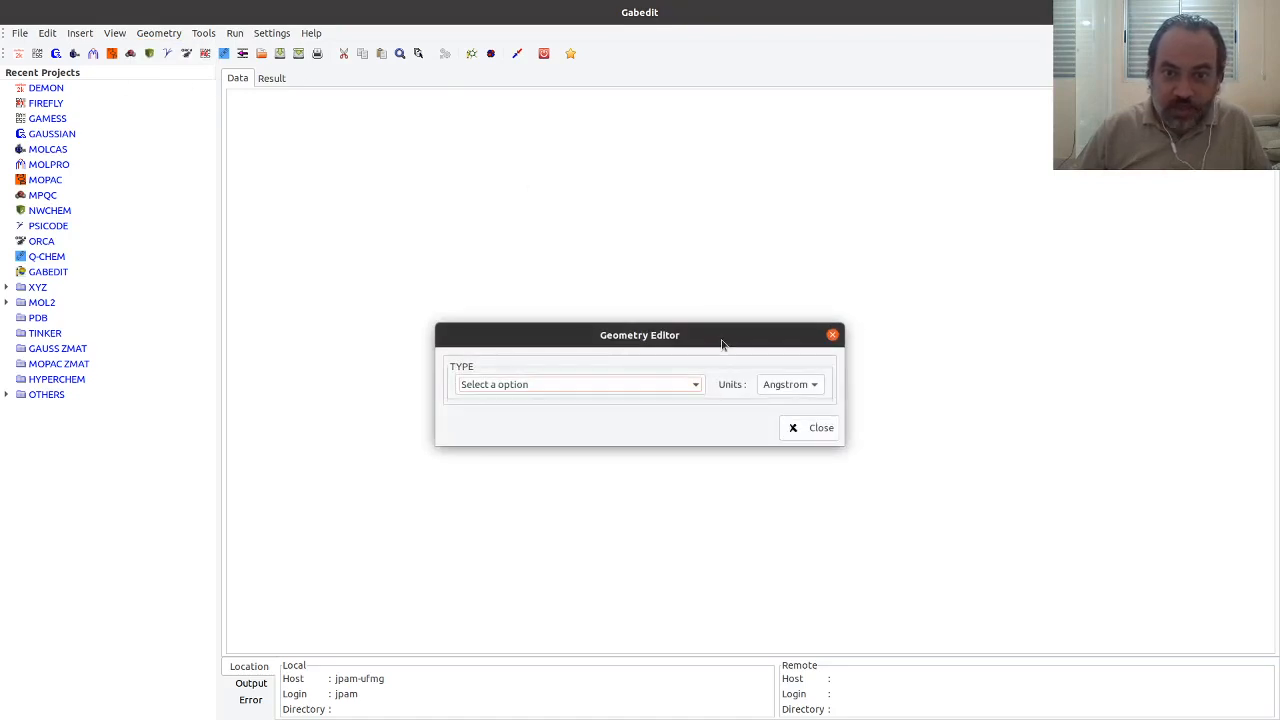
pyautogui.click(686, 386)
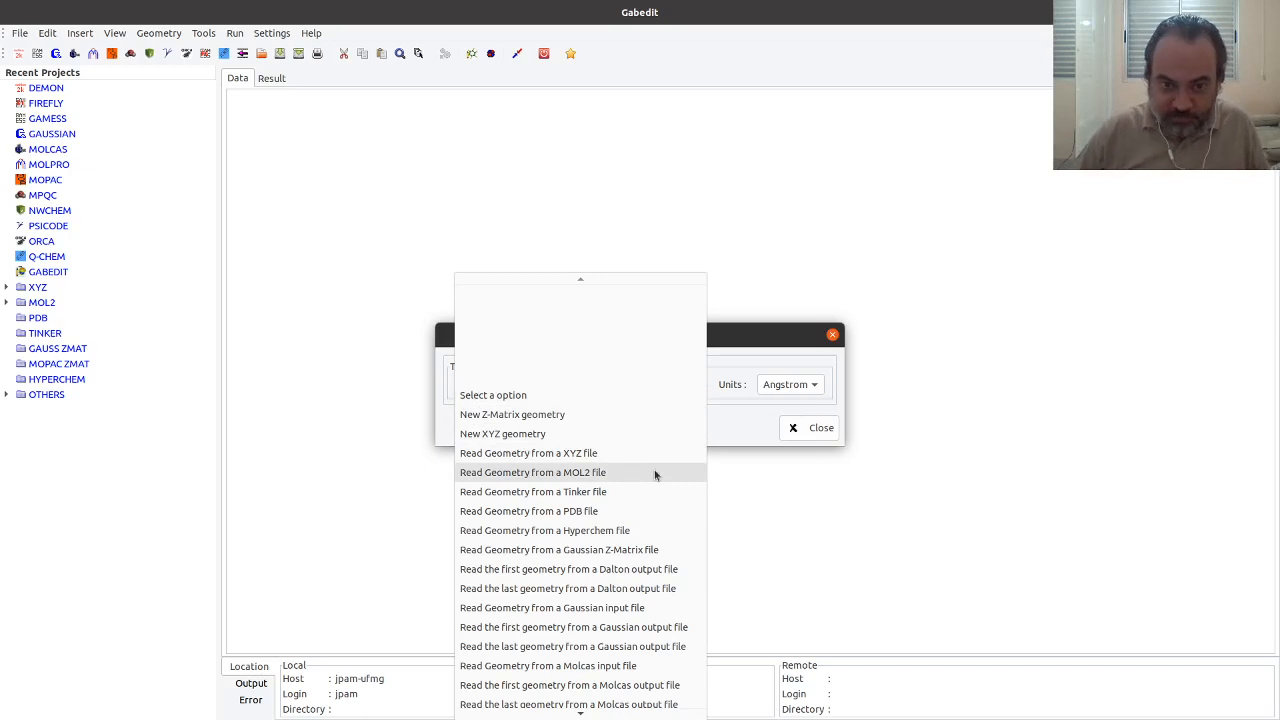
pyautogui.click(603, 456)
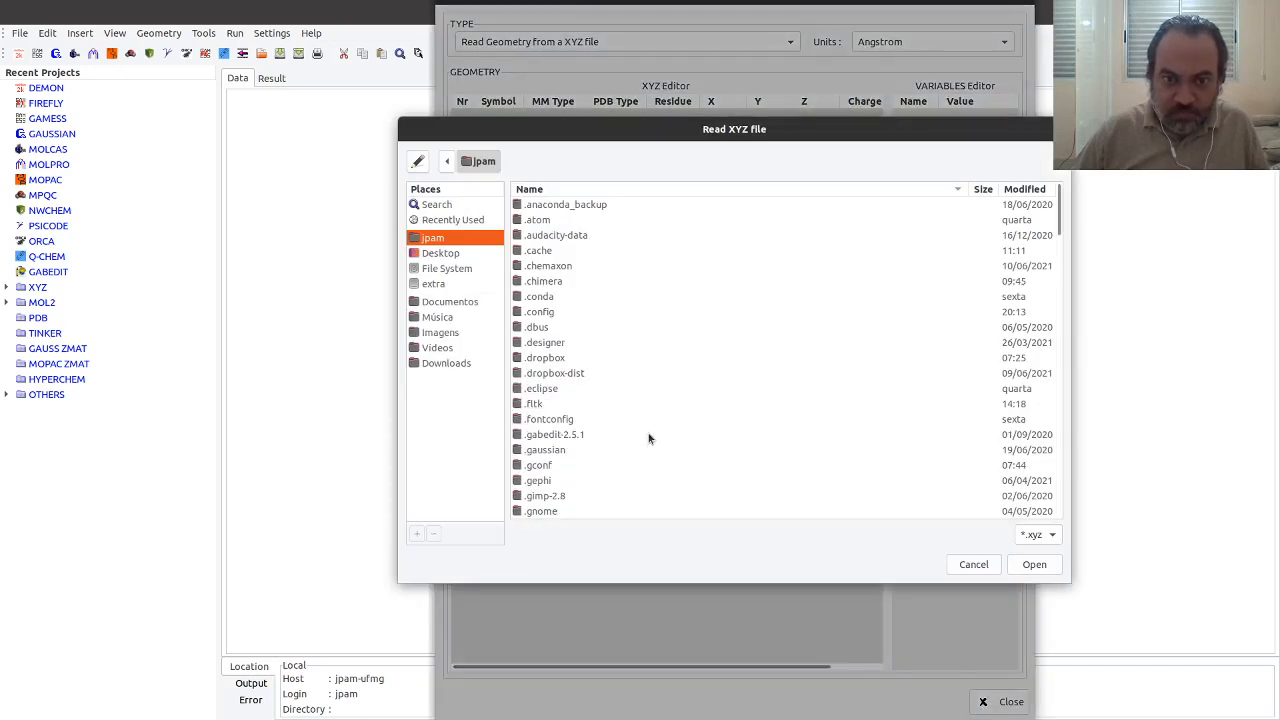
pyautogui.click(467, 221)
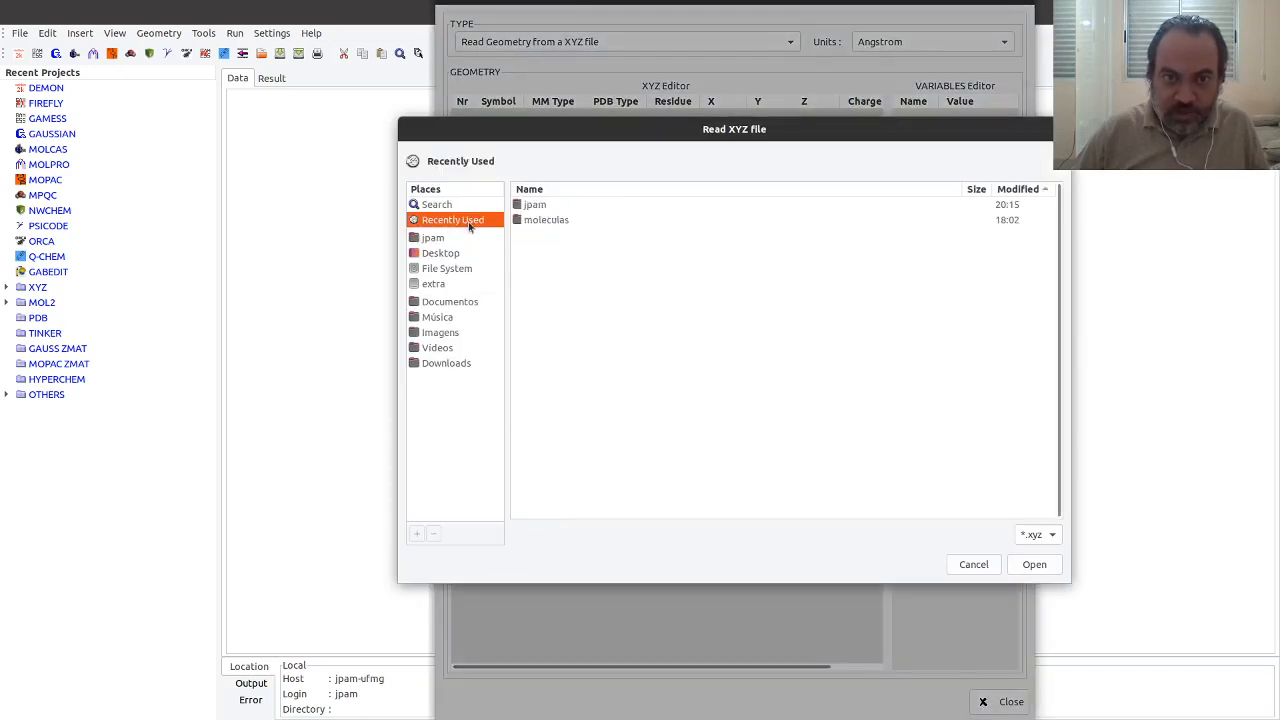
pyautogui.click(547, 221)
pyautogui.doubleClick(547, 221)
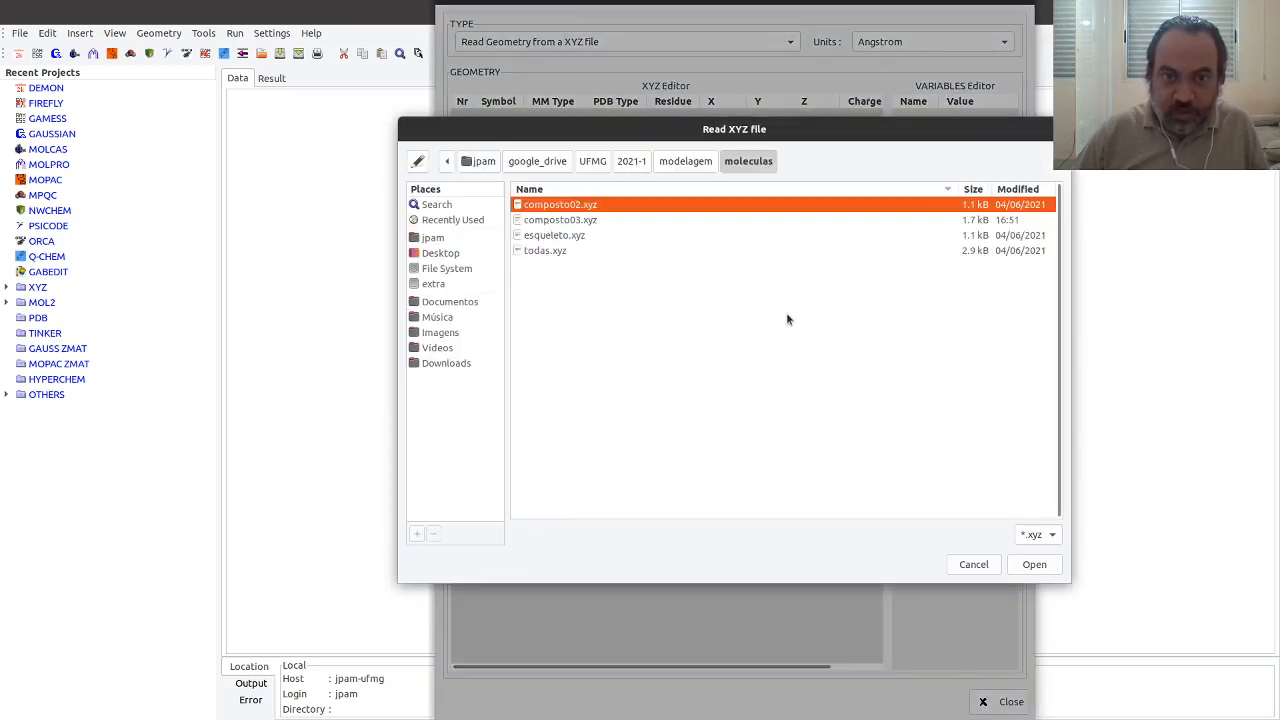
pyautogui.doubleClick(586, 221)
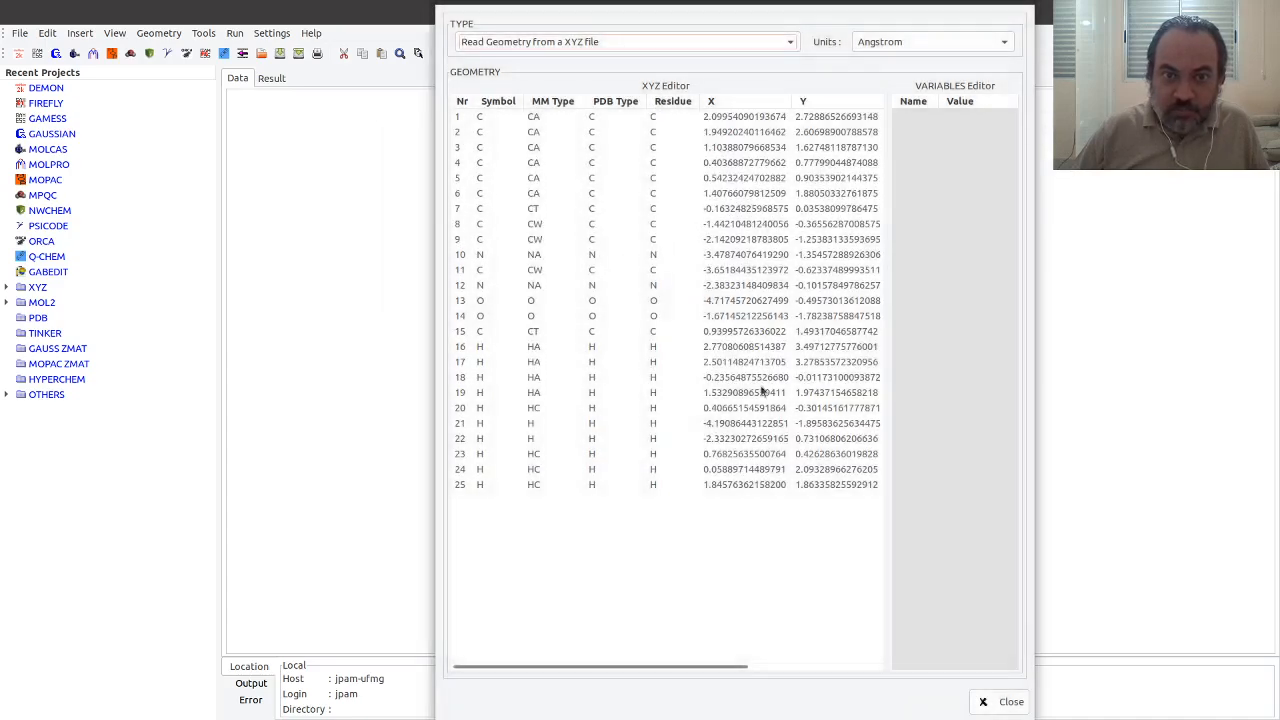
pyautogui.moveTo(788, 3); pyautogui.dragTo(727, 68)
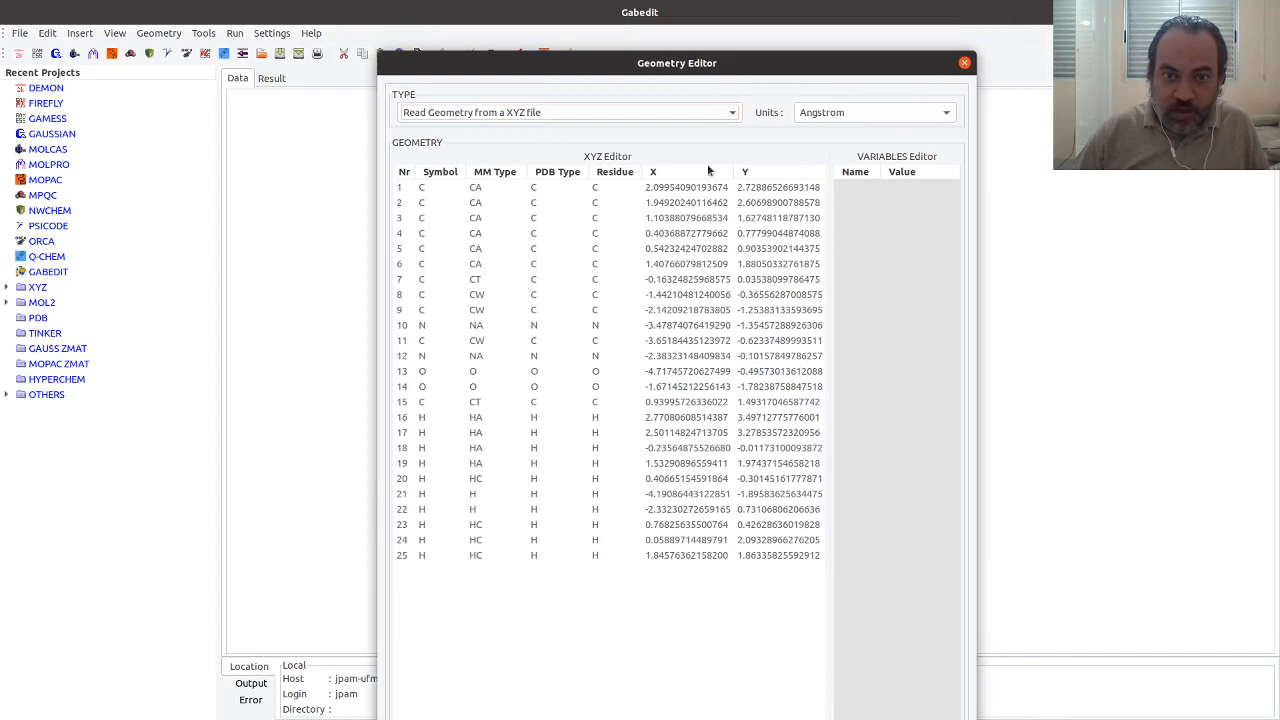
pyautogui.moveTo(813, 70); pyautogui.dragTo(745, 0)
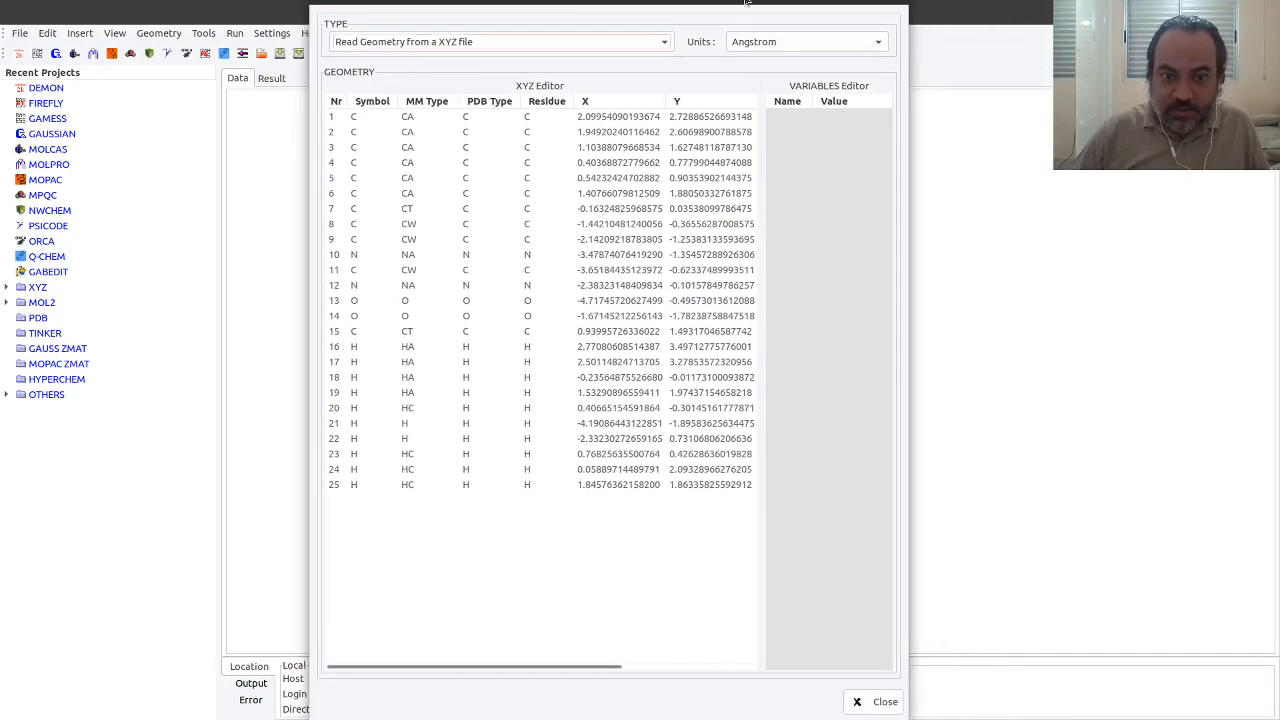
pyautogui.moveTo(591, 662); pyautogui.dragTo(515, 669)
pyautogui.click(873, 701)
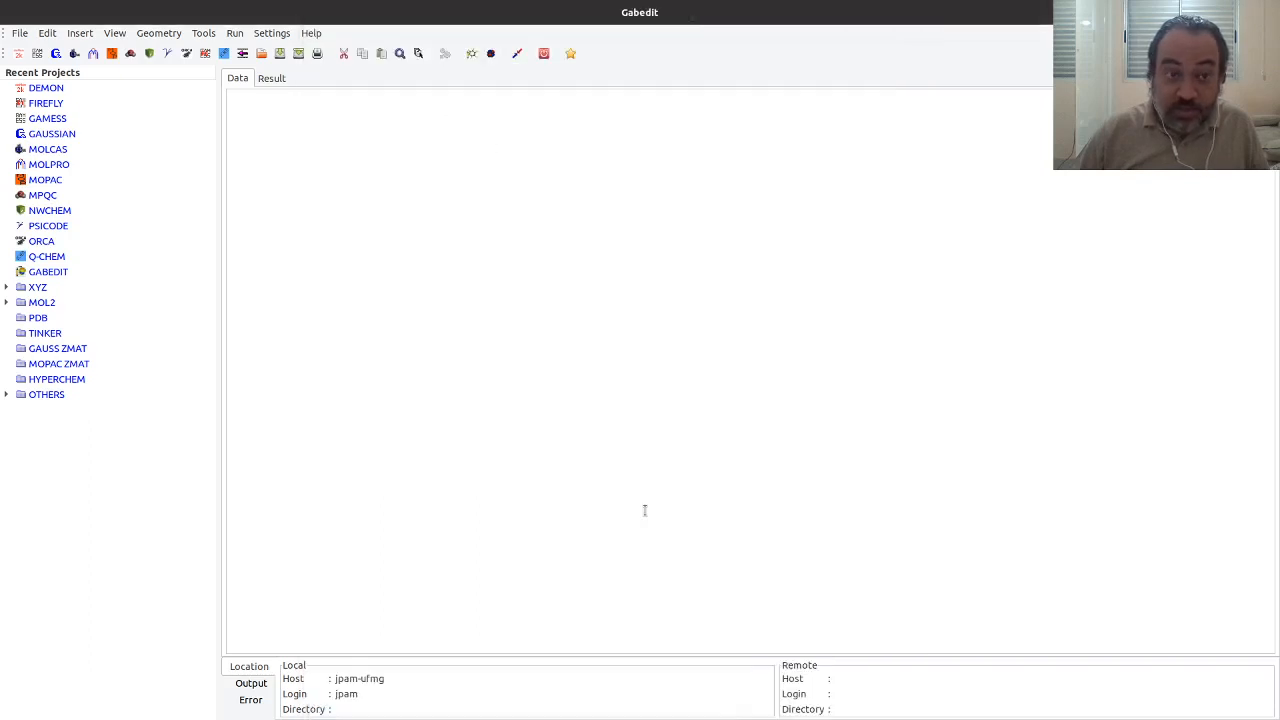
# Display the loaded molecule in the Draw Geometry window and rotate it to inspect its structure.
pyautogui.click(160, 33)
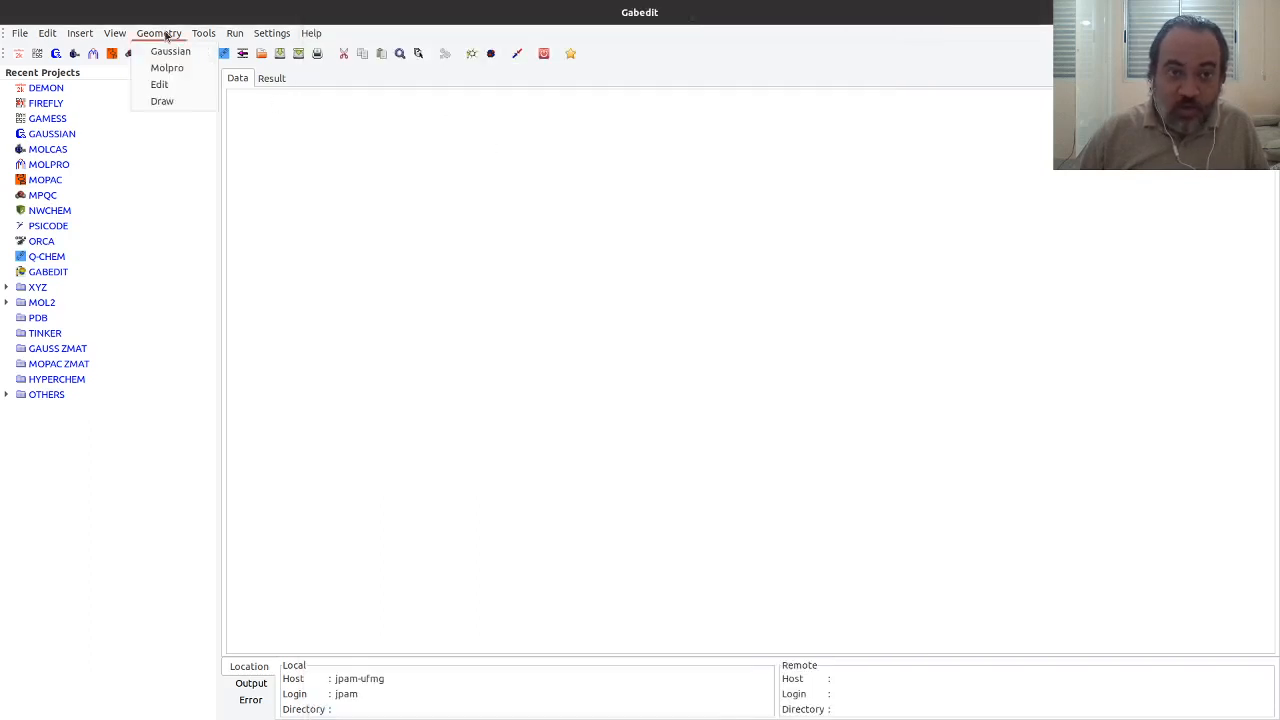
pyautogui.click(168, 101)
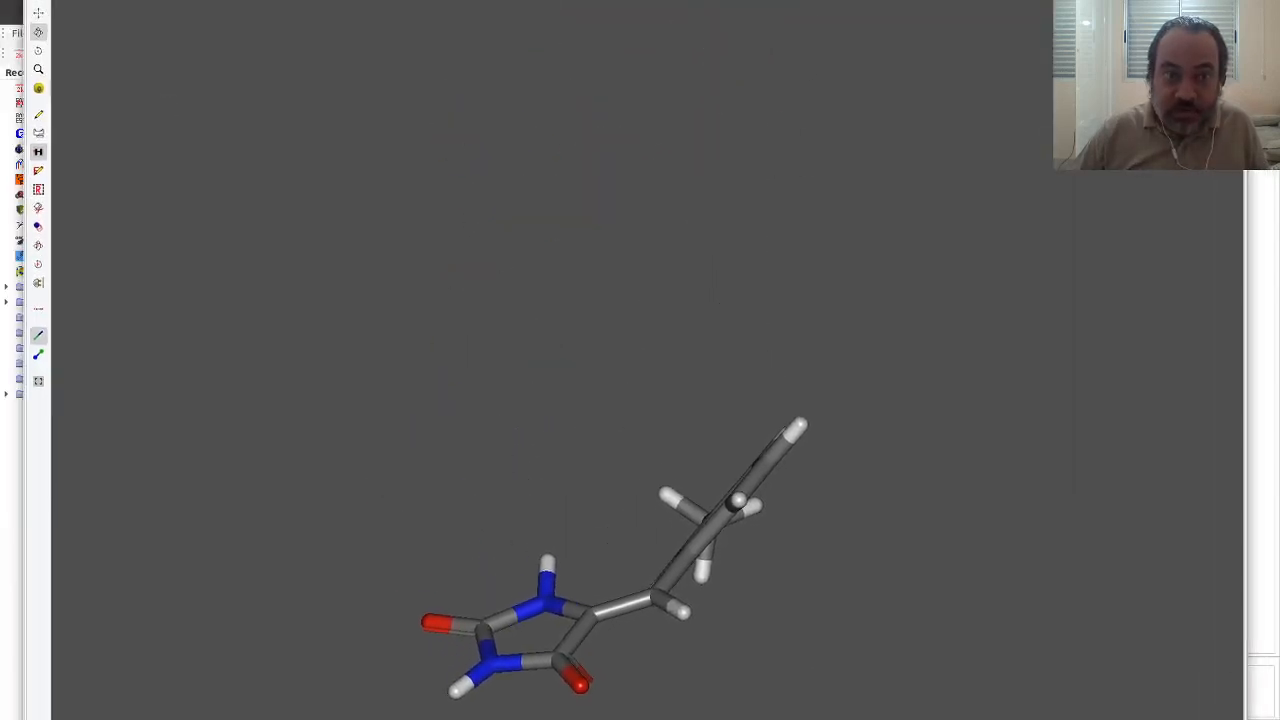
pyautogui.moveTo(834, 398); pyautogui.dragTo(762, 348)
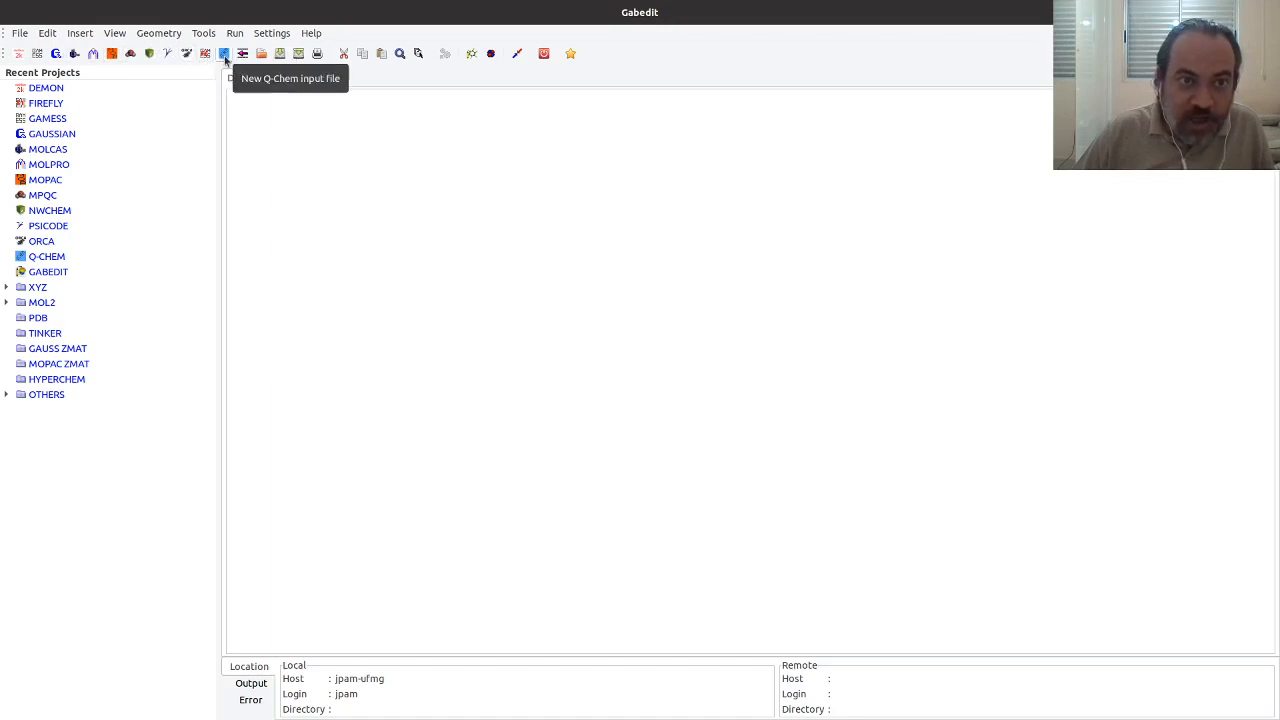
# Create a new Orca input with charge 0, spin multiplicity 1 and the job type Equilibrium structure search.
pyautogui.click(164, 57)
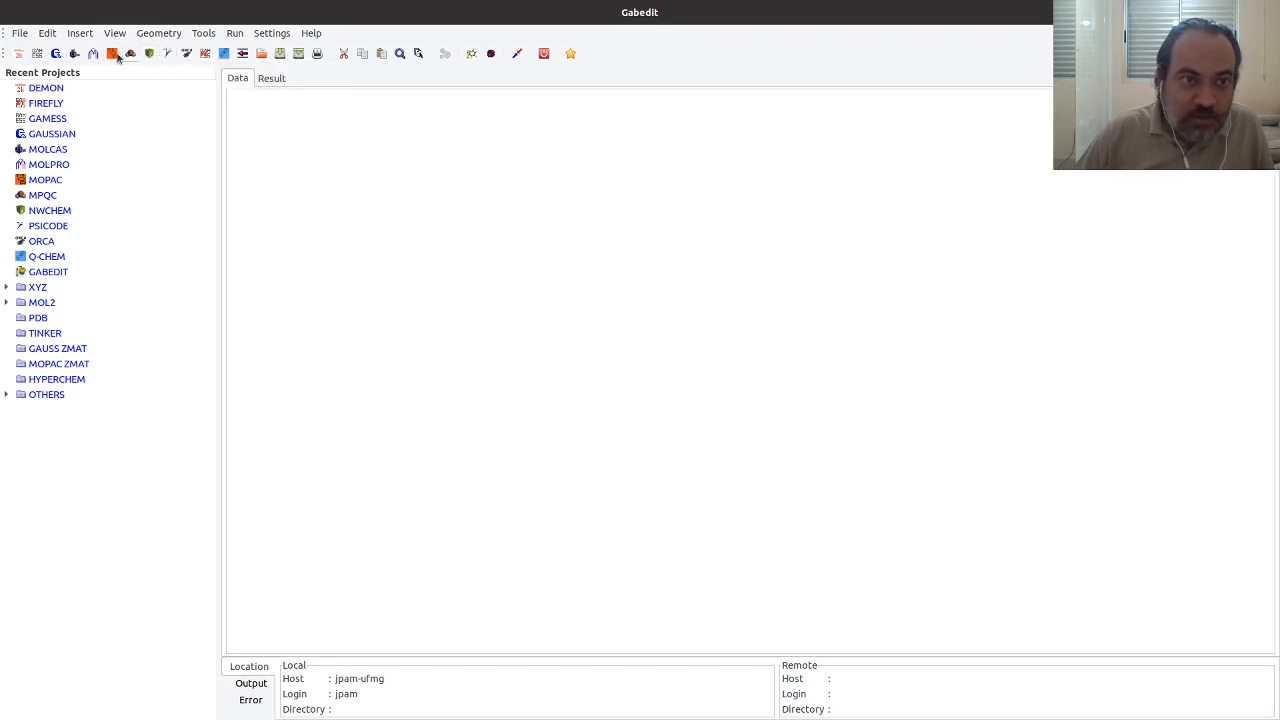
pyautogui.click(189, 58)
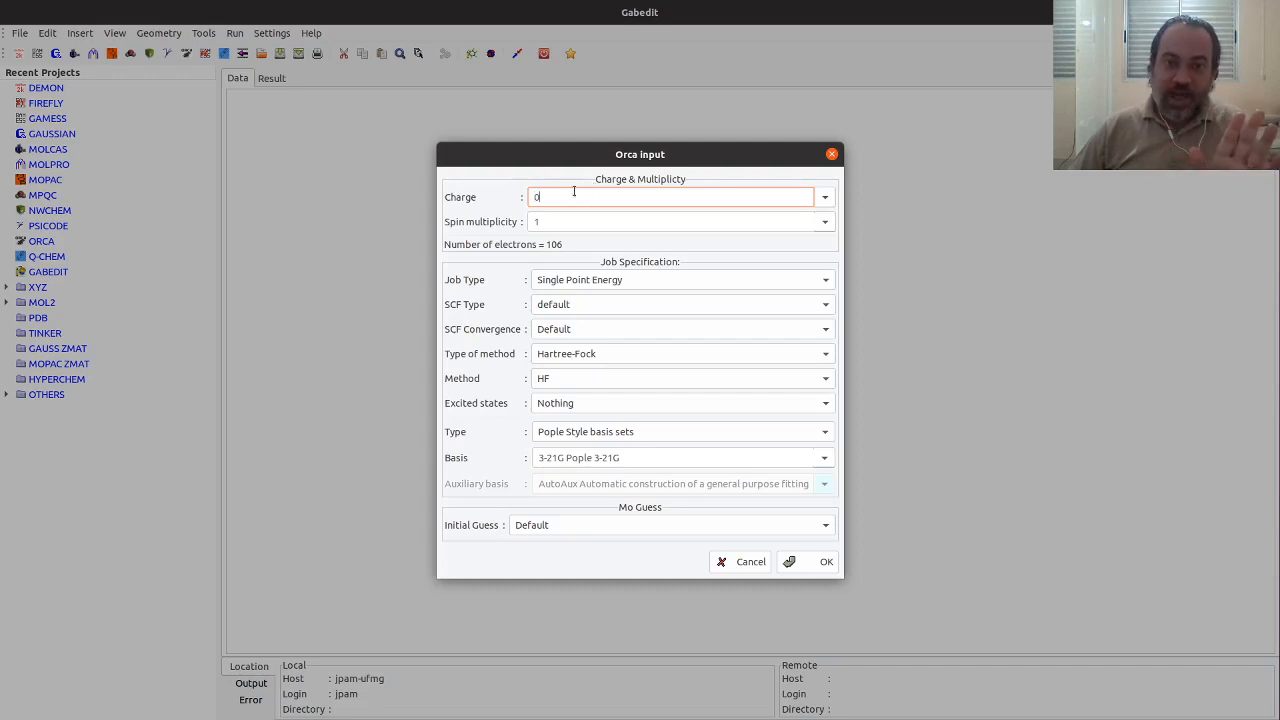
pyautogui.click(556, 223)
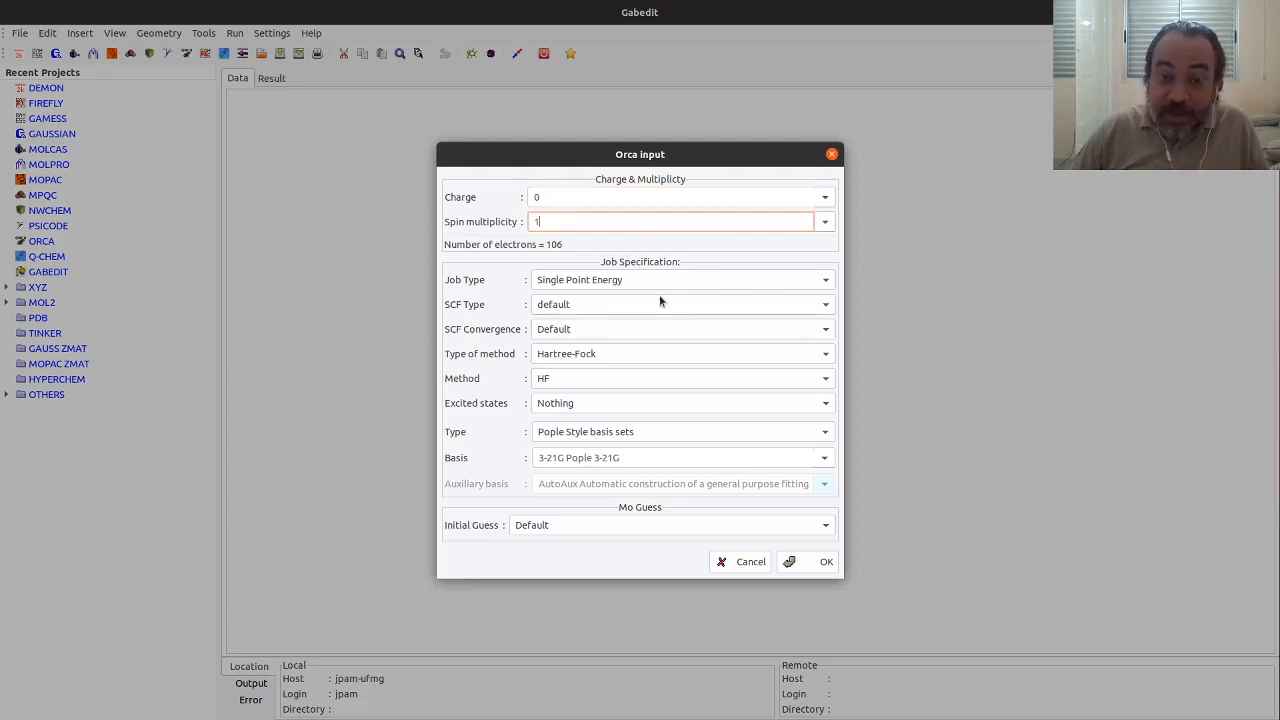
pyautogui.click(825, 284)
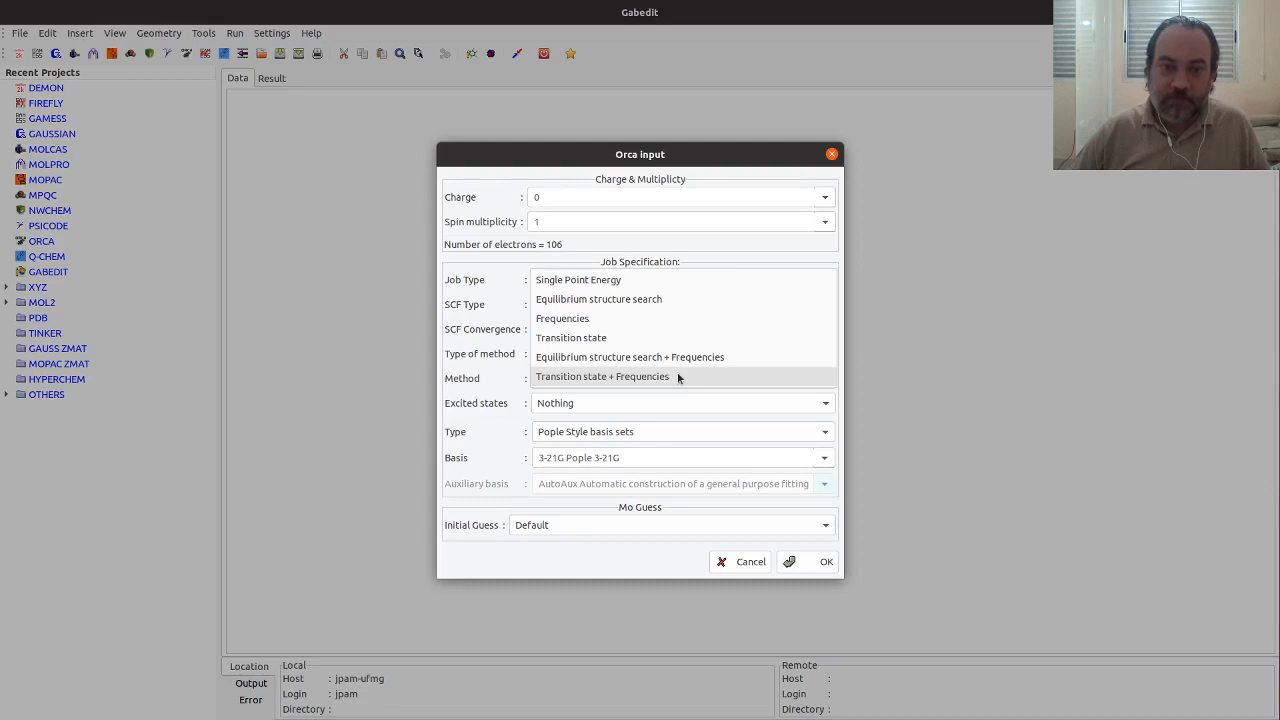
pyautogui.click(687, 300)
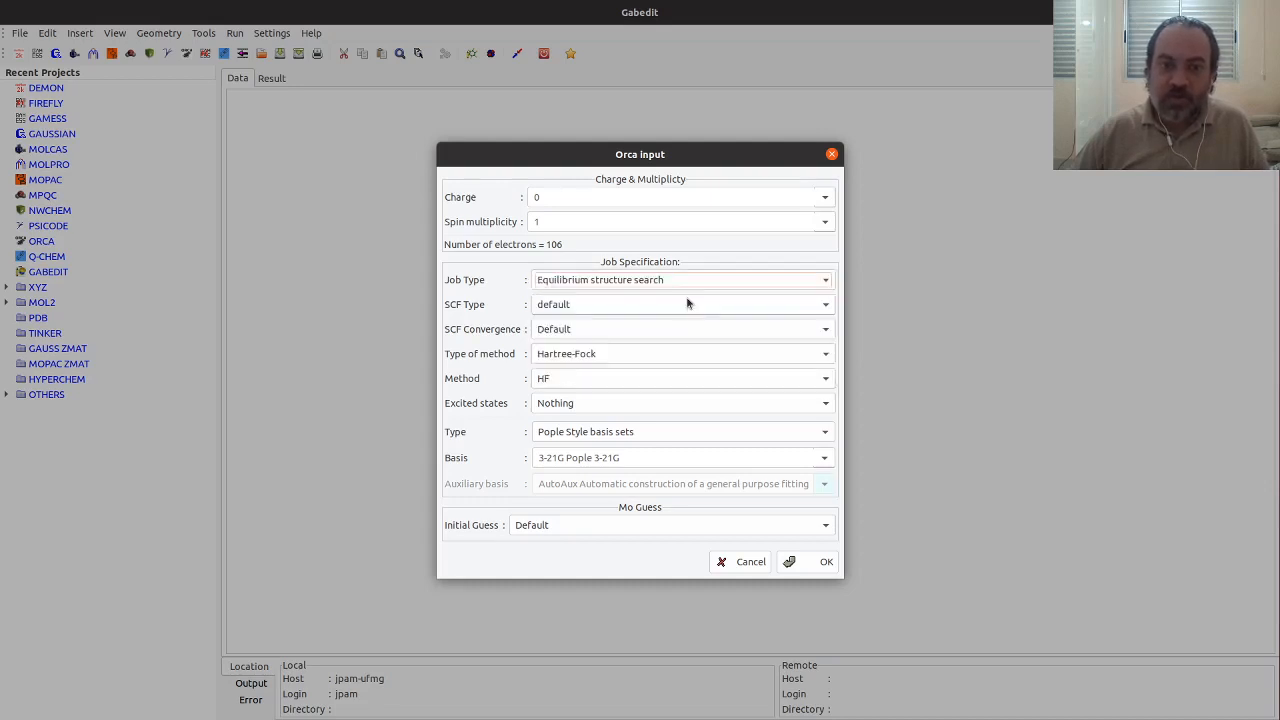
# Keep the SCF type and SCF convergence at their default options.
pyautogui.click(595, 303)
pyautogui.click(594, 304)
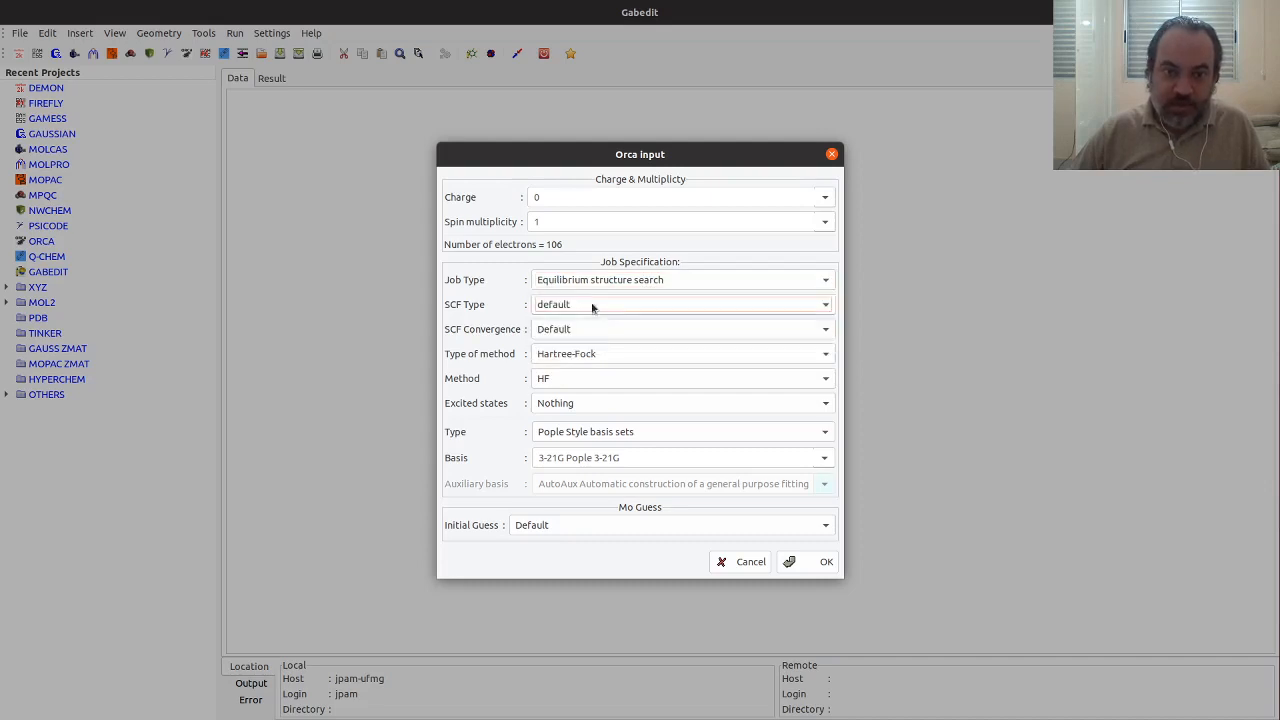
pyautogui.click(591, 330)
pyautogui.click(591, 337)
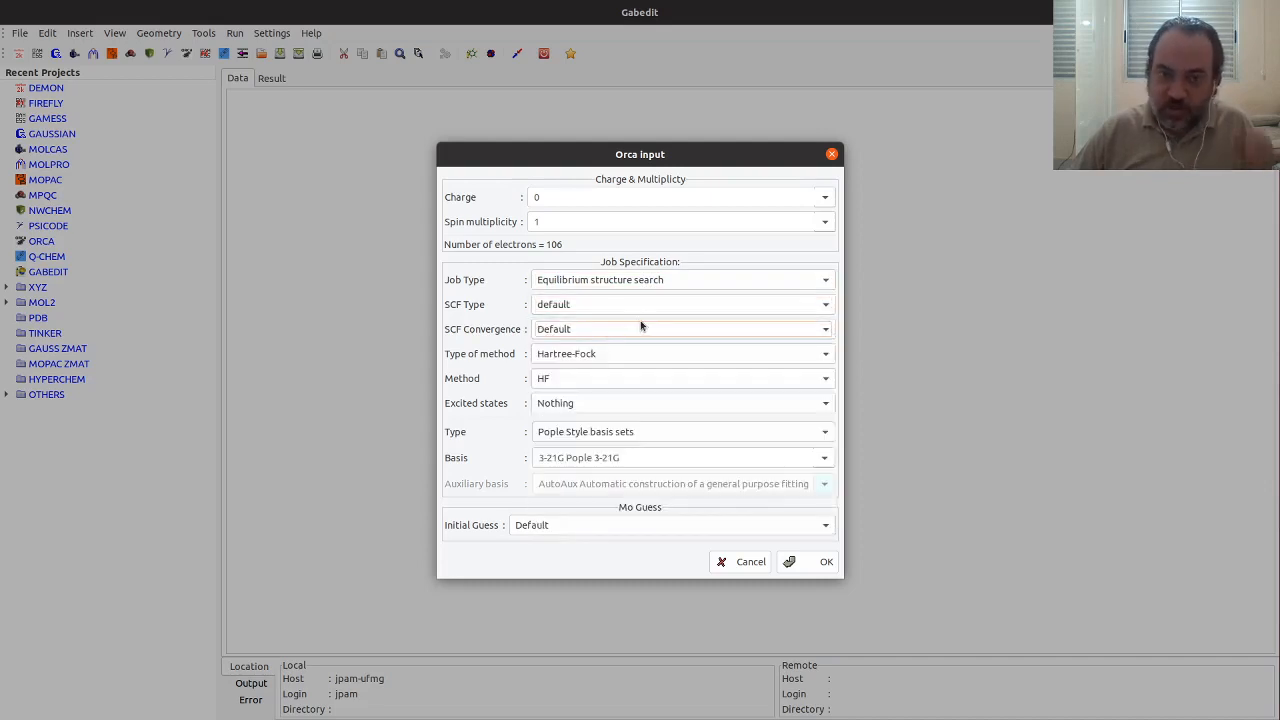
# Set the type of method to Semiempirical Methods and choose AM1 as the method.
pyautogui.click(684, 355)
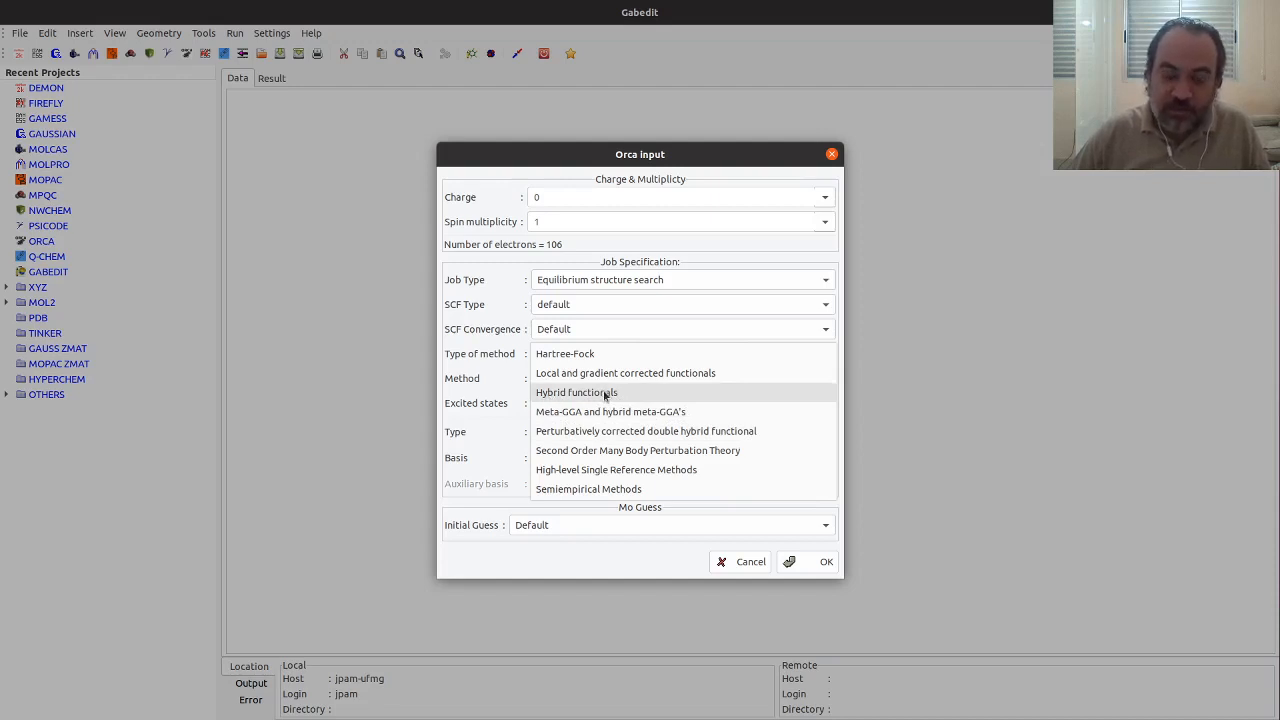
pyautogui.click(606, 489)
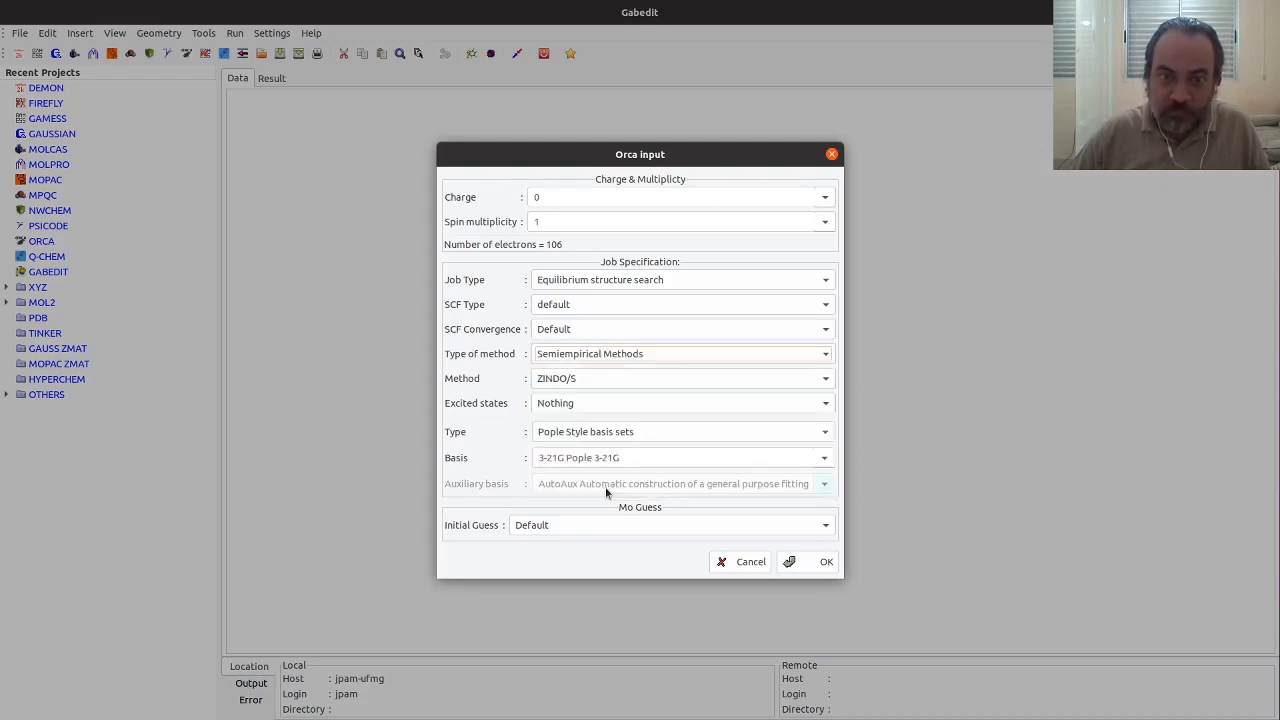
pyautogui.click(685, 381)
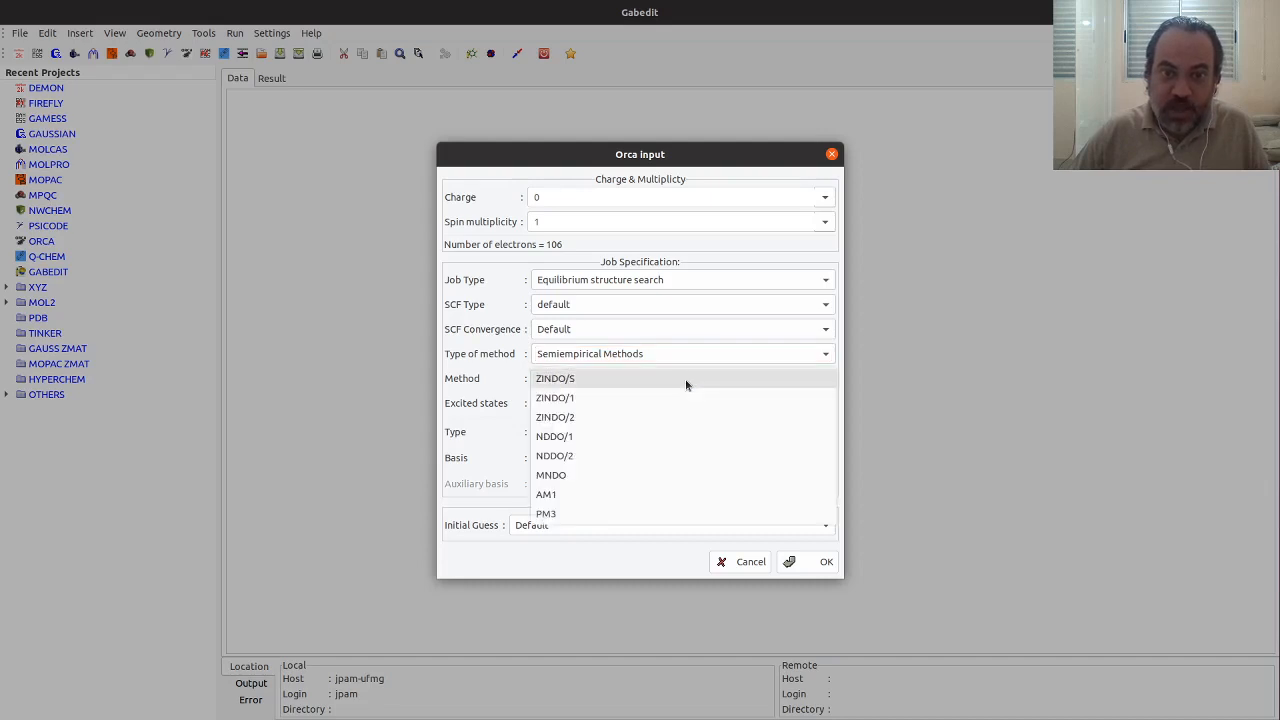
pyautogui.click(588, 494)
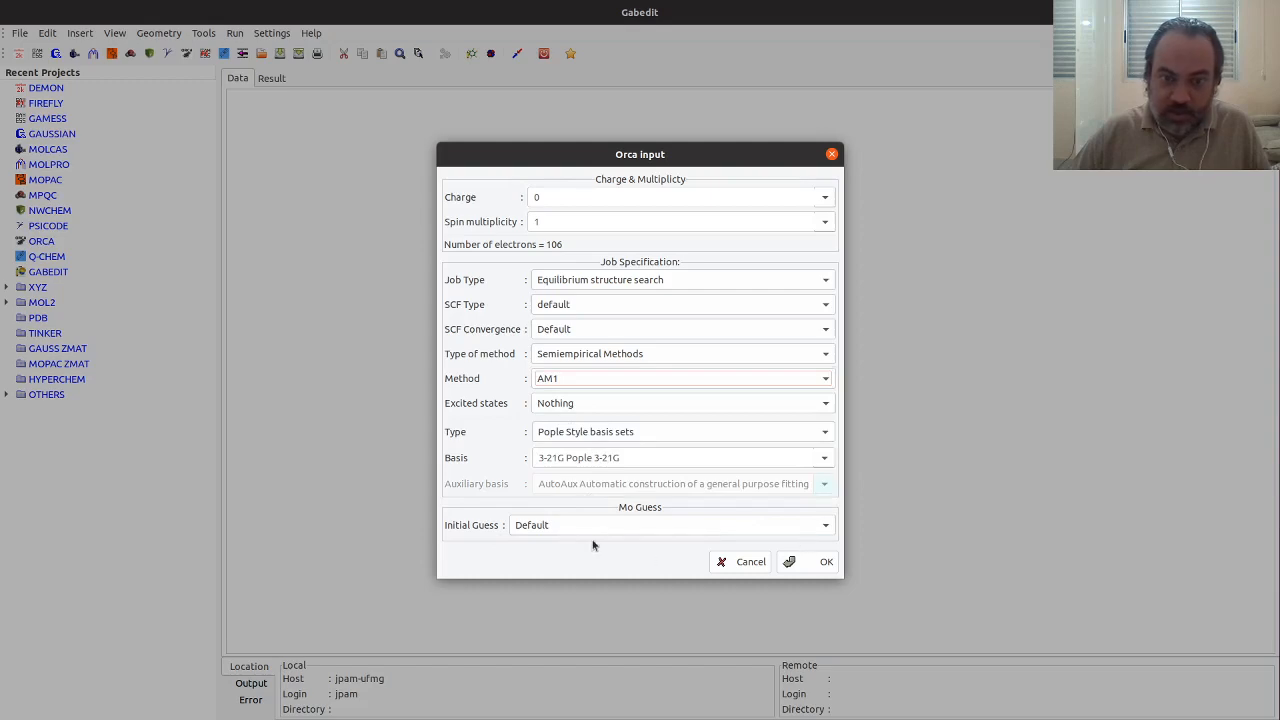
# Generate the Orca input file from these settings and review its Opt AM1, PrintBasis and print[p_mos] lines.
pyautogui.click(809, 562)
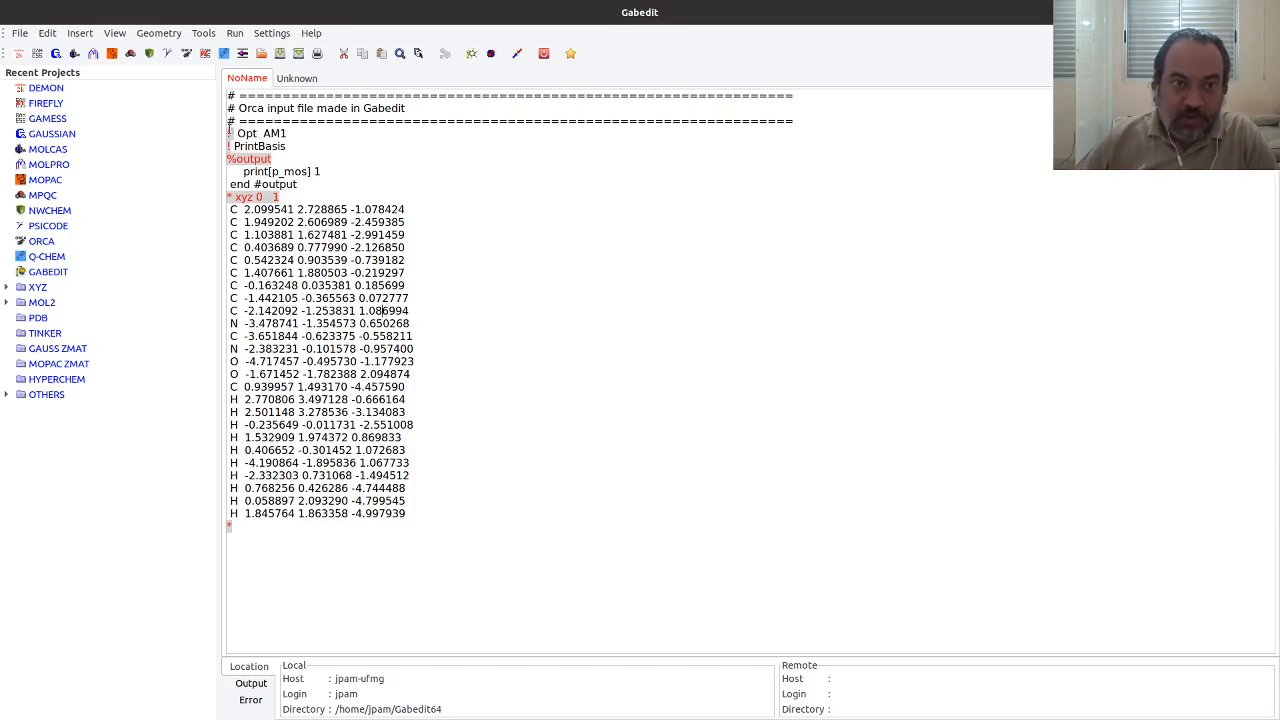
pyautogui.moveTo(229, 133); pyautogui.dragTo(280, 133)
pyautogui.click(279, 131)
pyautogui.moveTo(236, 133); pyautogui.dragTo(294, 133)
pyautogui.click(290, 133)
pyautogui.moveTo(229, 145); pyautogui.dragTo(322, 171)
pyautogui.click(293, 143)
pyautogui.click(324, 170)
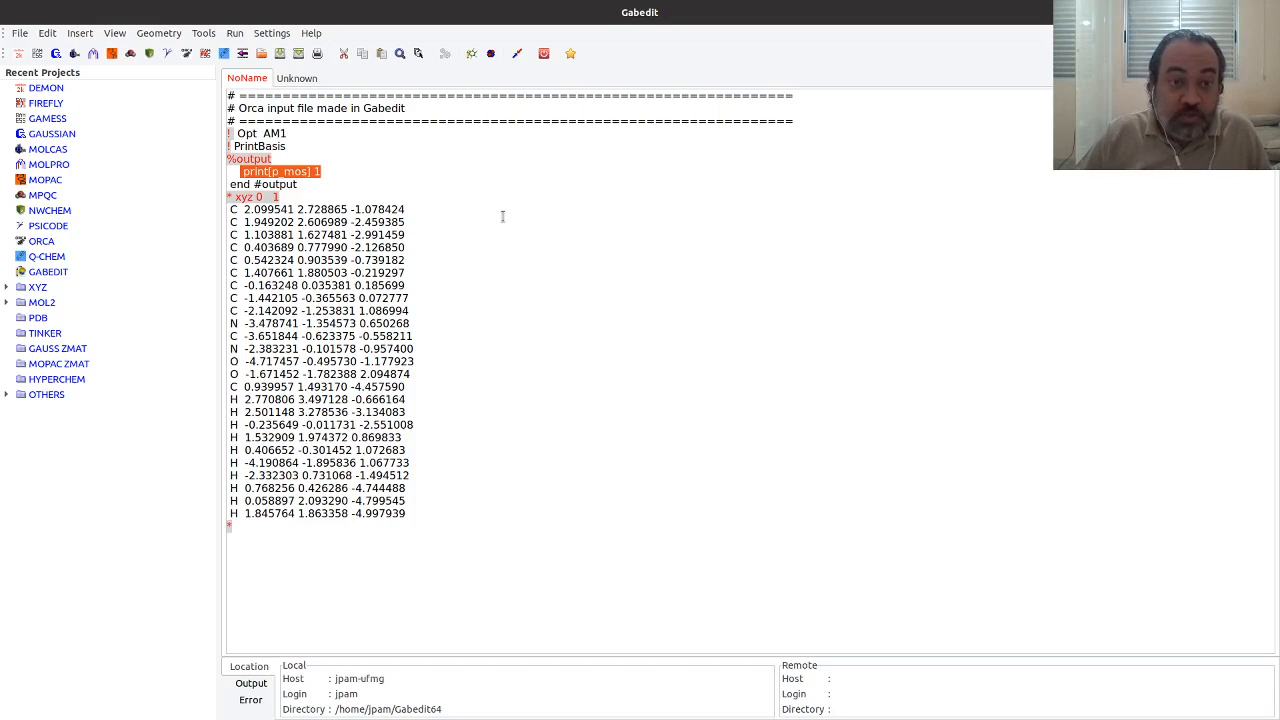
# Open the setup for running a computational chemistry program, with Orca as the program.
pyautogui.click(235, 33)
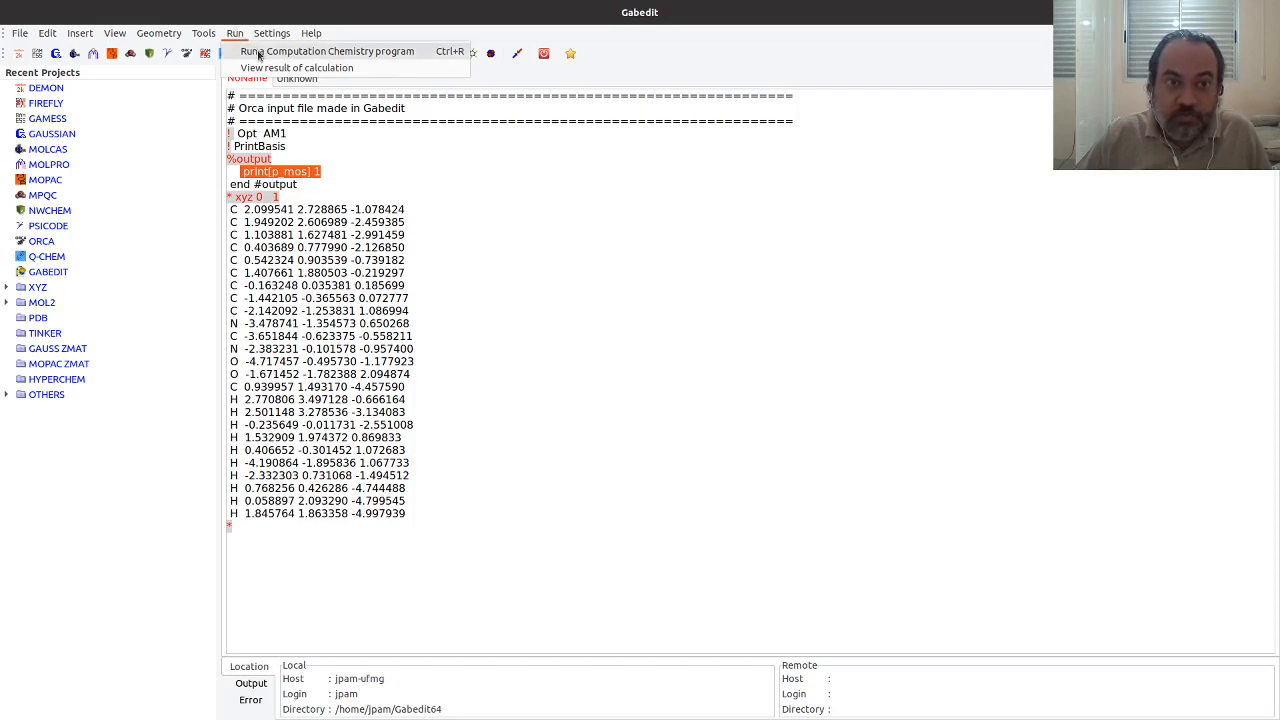
pyautogui.click(315, 55)
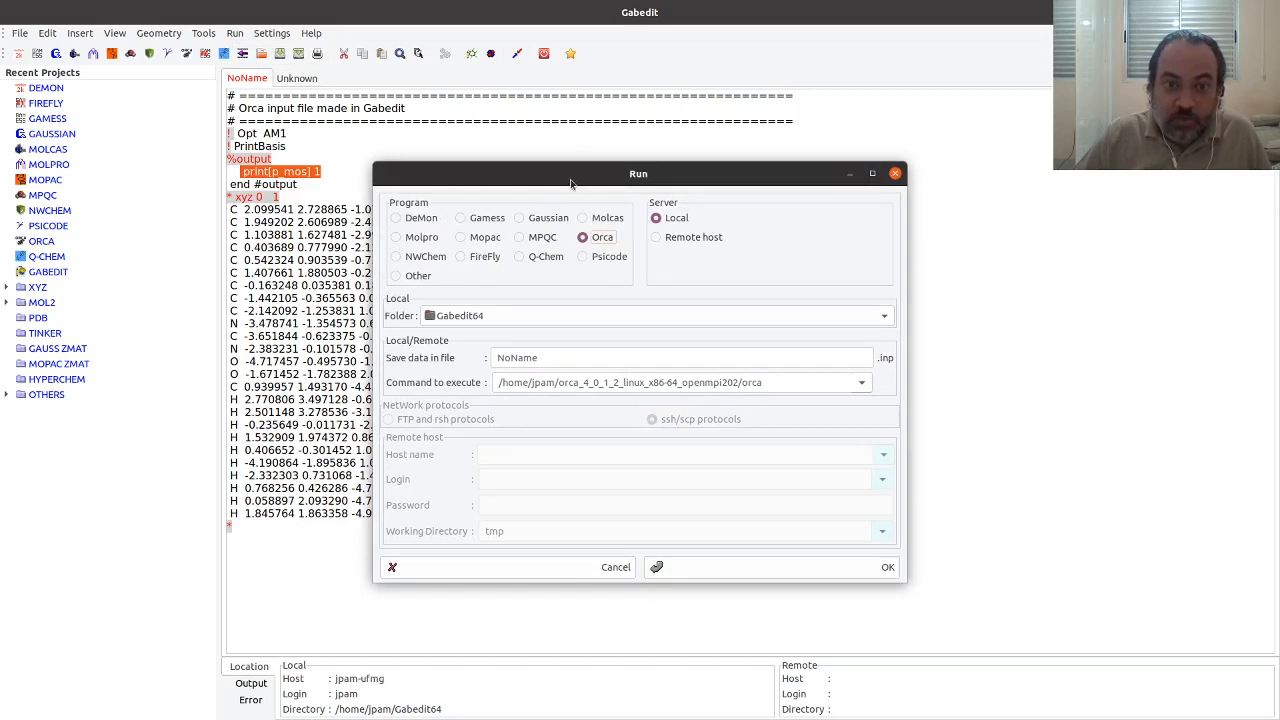
pyautogui.click(583, 238)
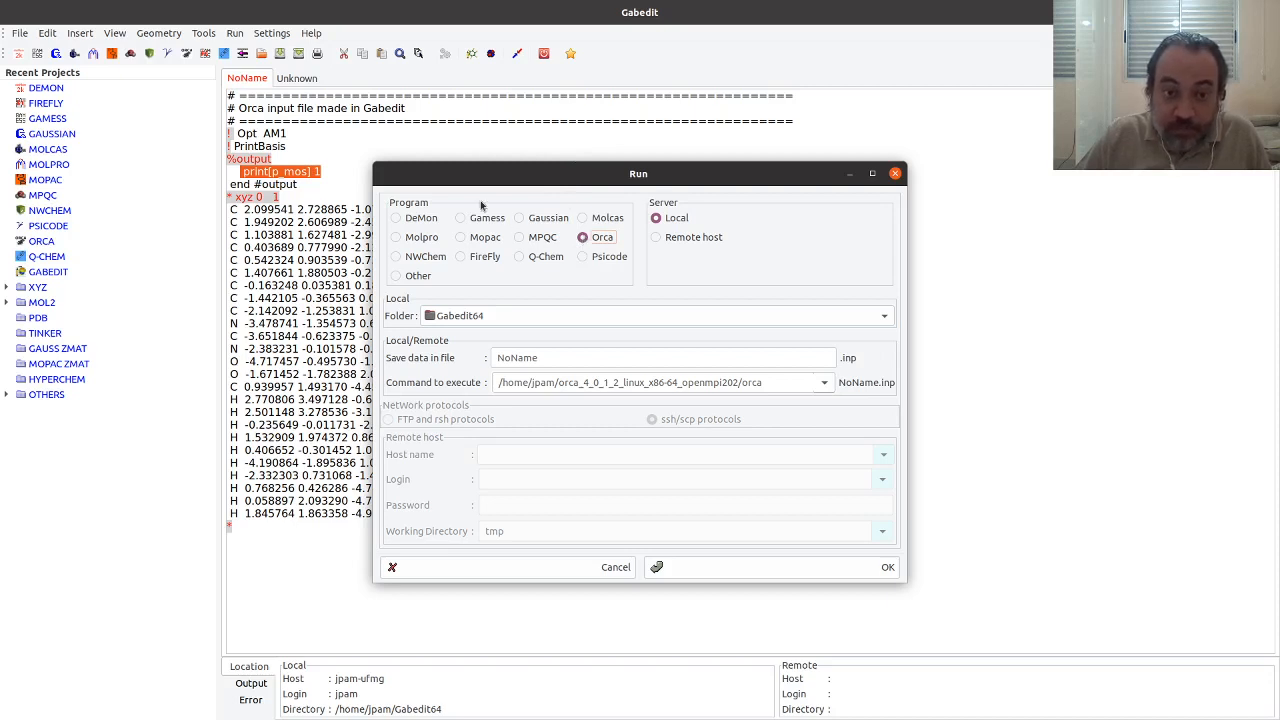
# Set the local working folder for the run to the recently used moleculas folder.
pyautogui.click(486, 316)
pyautogui.click(487, 318)
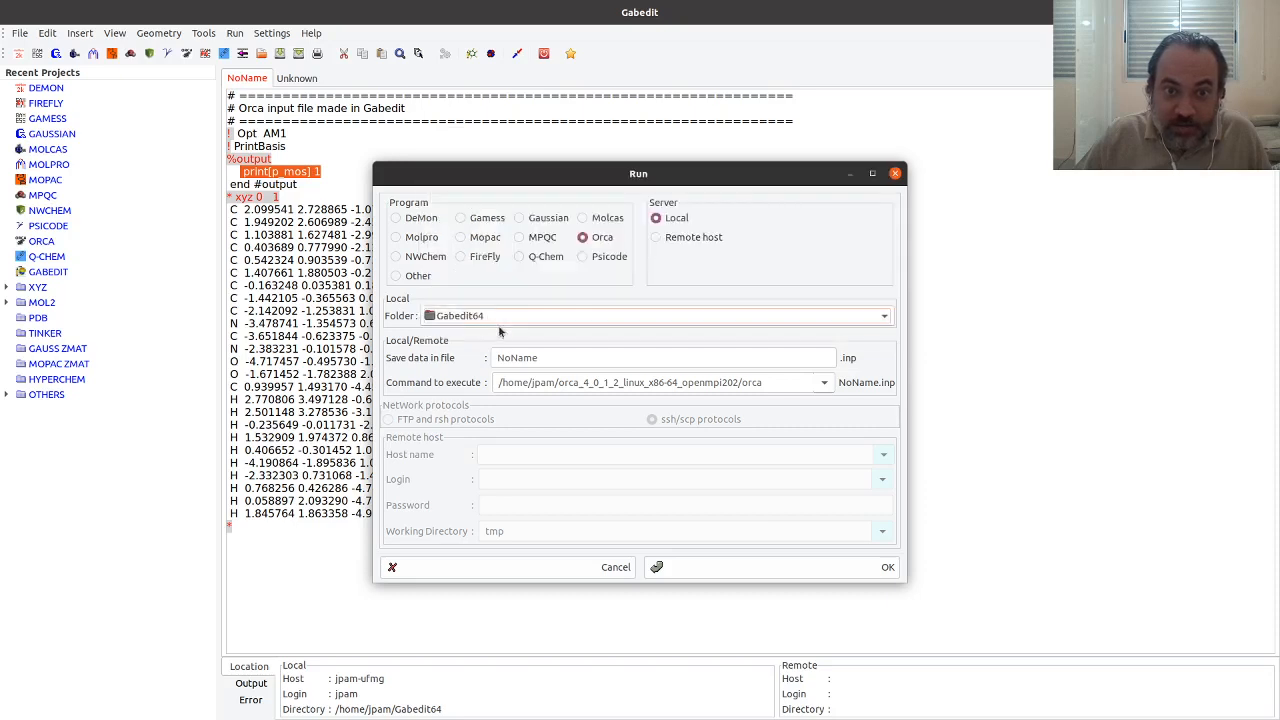
pyautogui.click(550, 318)
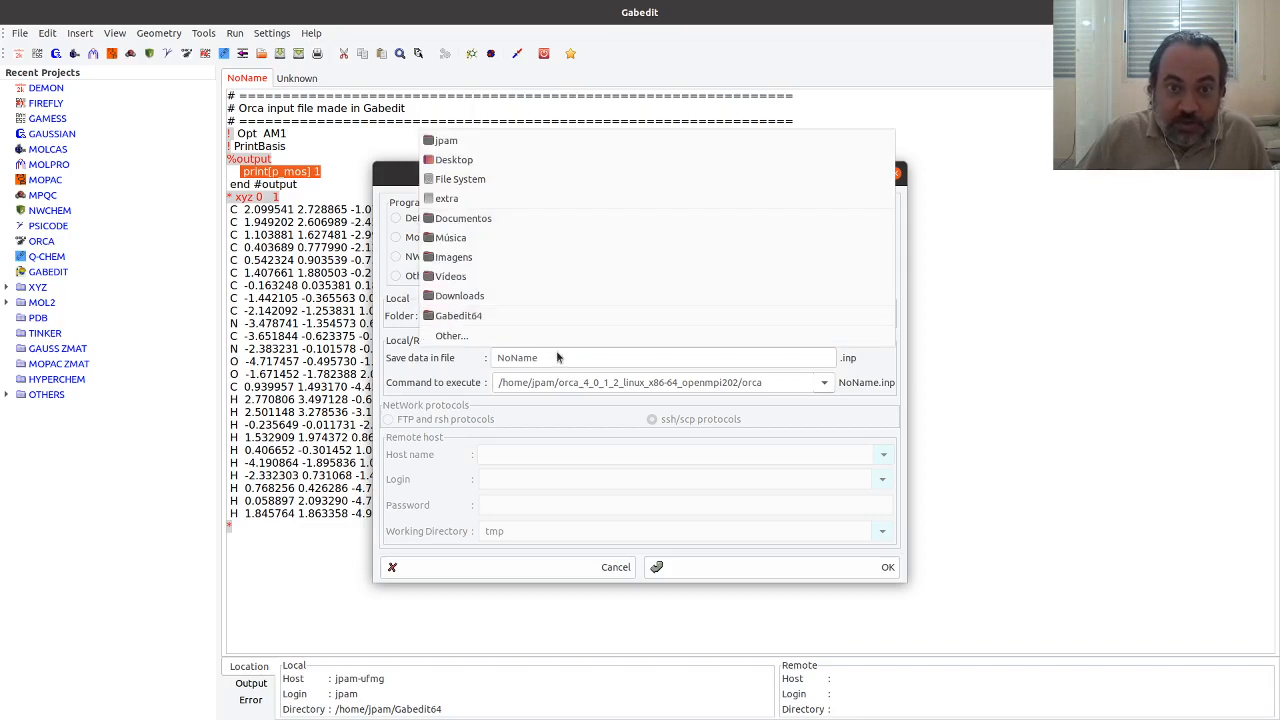
pyautogui.click(560, 337)
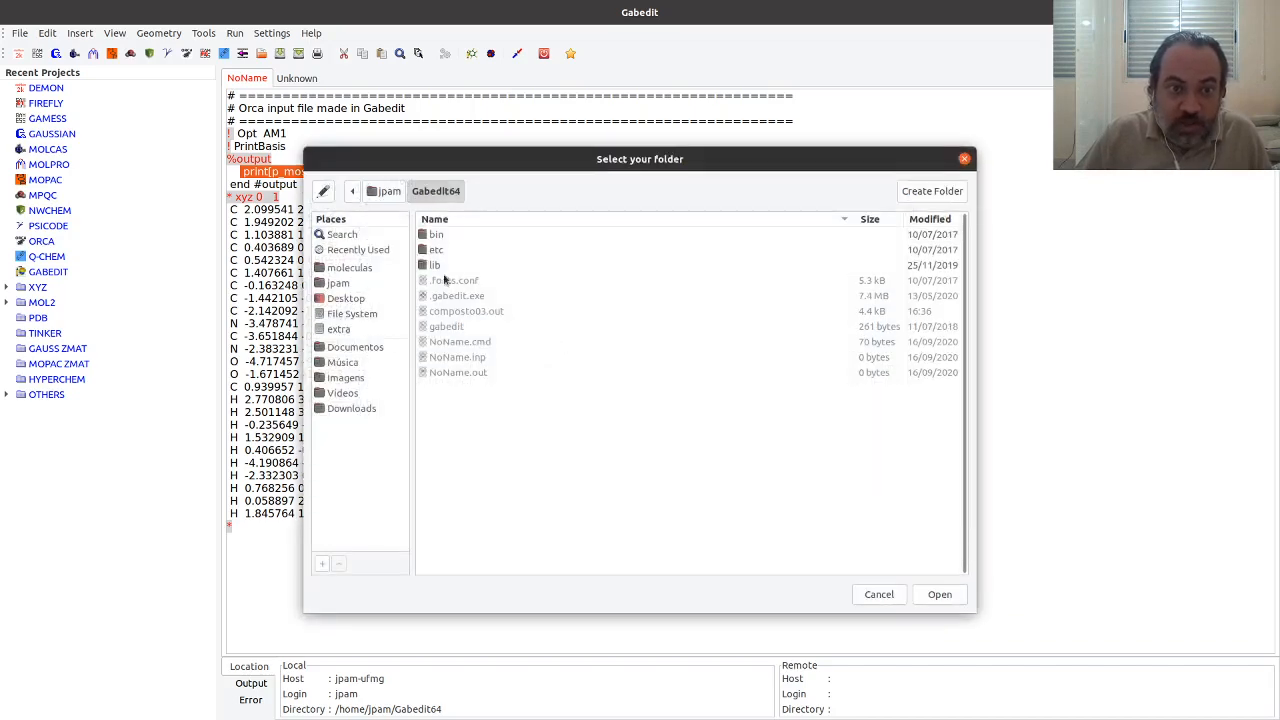
pyautogui.click(376, 250)
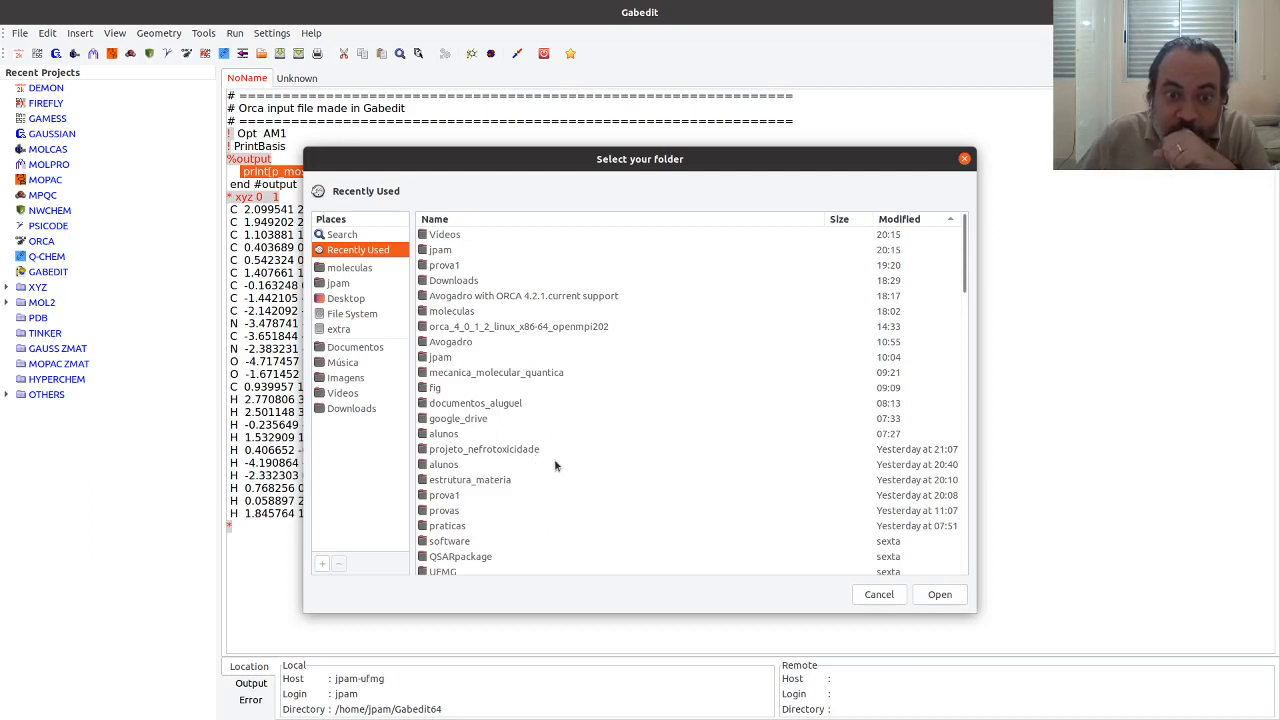
pyautogui.scroll(-1, 563, 453)
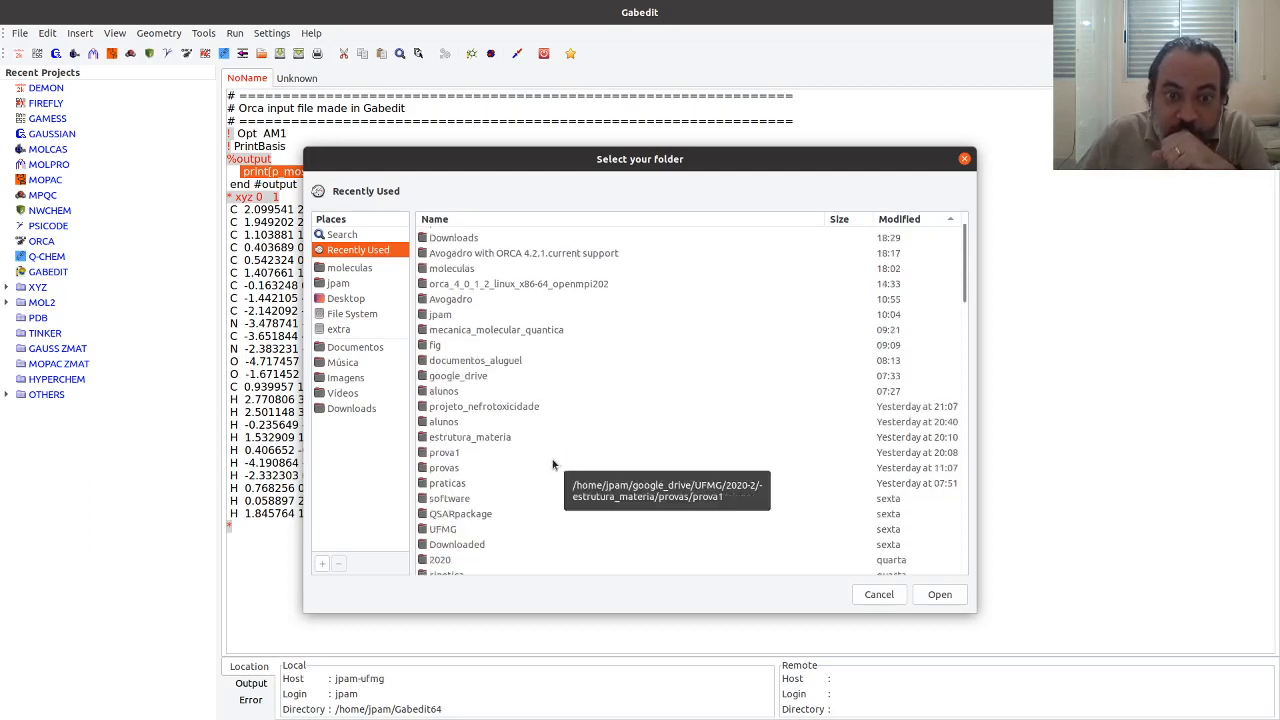
pyautogui.click(461, 270)
pyautogui.doubleClick(461, 270)
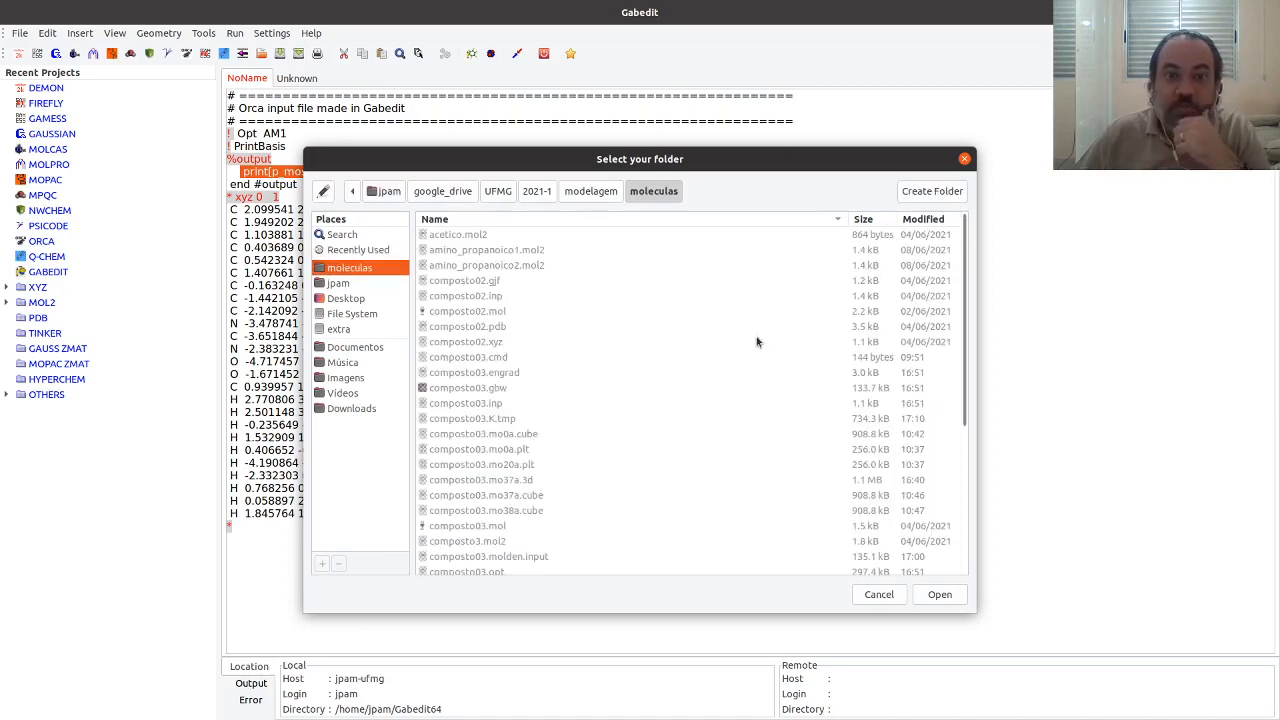
pyautogui.click(939, 594)
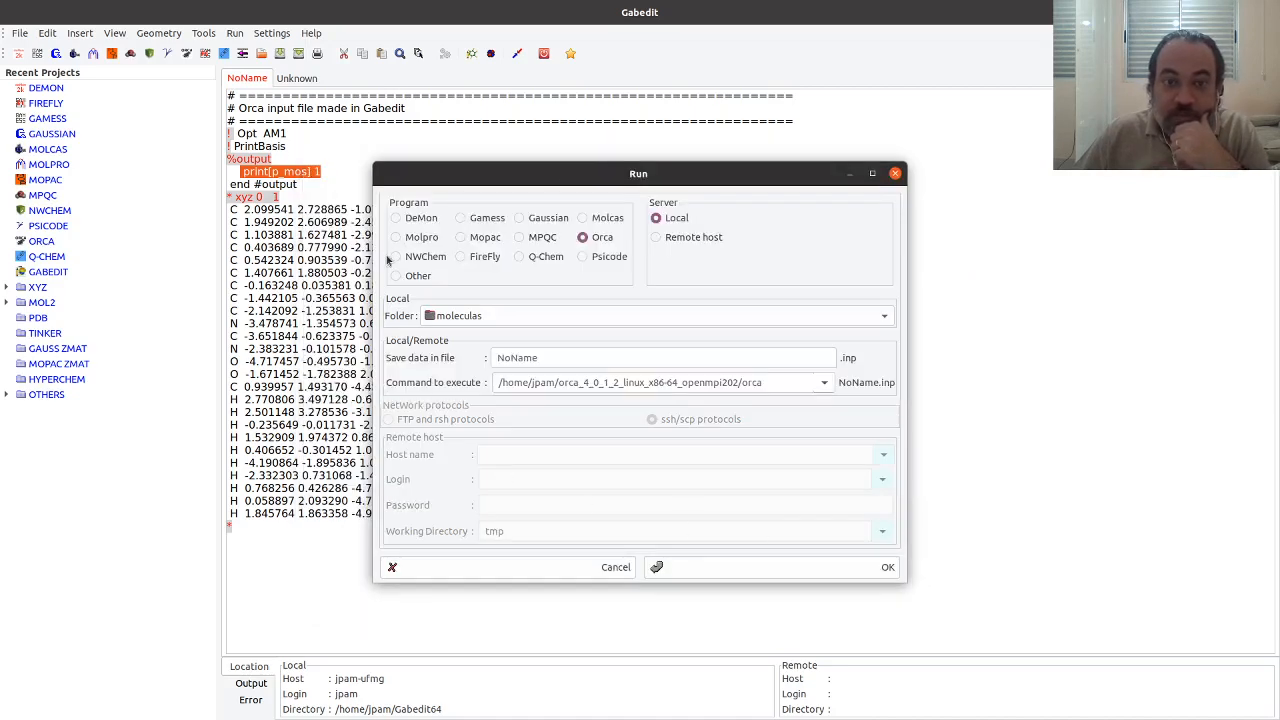
# Name the data file composto03_aula, keep the existing Orca command path and start the local calculation.
pyautogui.click(651, 355)
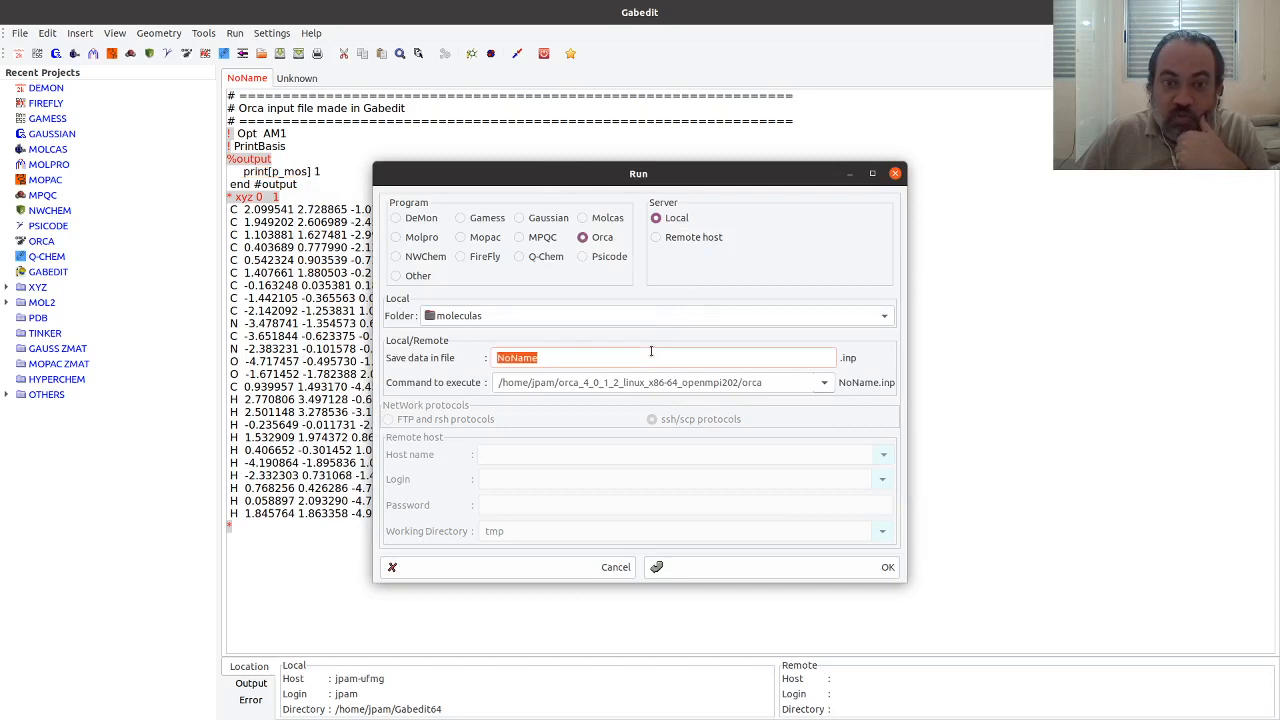
pyautogui.write('compost')
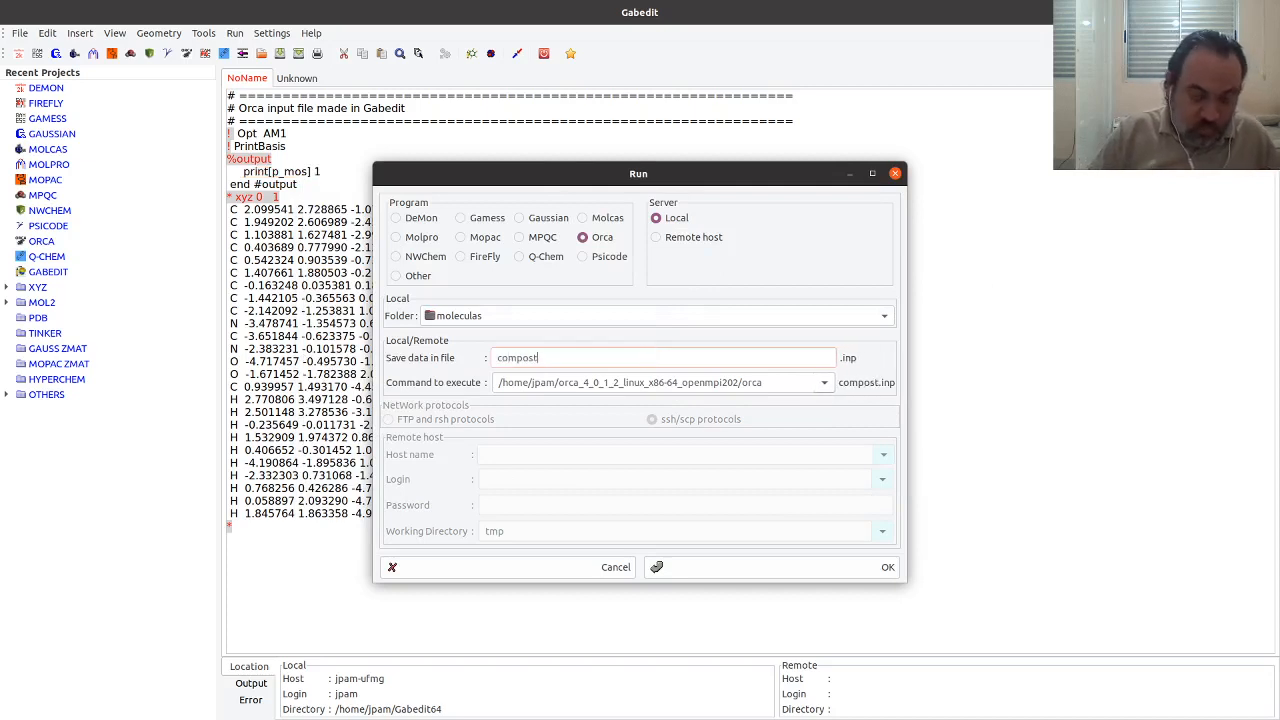
pyautogui.write('o03')
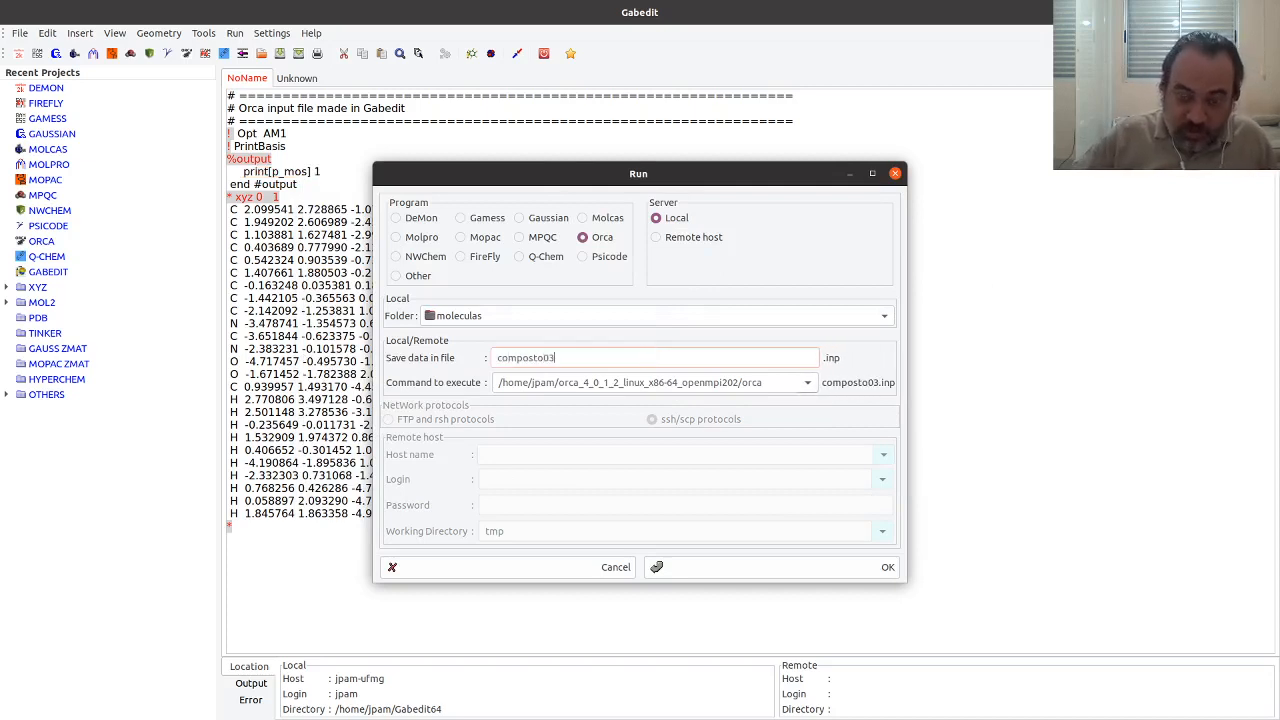
pyautogui.write('_aula')
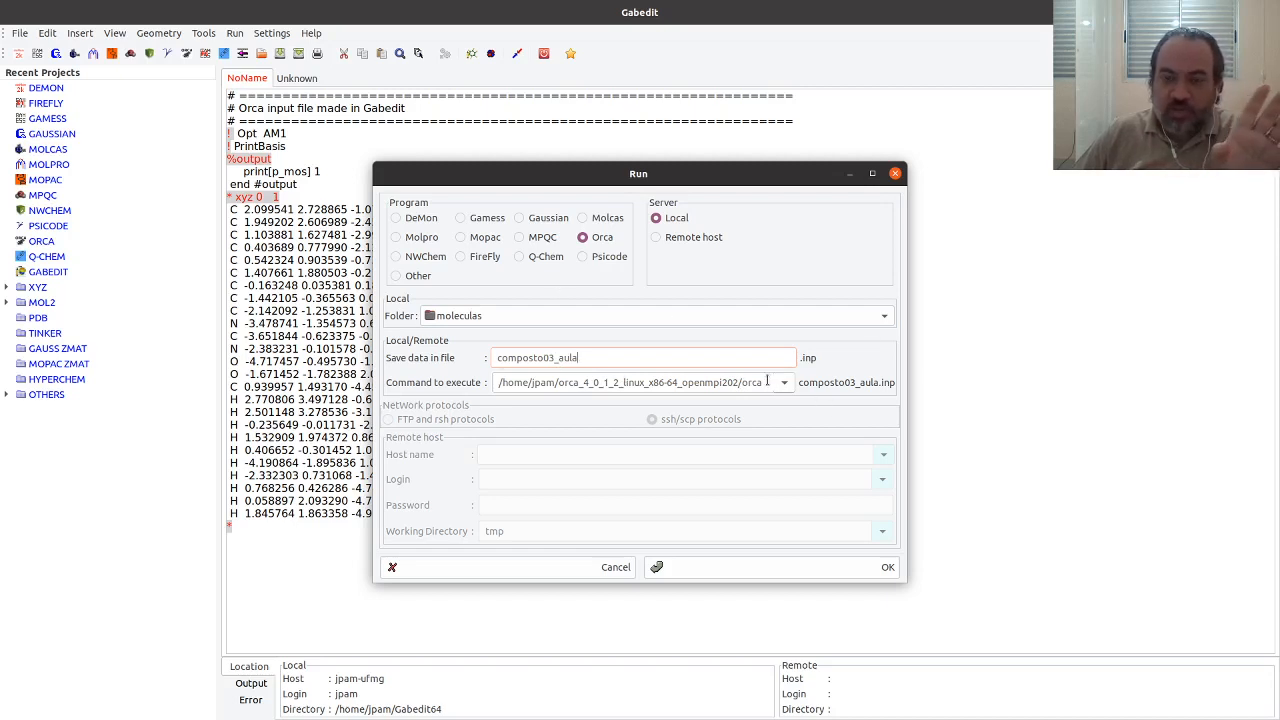
pyautogui.click(767, 382)
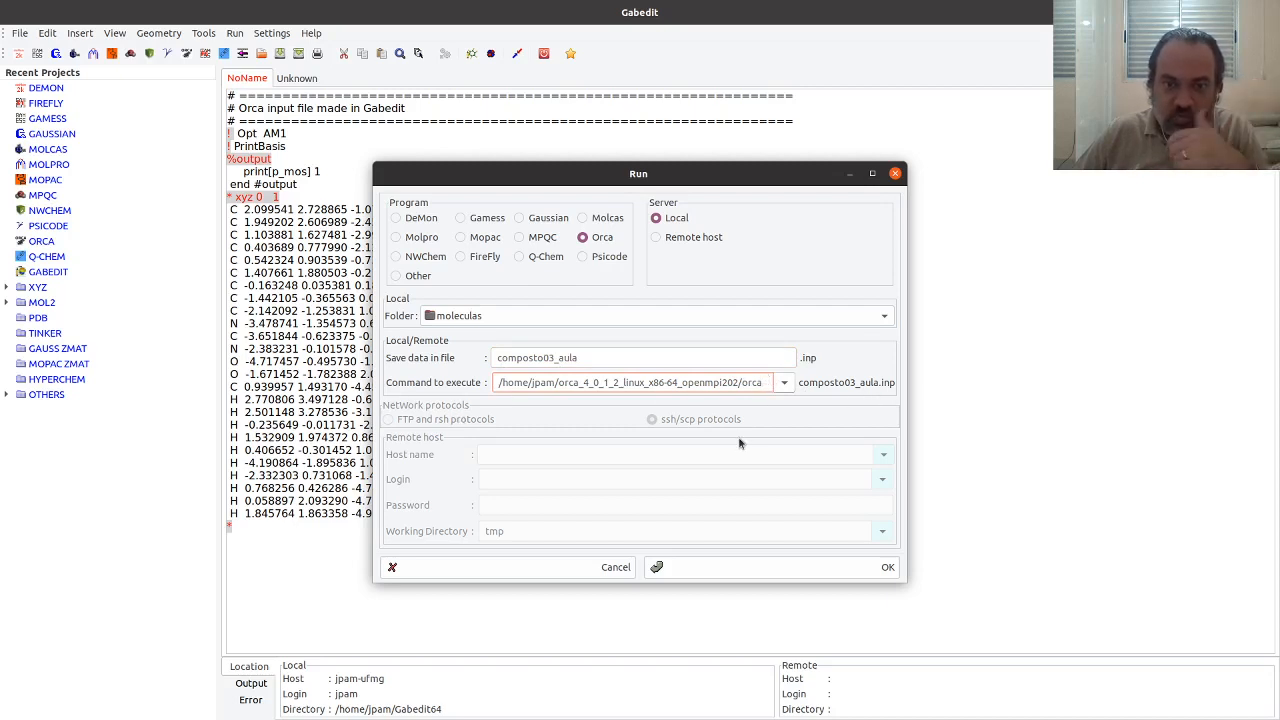
pyautogui.click(803, 568)
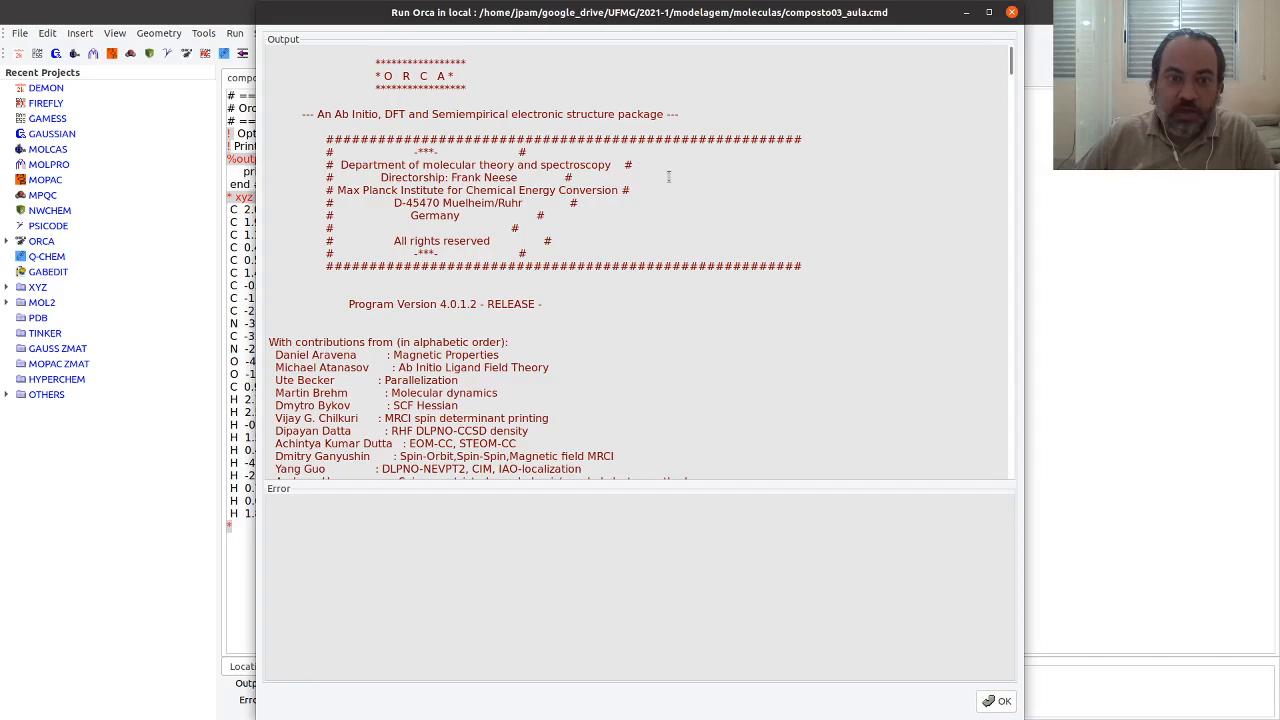
# Examine the Orca run output from the program header through orbital energies to the last geometry relaxation step, and close it.
pyautogui.scroll(-10, 680, 180)
pyautogui.scroll(-12, 714, 186)
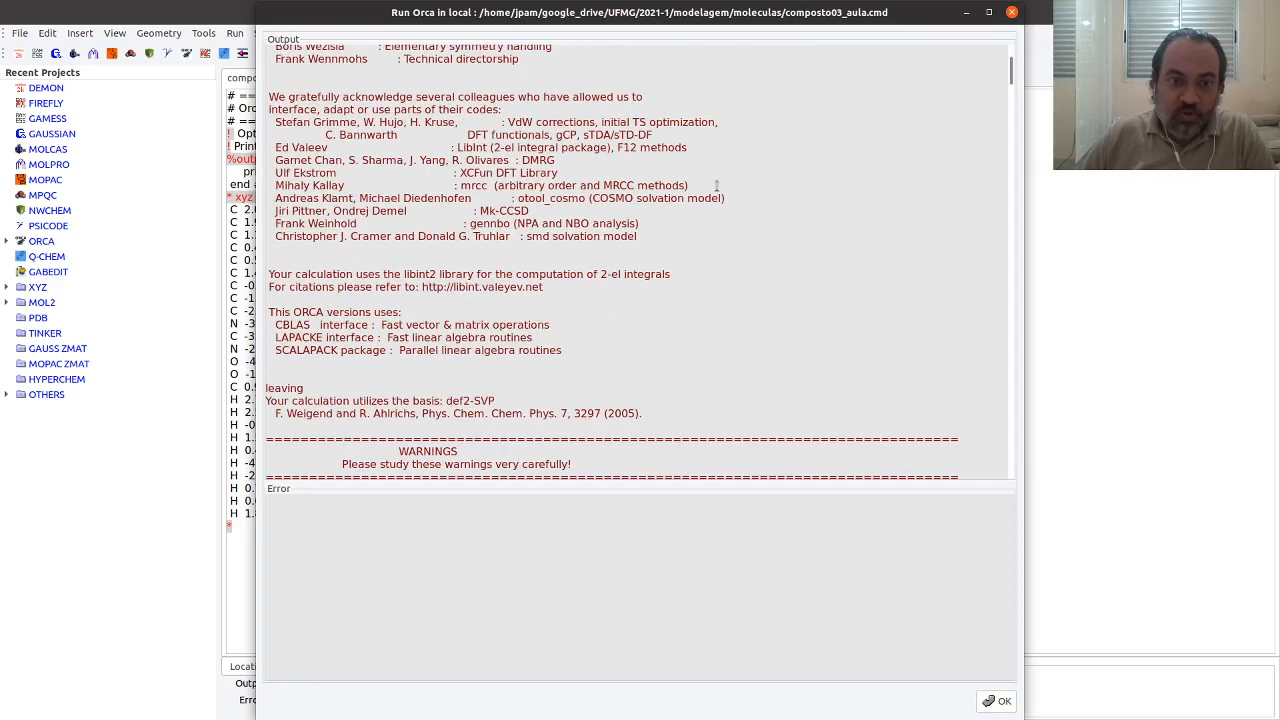
pyautogui.scroll(-15, 728, 180)
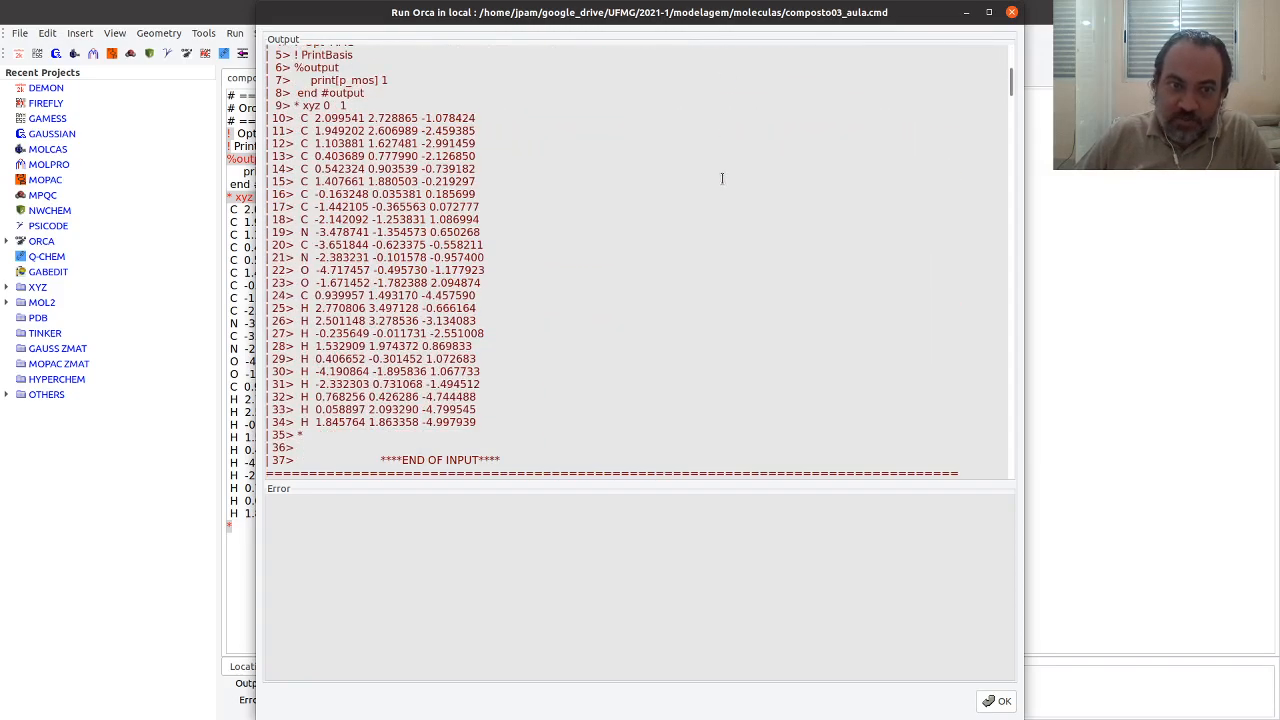
pyautogui.scroll(-12, 733, 190)
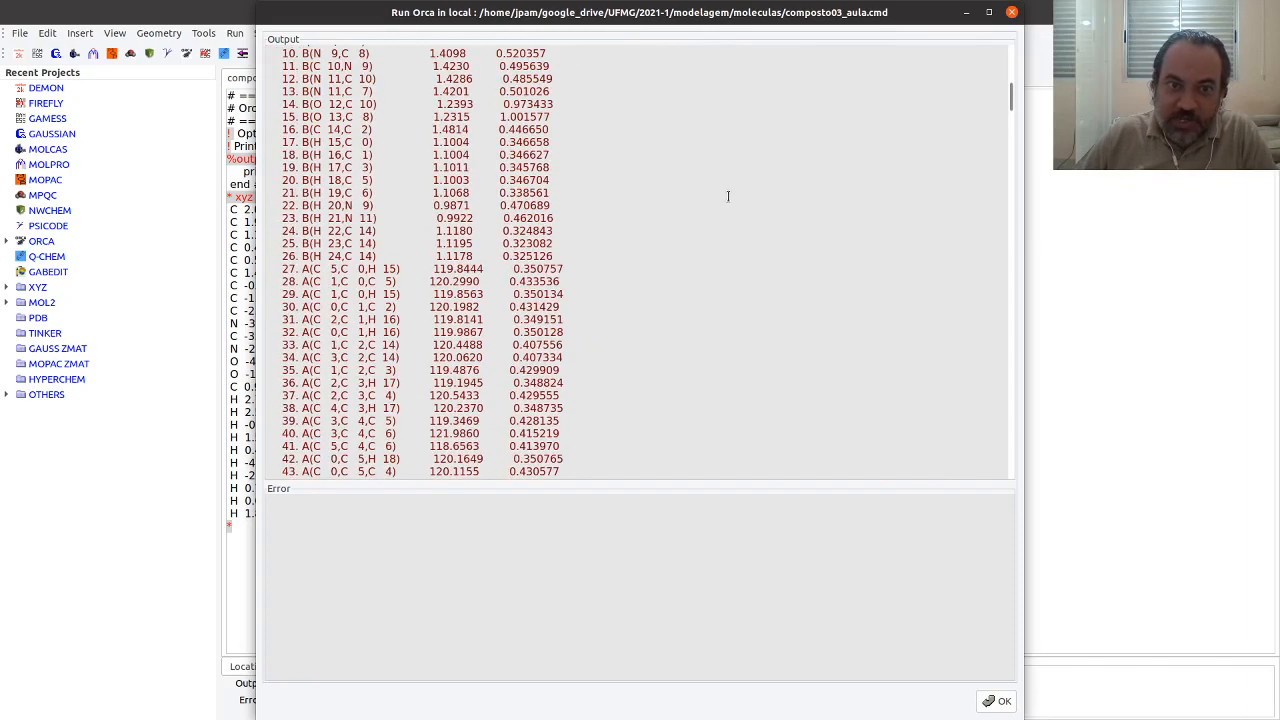
pyautogui.moveTo(1012, 105); pyautogui.dragTo(994, 227)
pyautogui.scroll(-10, 464, 236)
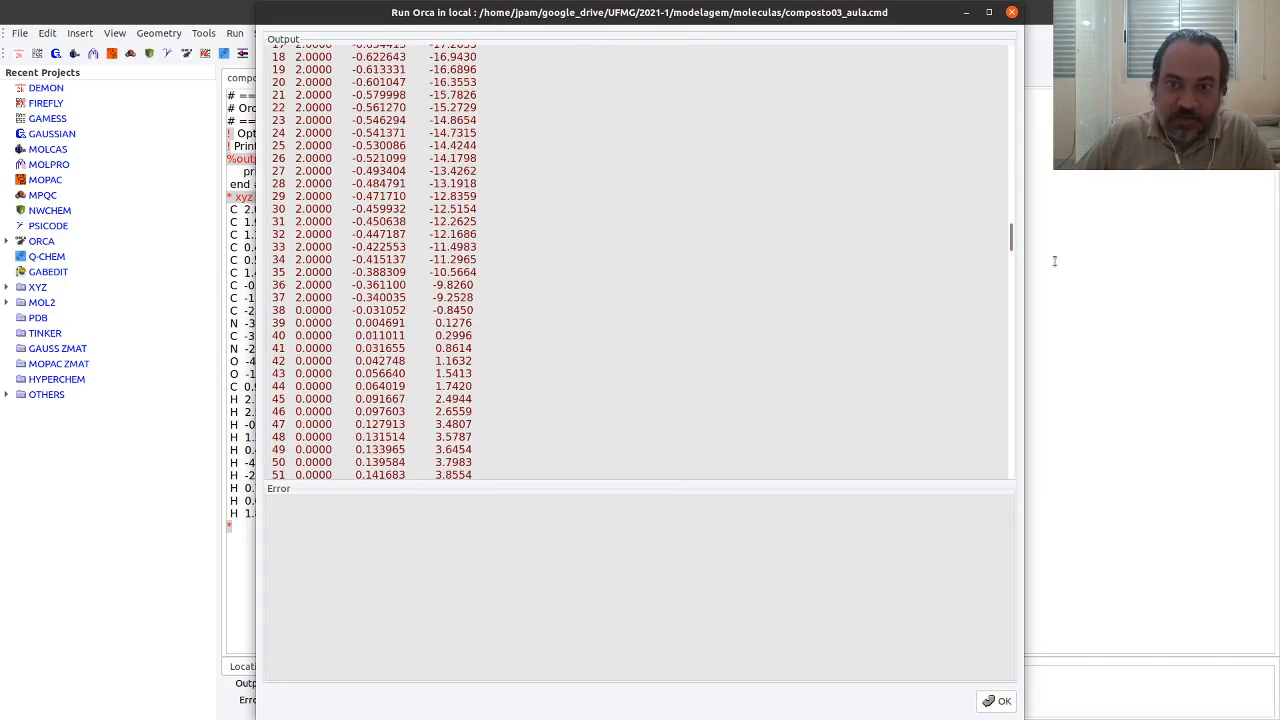
pyautogui.moveTo(1010, 232); pyautogui.dragTo(982, 458)
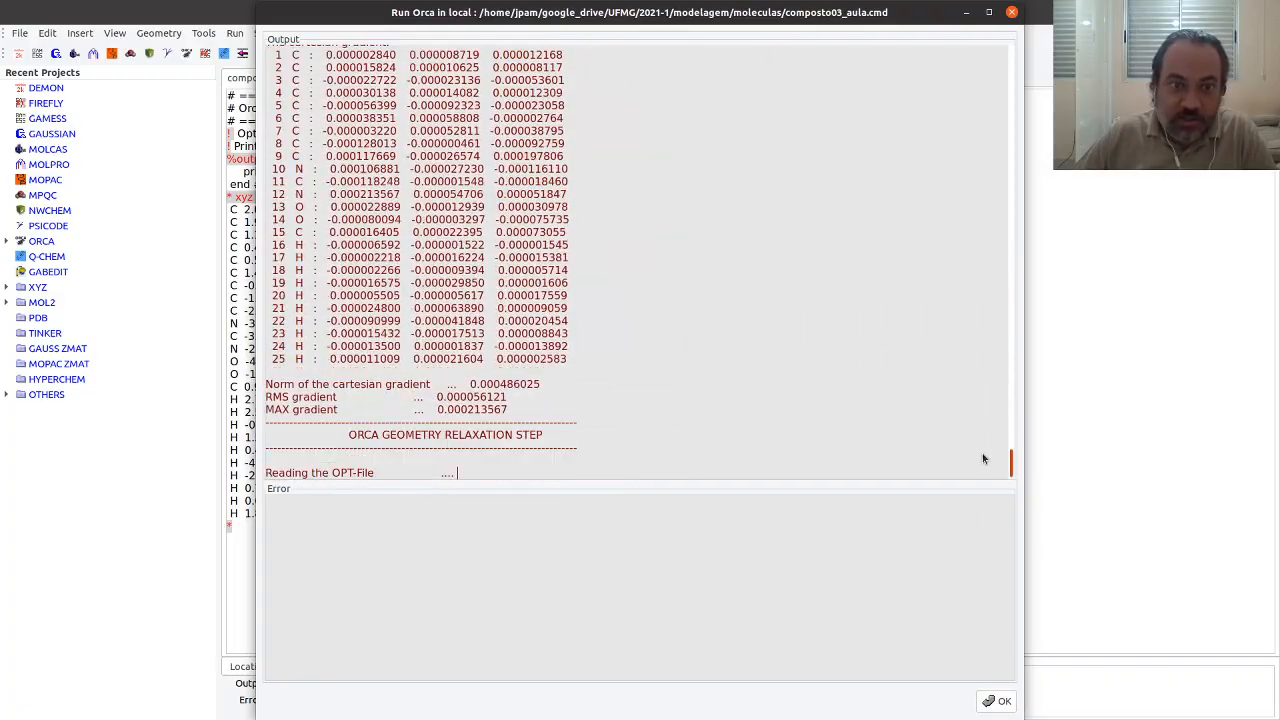
pyautogui.scroll(7, 659, 206)
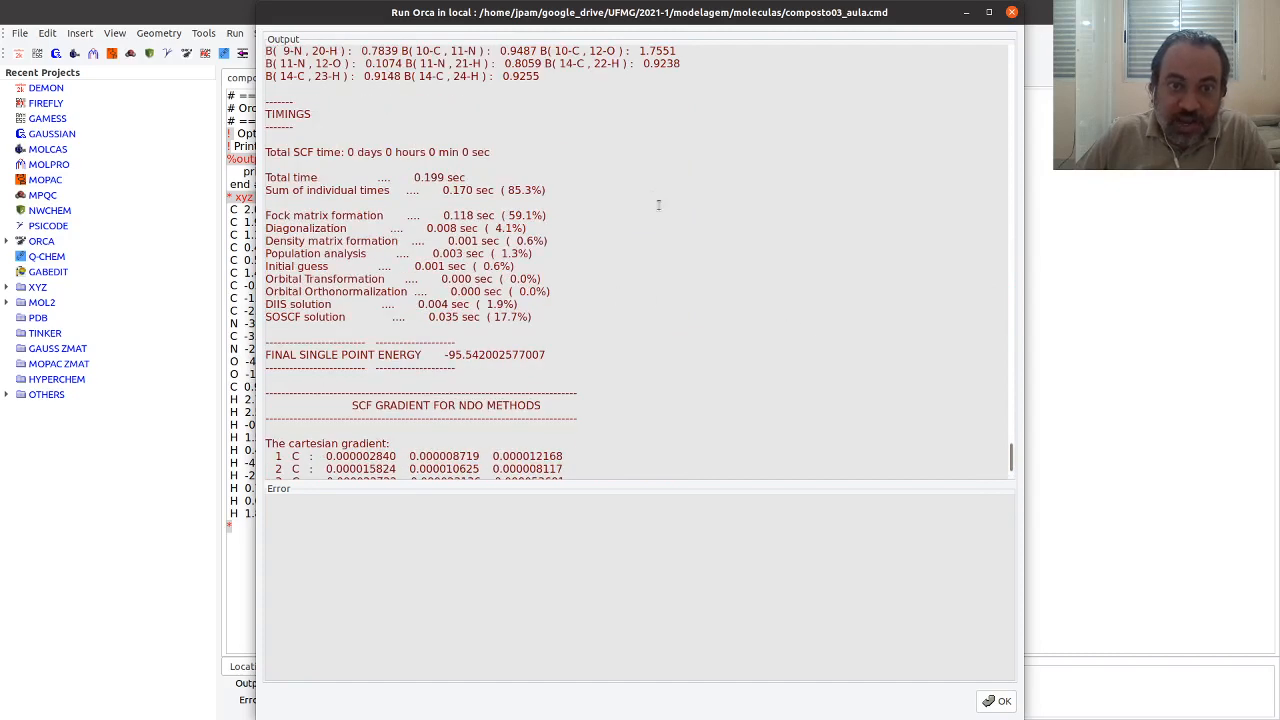
pyautogui.scroll(-7, 652, 244)
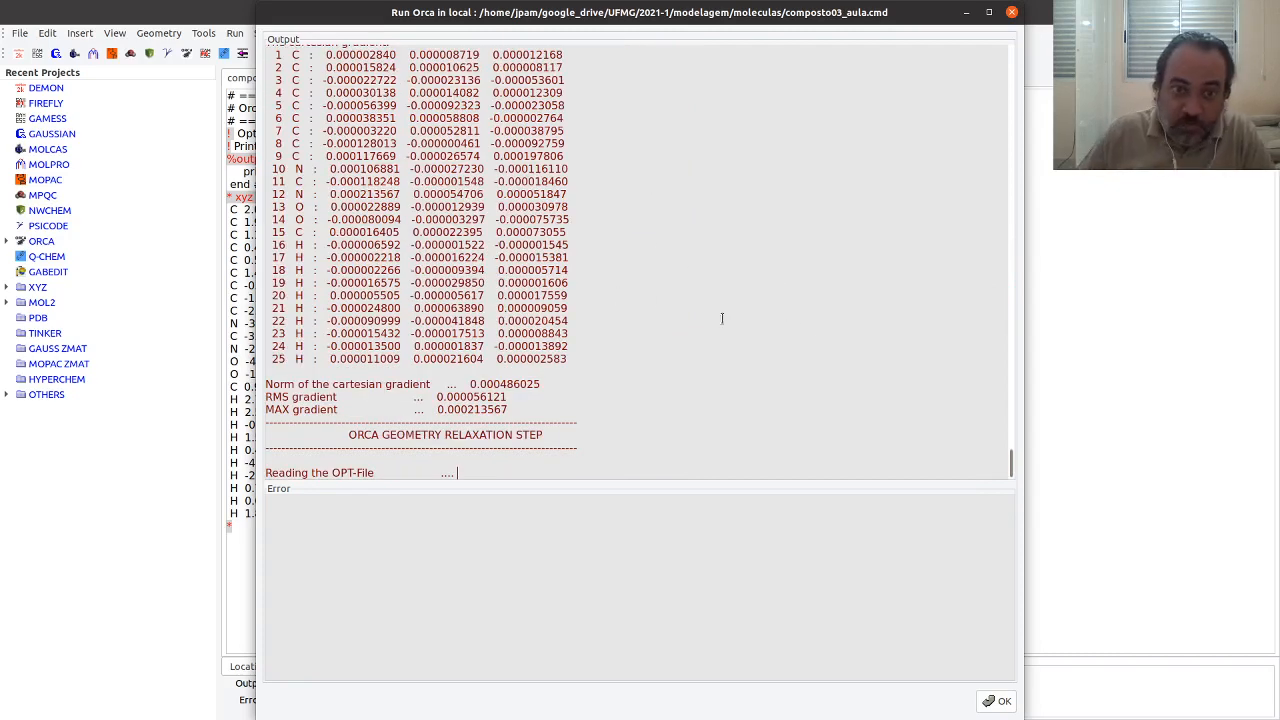
pyautogui.click(998, 701)
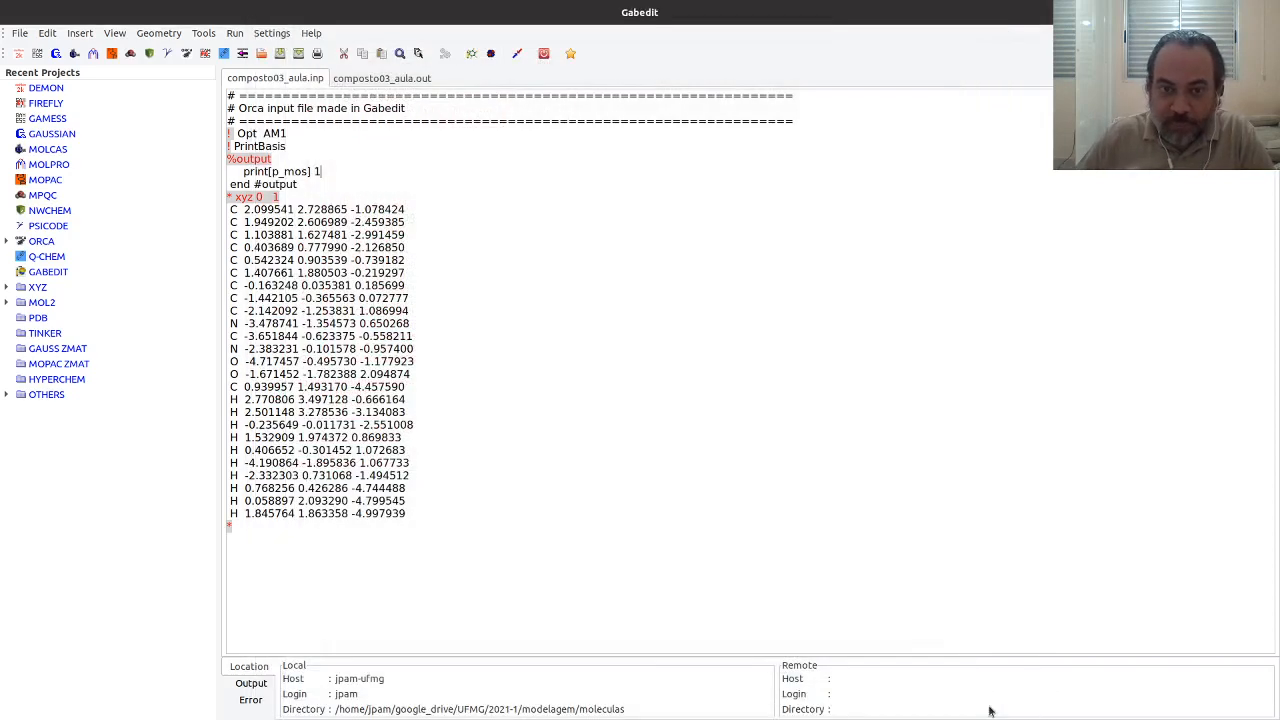
# Check the composto03_aula.out result page and return to the composto03_aula.inp input.
pyautogui.click(390, 80)
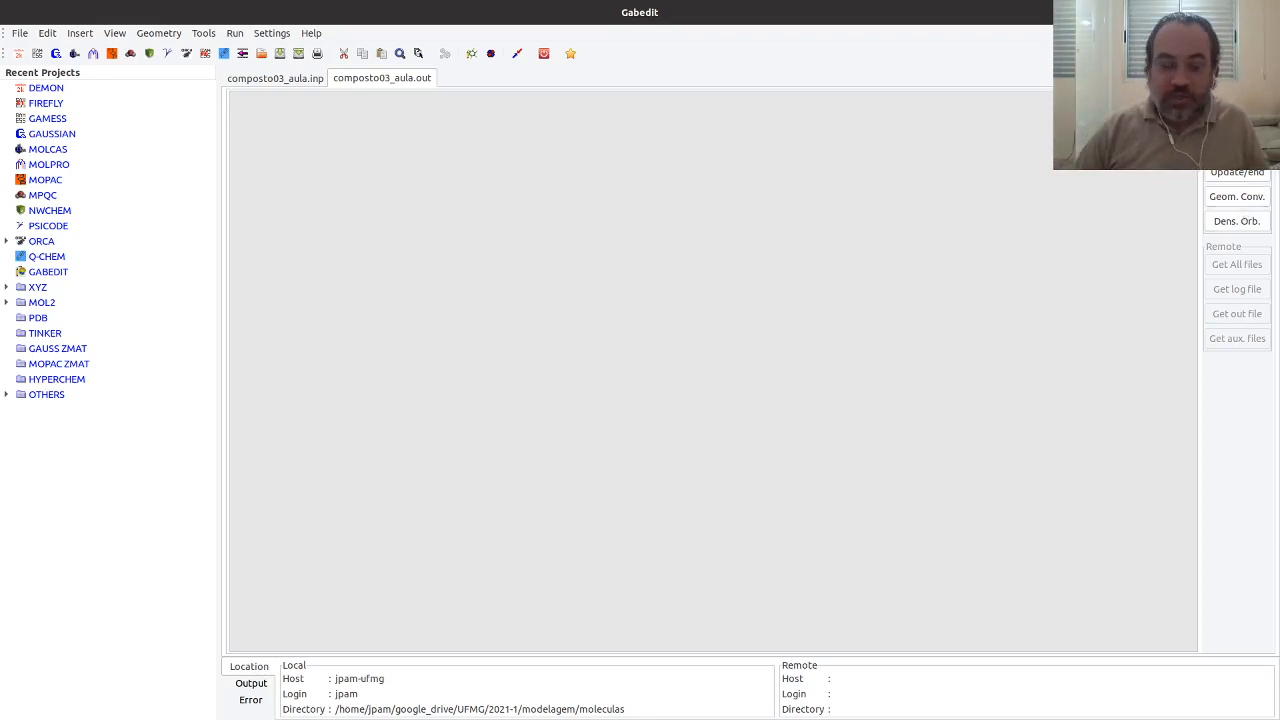
pyautogui.moveTo(20, 120)
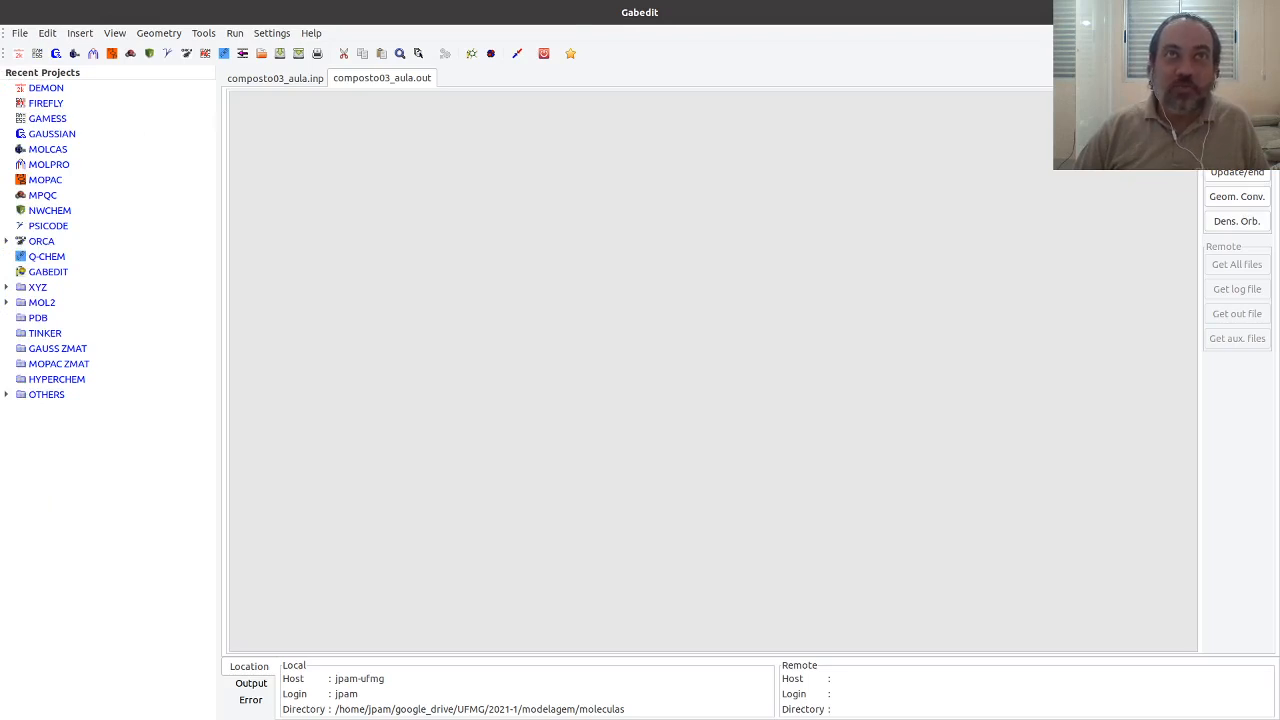
pyautogui.click(303, 80)
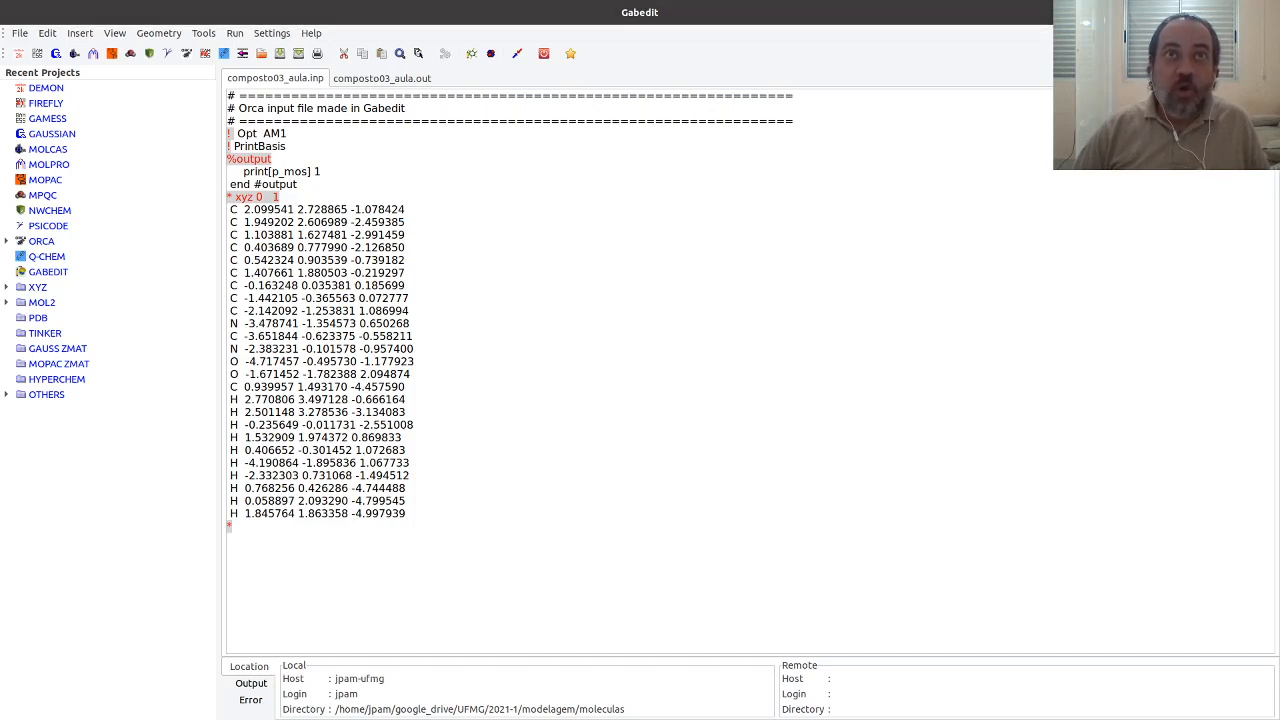
# Open a terminal in the moleculas folder, enlarge its text by two zoom levels and reposition the window fully on screen.
pyautogui.hotkey('ctrl', 'alt', 't')
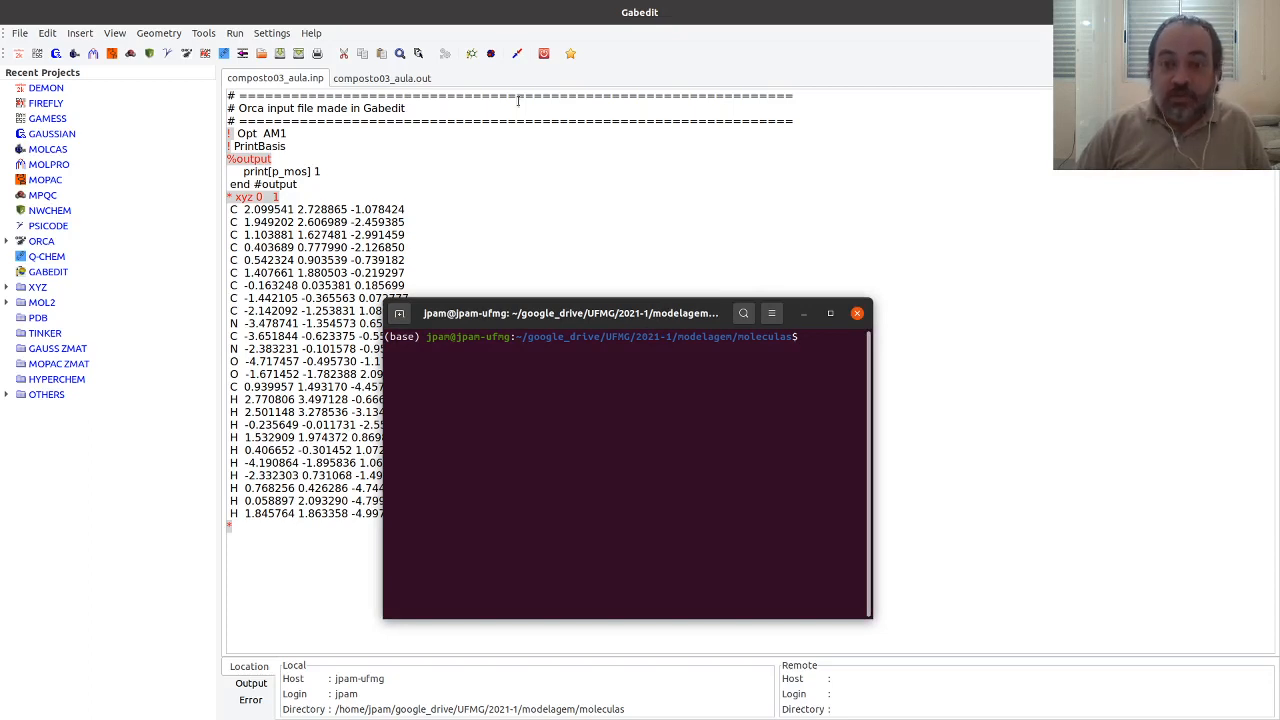
pyautogui.click(771, 314)
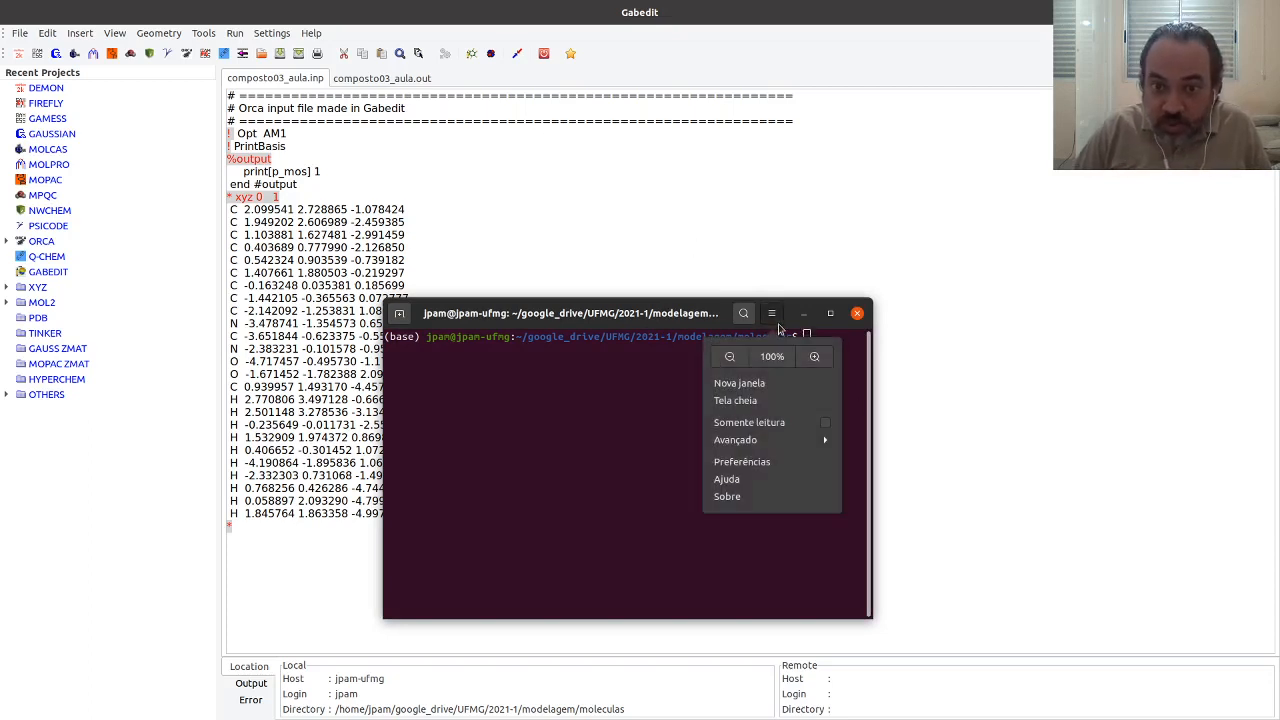
pyautogui.click(813, 356)
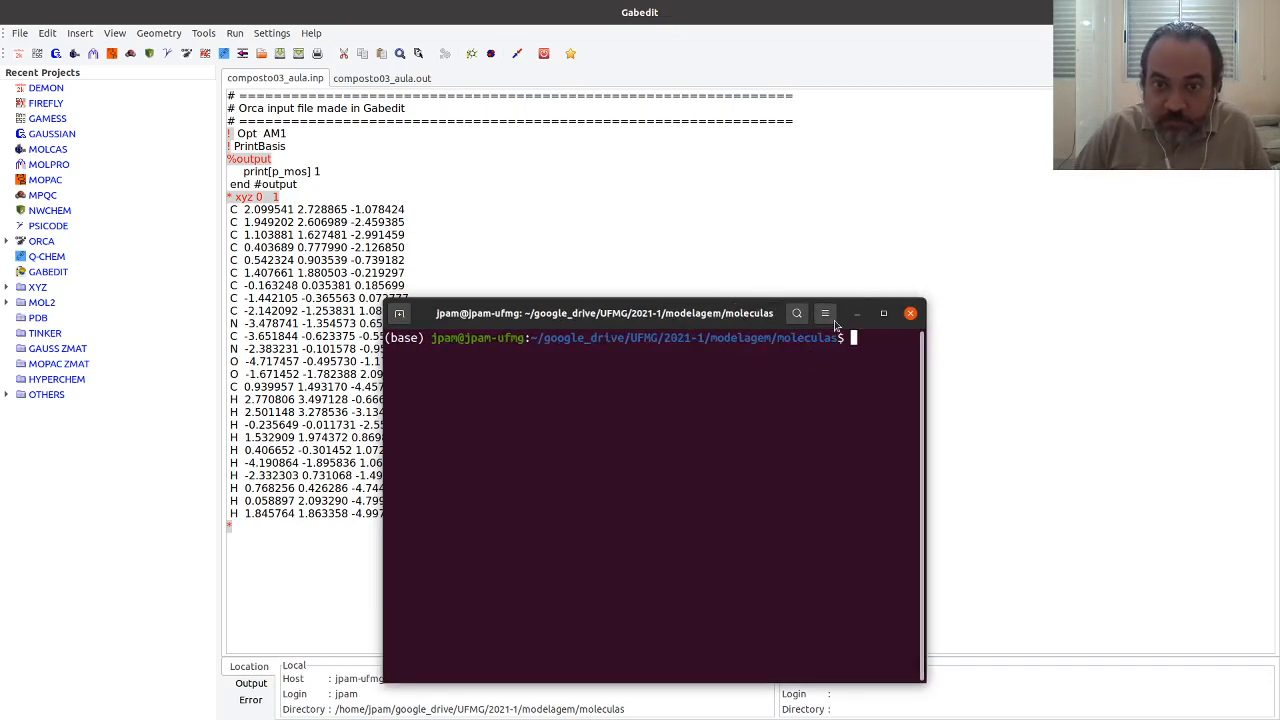
pyautogui.click(825, 313)
pyautogui.click(868, 355)
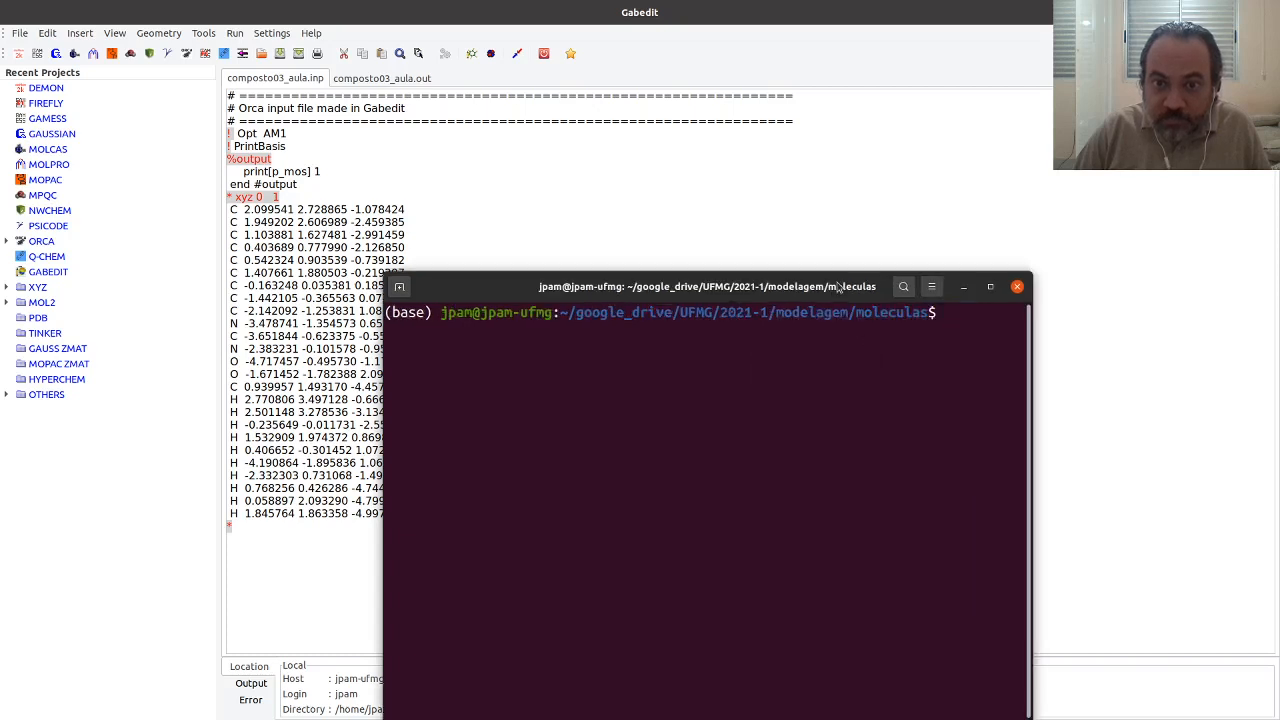
pyautogui.moveTo(841, 287); pyautogui.dragTo(609, 150)
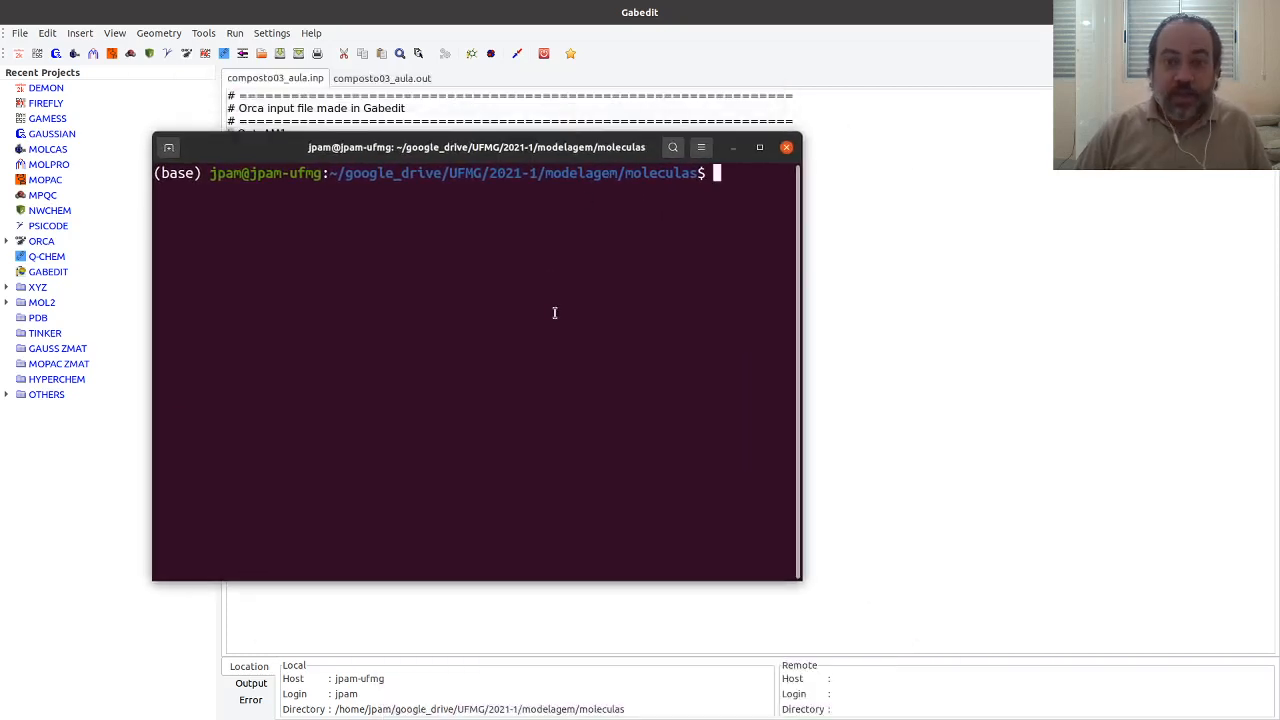
pyautogui.write('/')
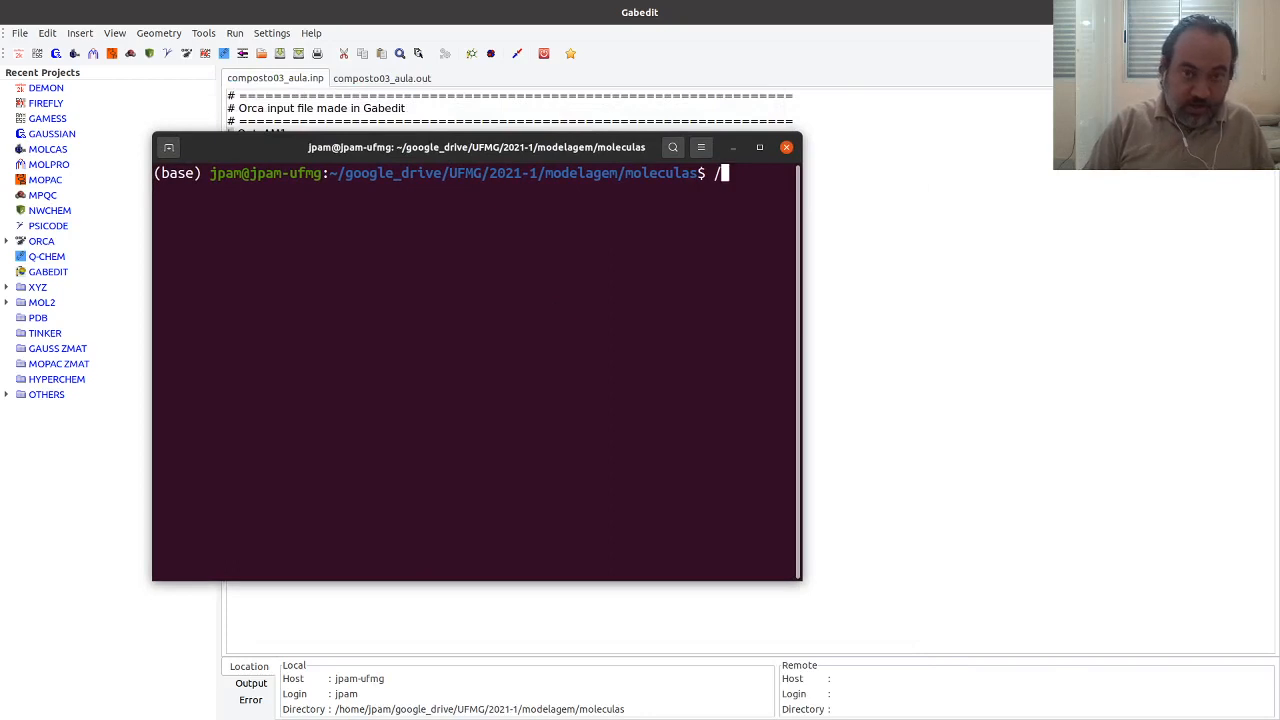
pyautogui.write('or')
pyautogui.press('BackSpace')
pyautogui.press('BackSpace')
pyautogui.press('BackSpace')
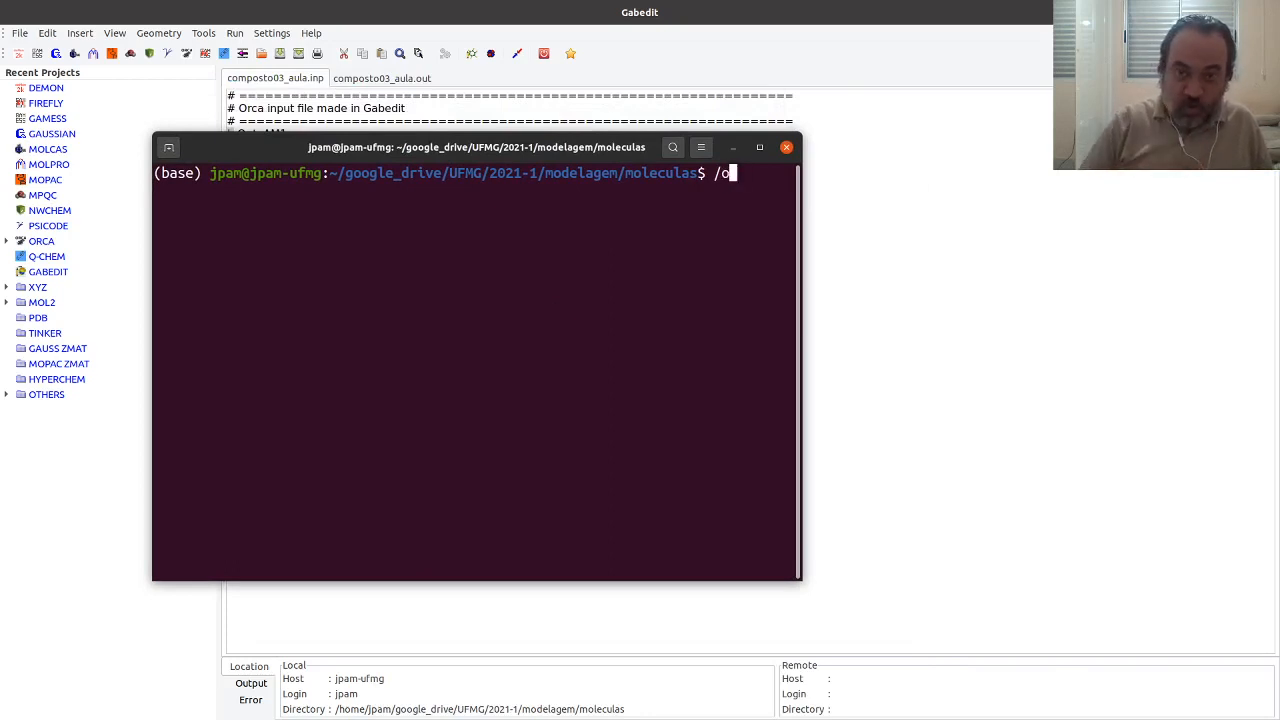
# Begin the terminal command with the Orca executable path ~/orca_4_0_1_2_linux_x86-64_openmpi202/orca.
pyautogui.write('~/')
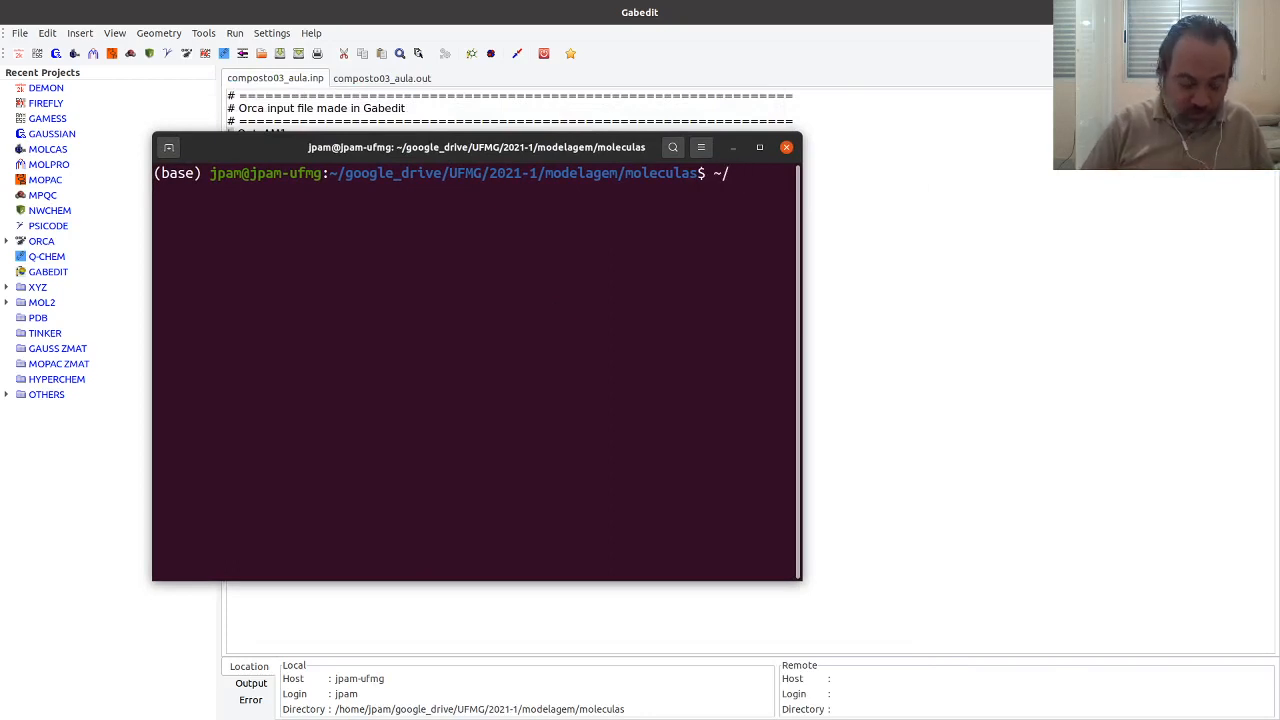
pyautogui.write('o')
pyautogui.press('BackSpace')
pyautogui.write('o')
pyautogui.press('Tab')
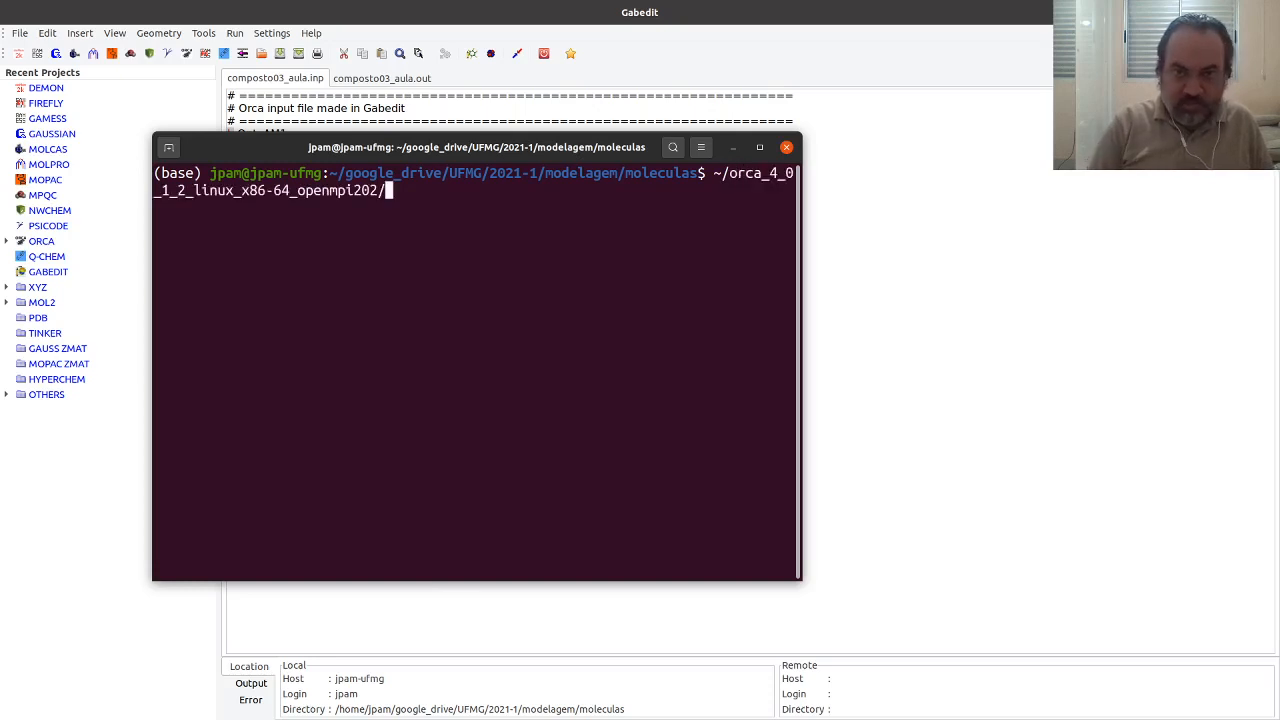
pyautogui.write('orca')
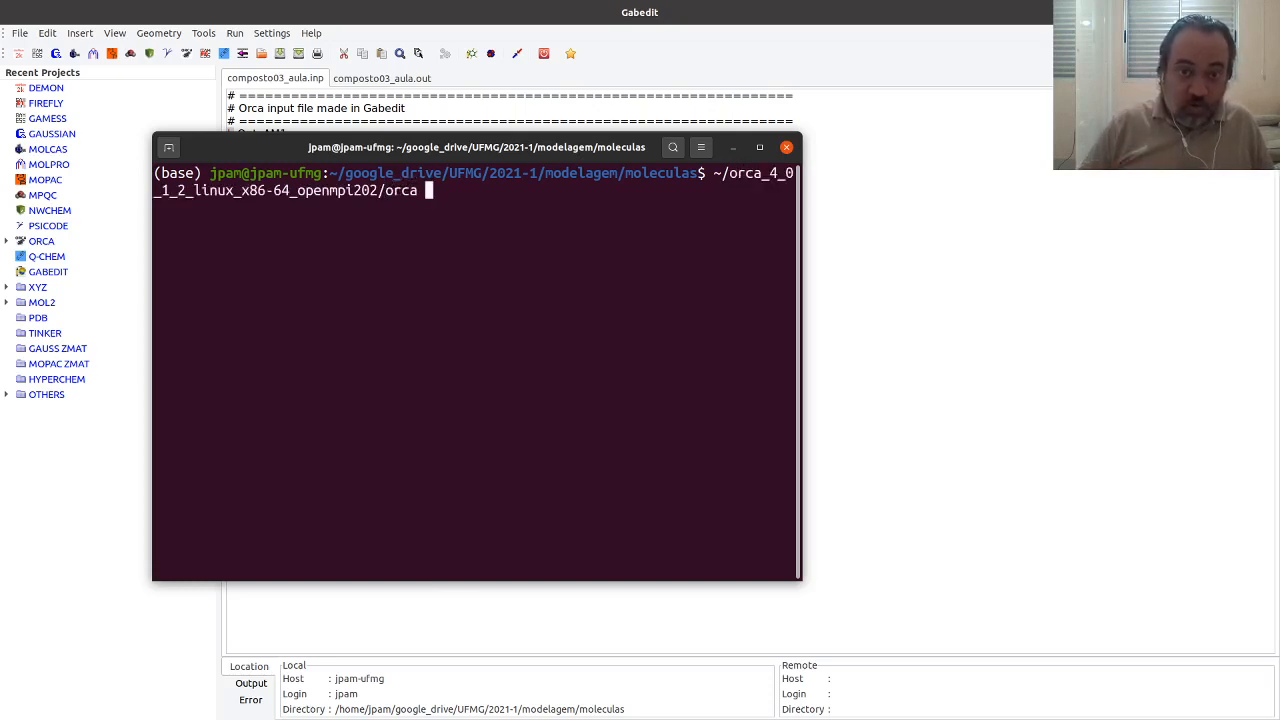
# Add composto03_aula.inp to the Orca command as its input file, listing the matching composto03_ files on the way.
pyautogui.write(' composto')
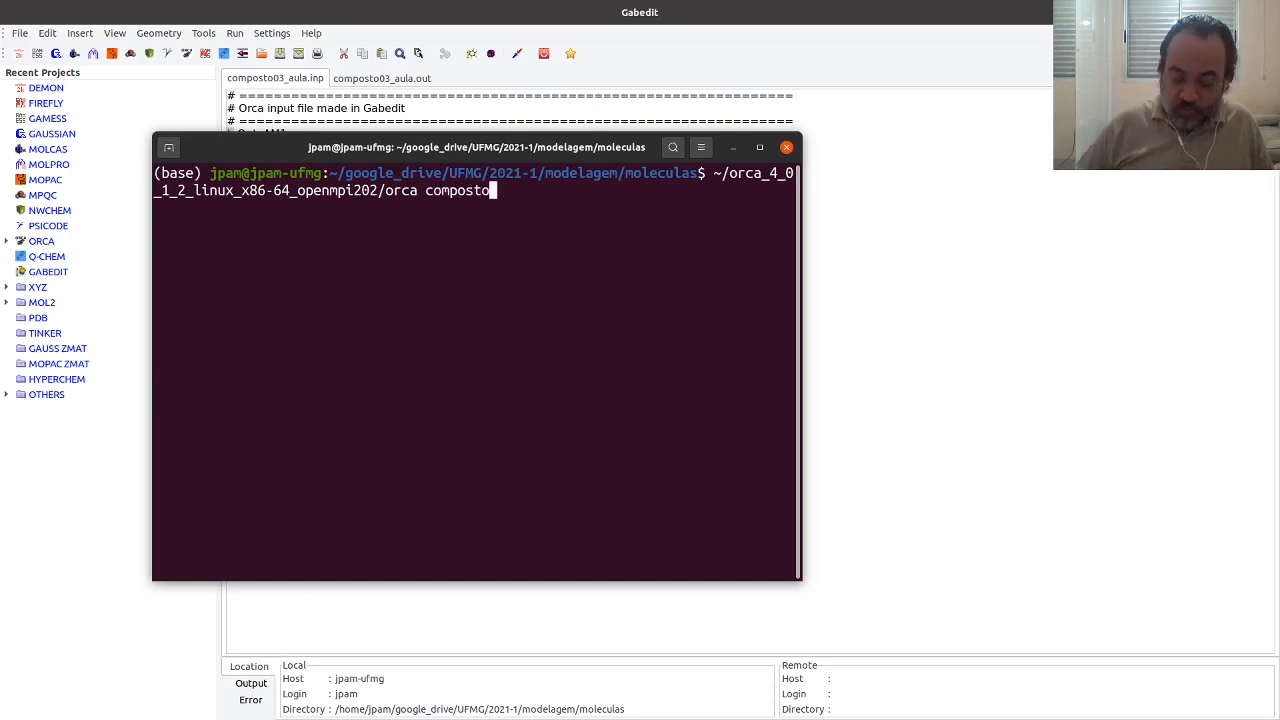
pyautogui.write('03_')
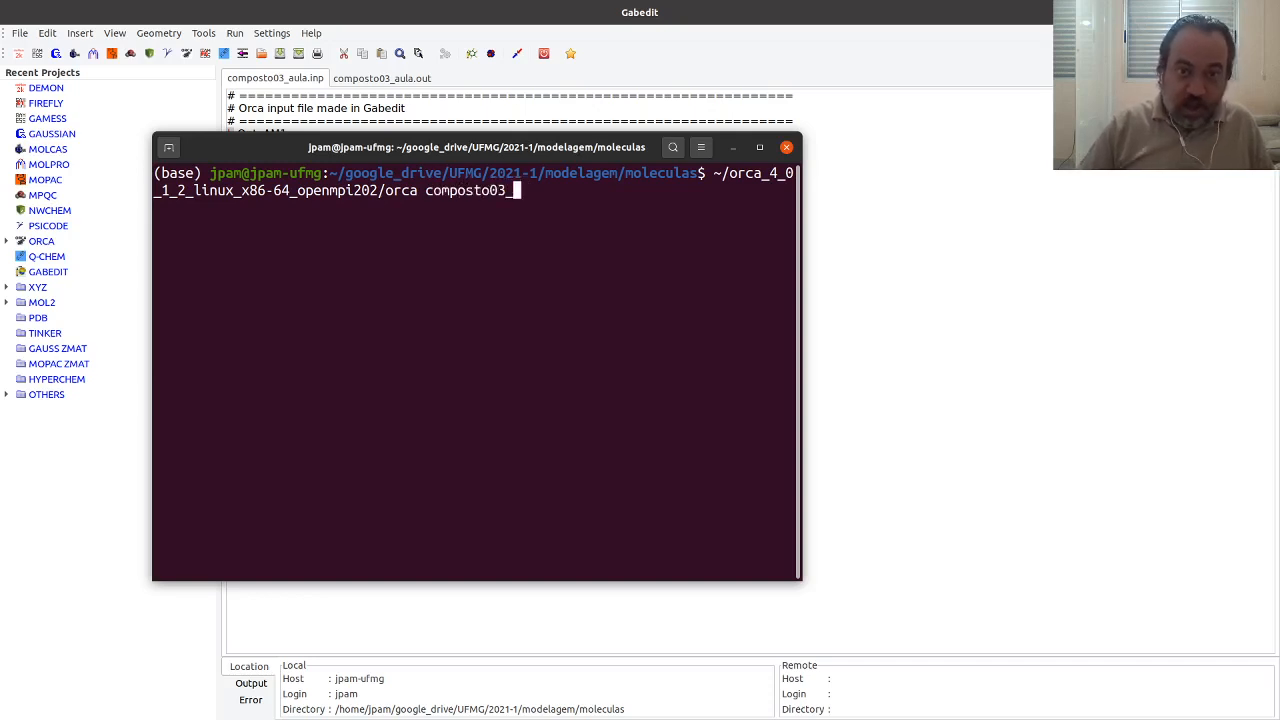
pyautogui.press('Tab')
pyautogui.press('Tab')
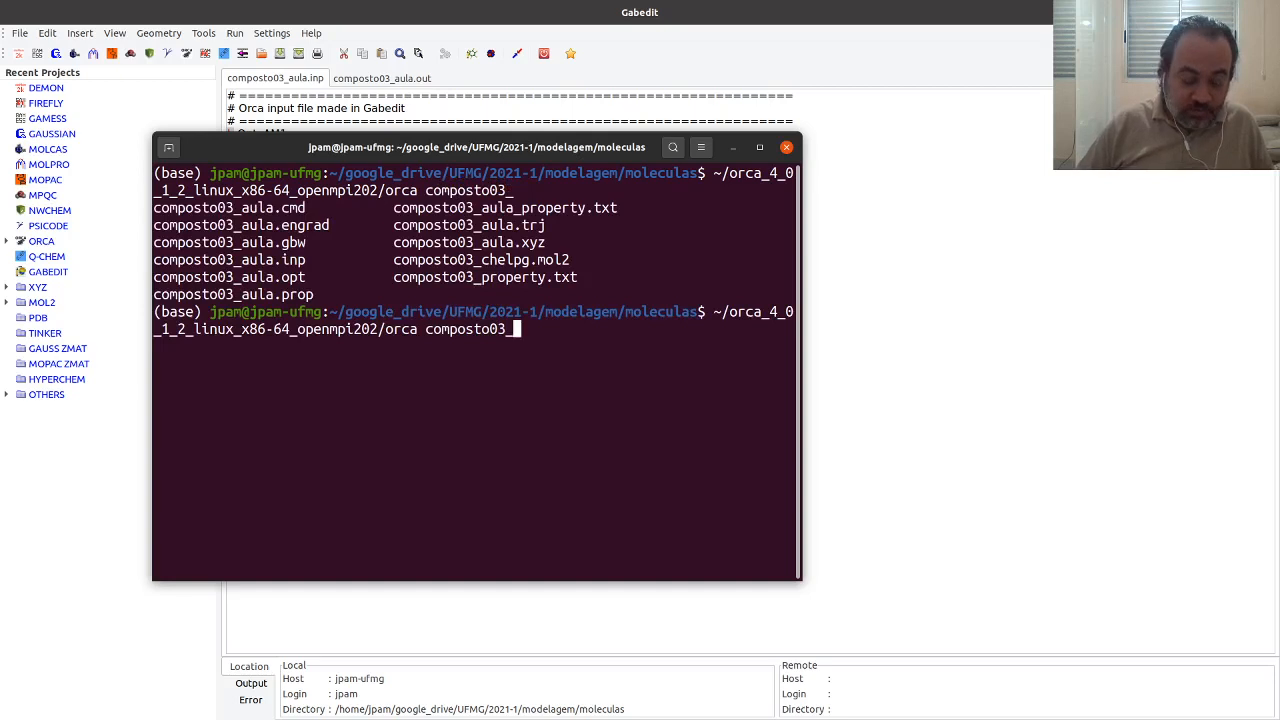
pyautogui.write('aula')
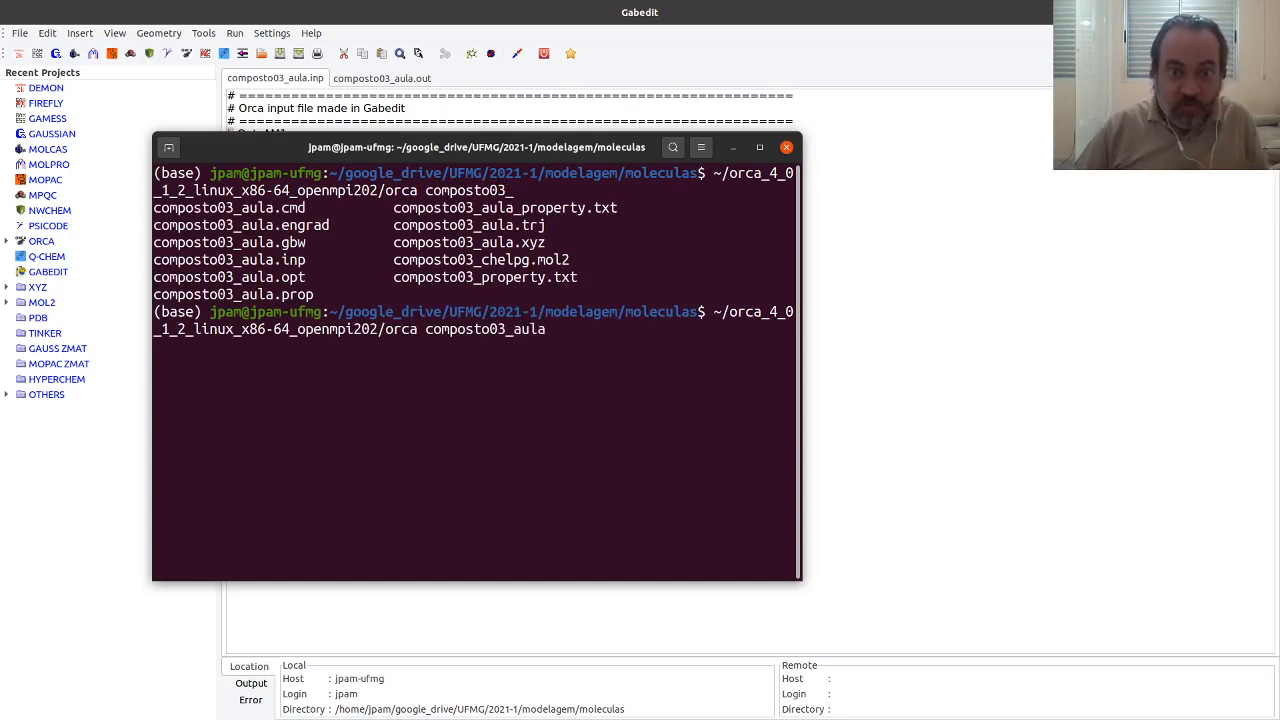
pyautogui.write('.inp ')
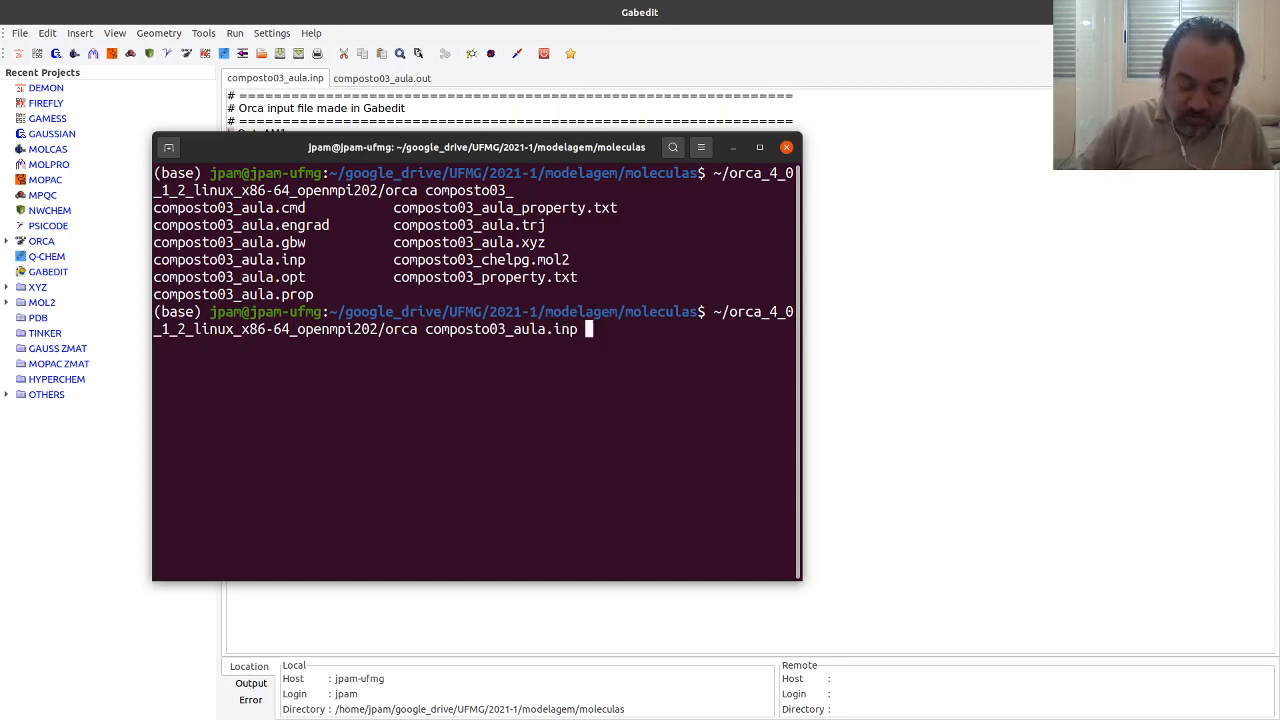
# Redirect the Orca output to composto03_aula.out and run the command.
pyautogui.write('> ')
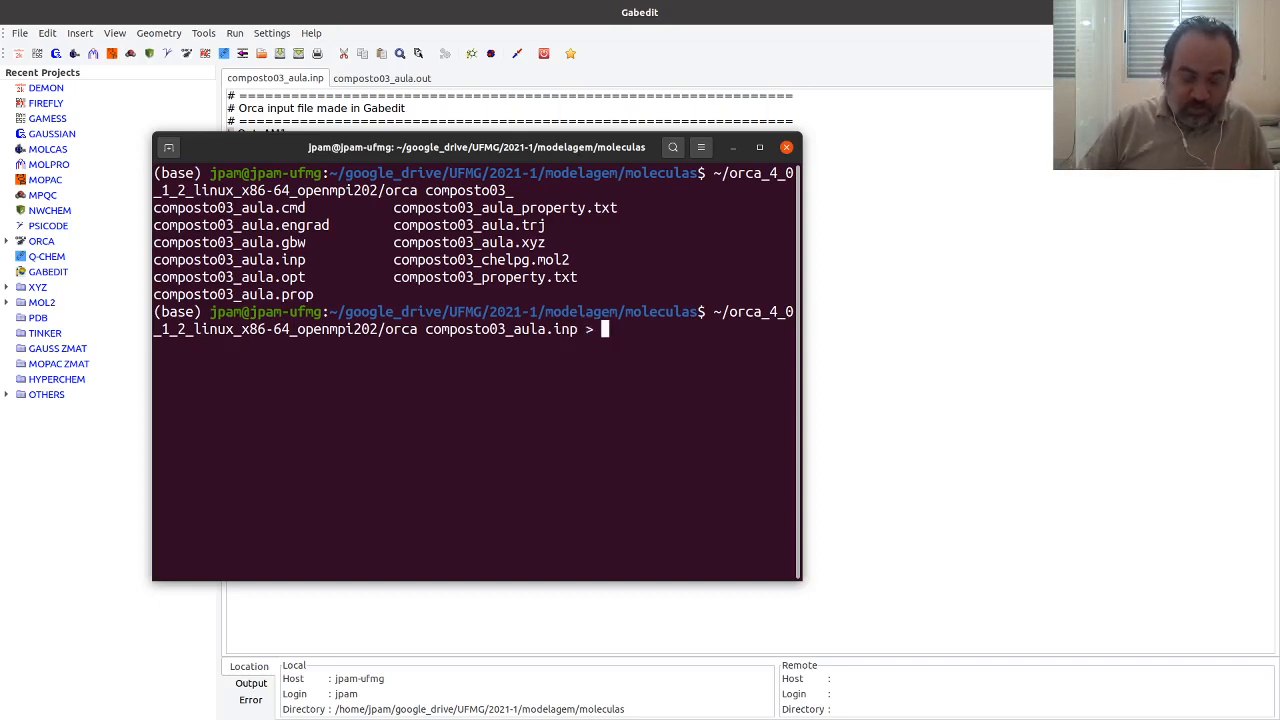
pyautogui.write('compo')
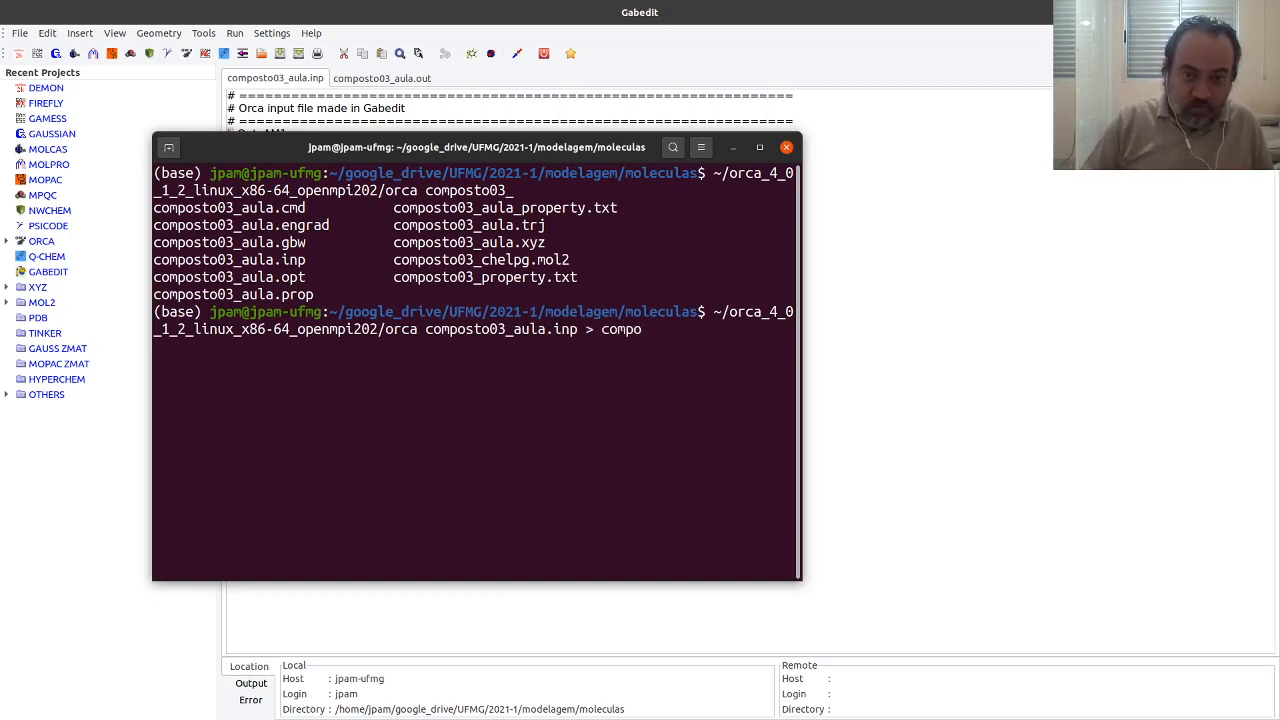
pyautogui.write('sto03')
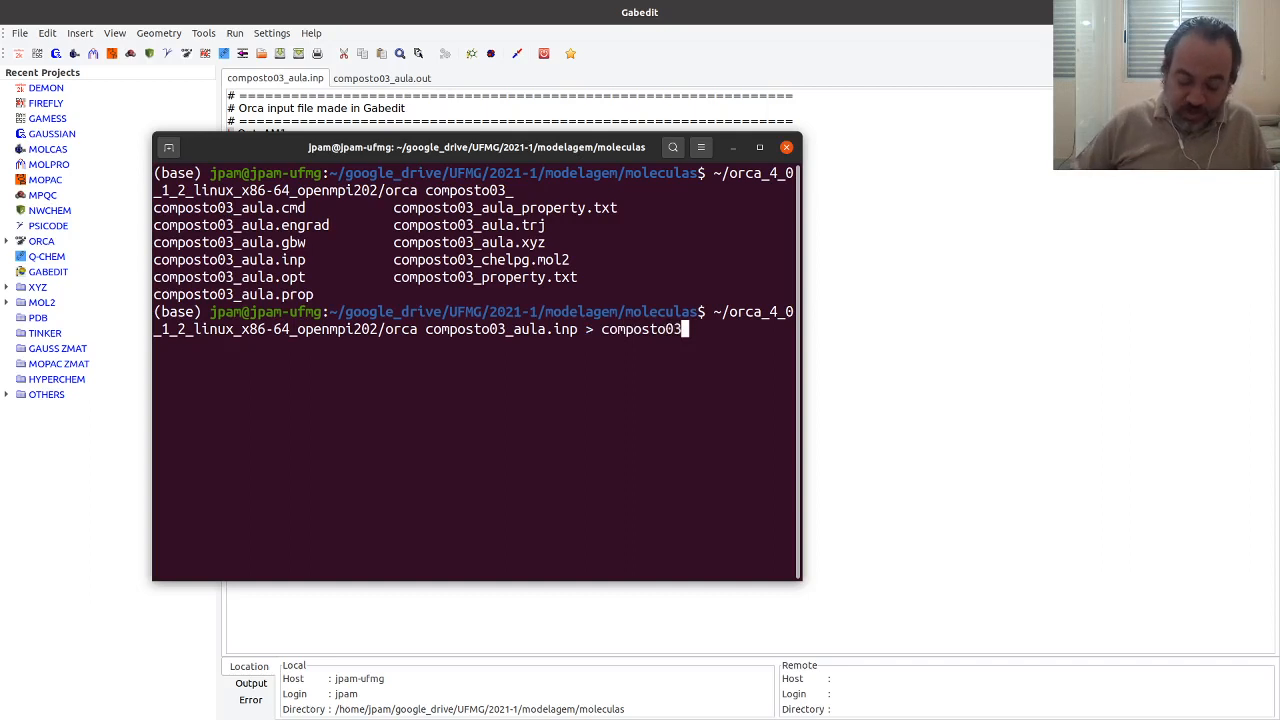
pyautogui.write('_aula.')
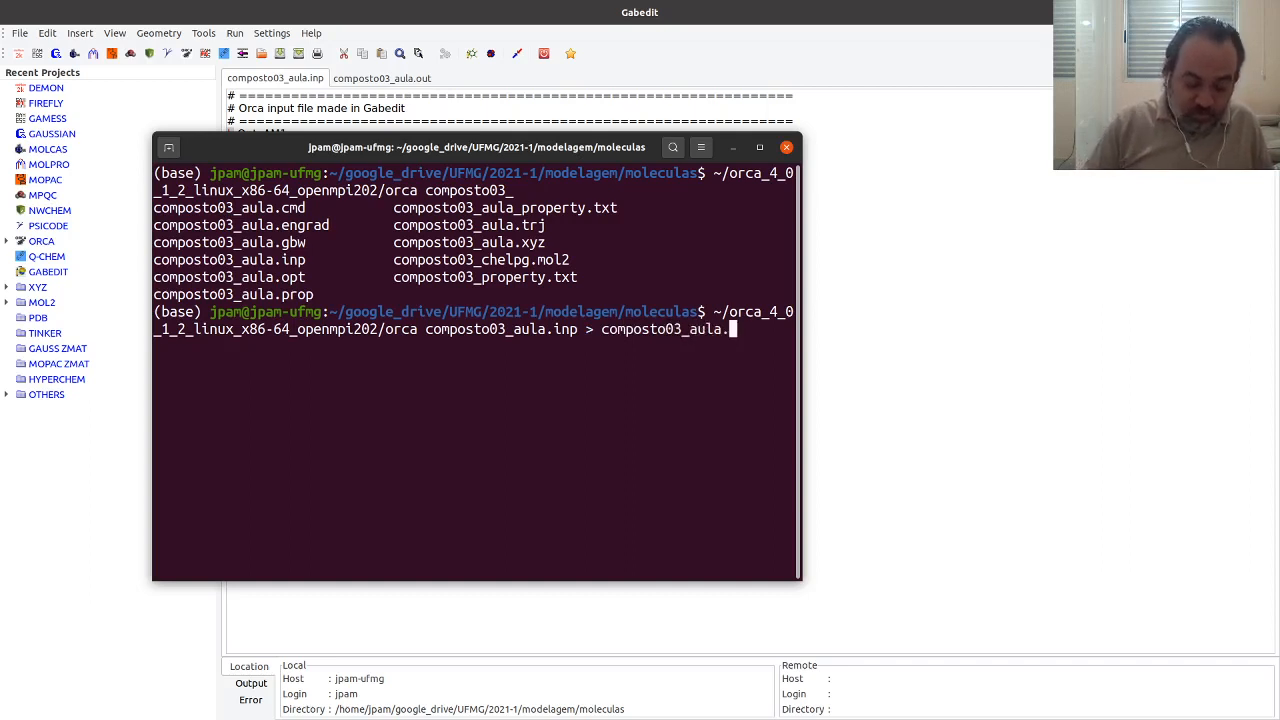
pyautogui.write('out')
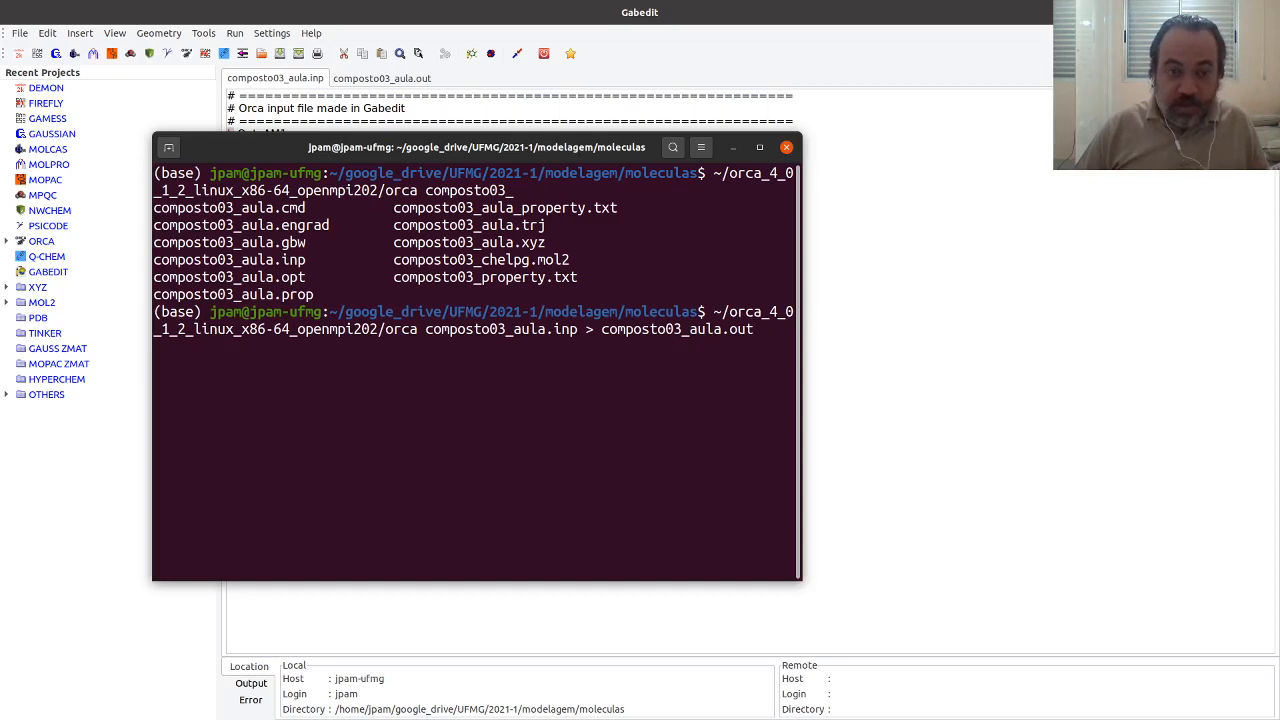
pyautogui.press('Return')
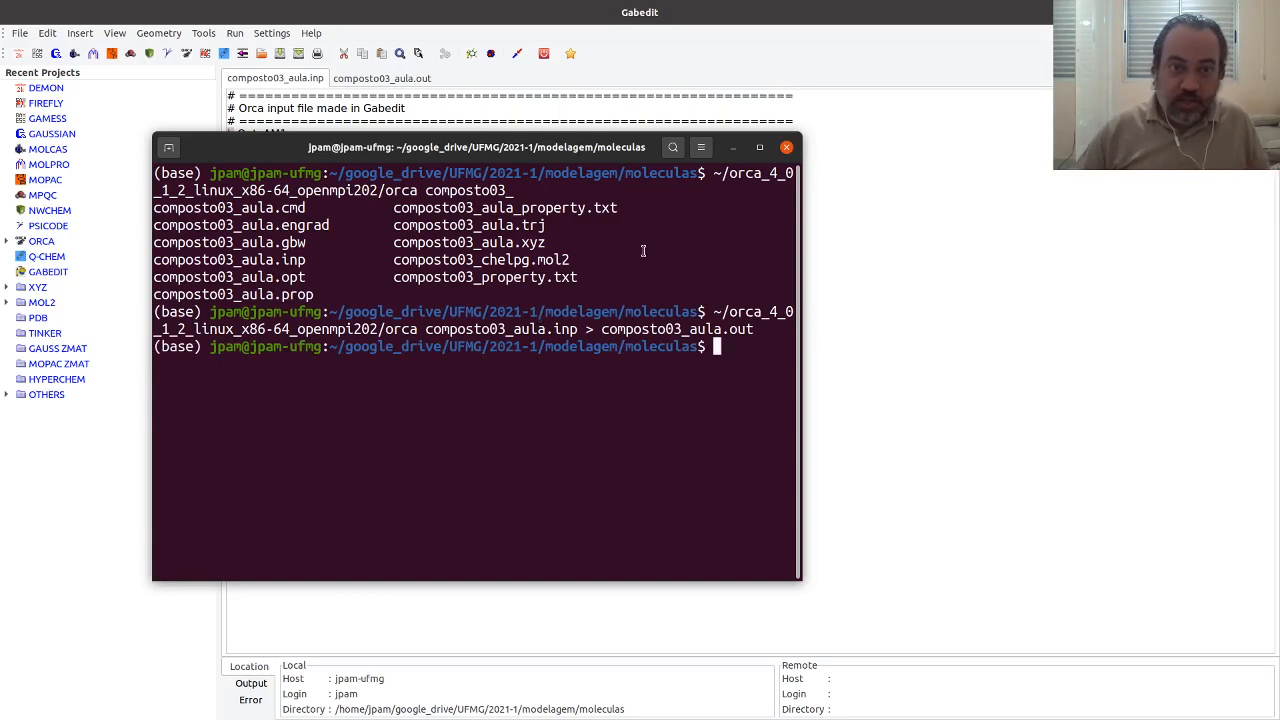
# Open composto03_aula.out from the file manager in the text editor and look through it to its last lines.
pyautogui.moveTo(14, 115)
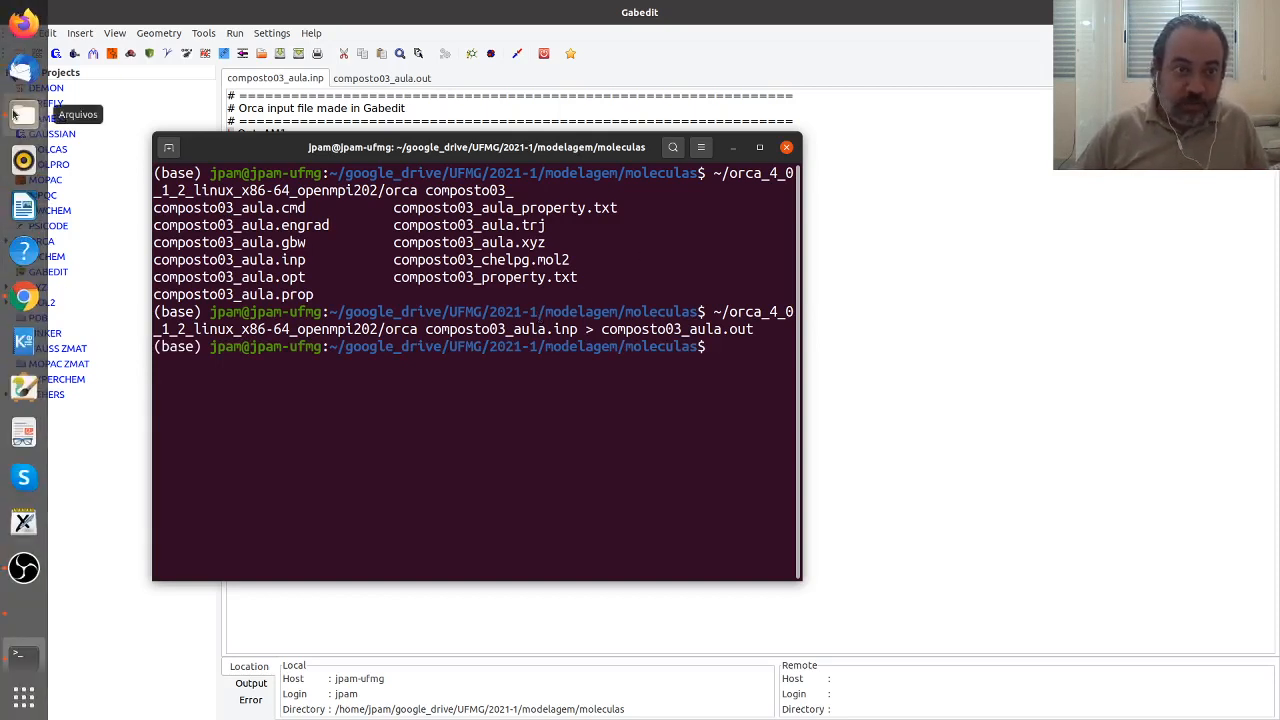
pyautogui.click(14, 115)
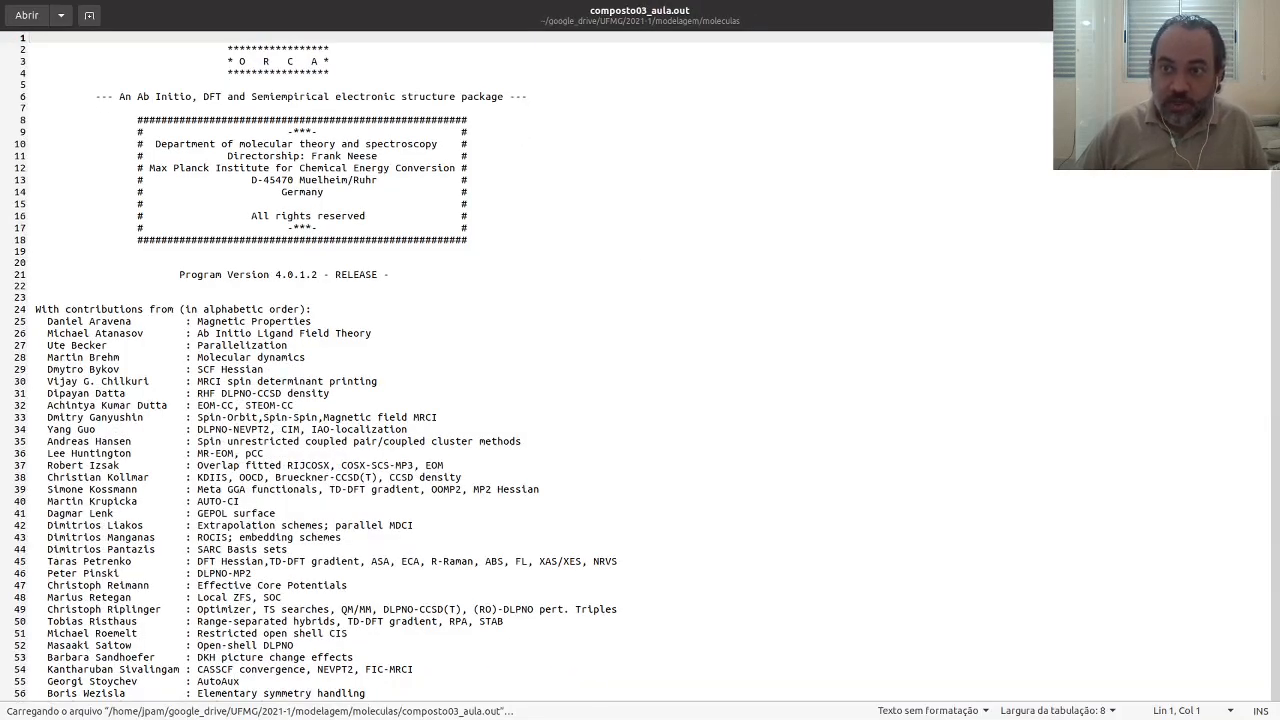
pyautogui.scroll(-20, 1229, 313)
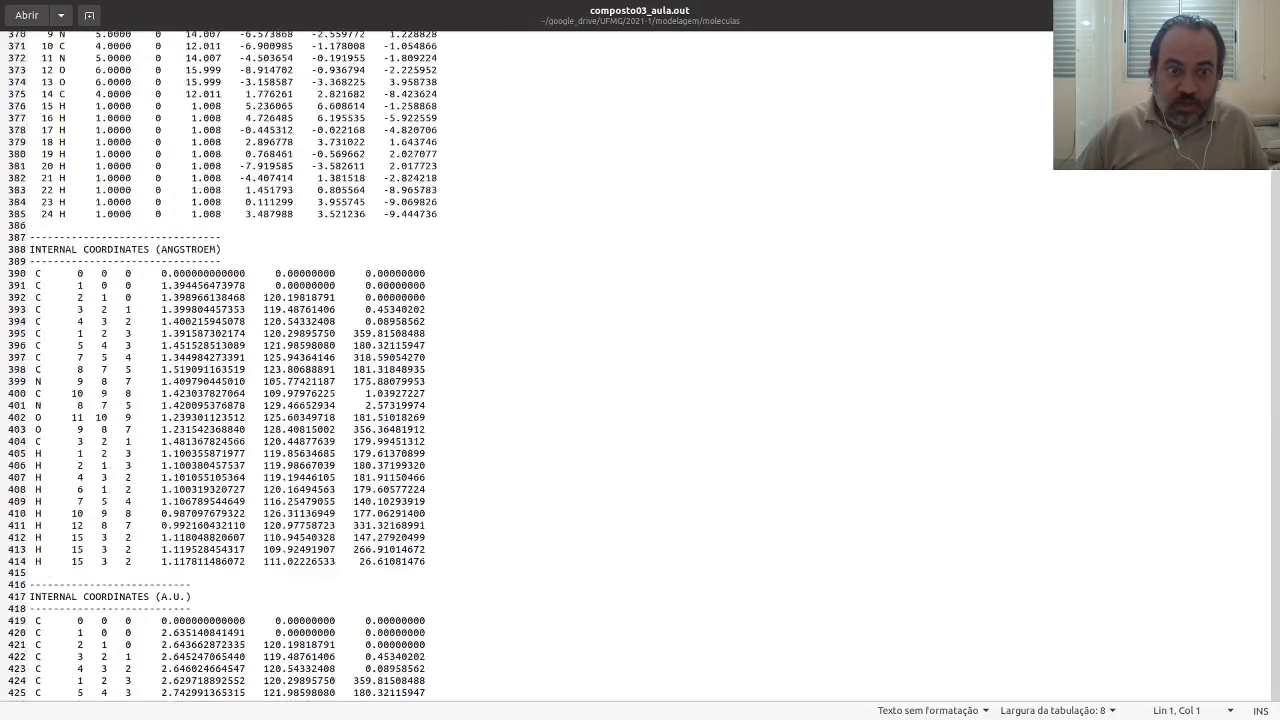
pyautogui.moveTo(1229, 313); pyautogui.dragTo(1265, 713)
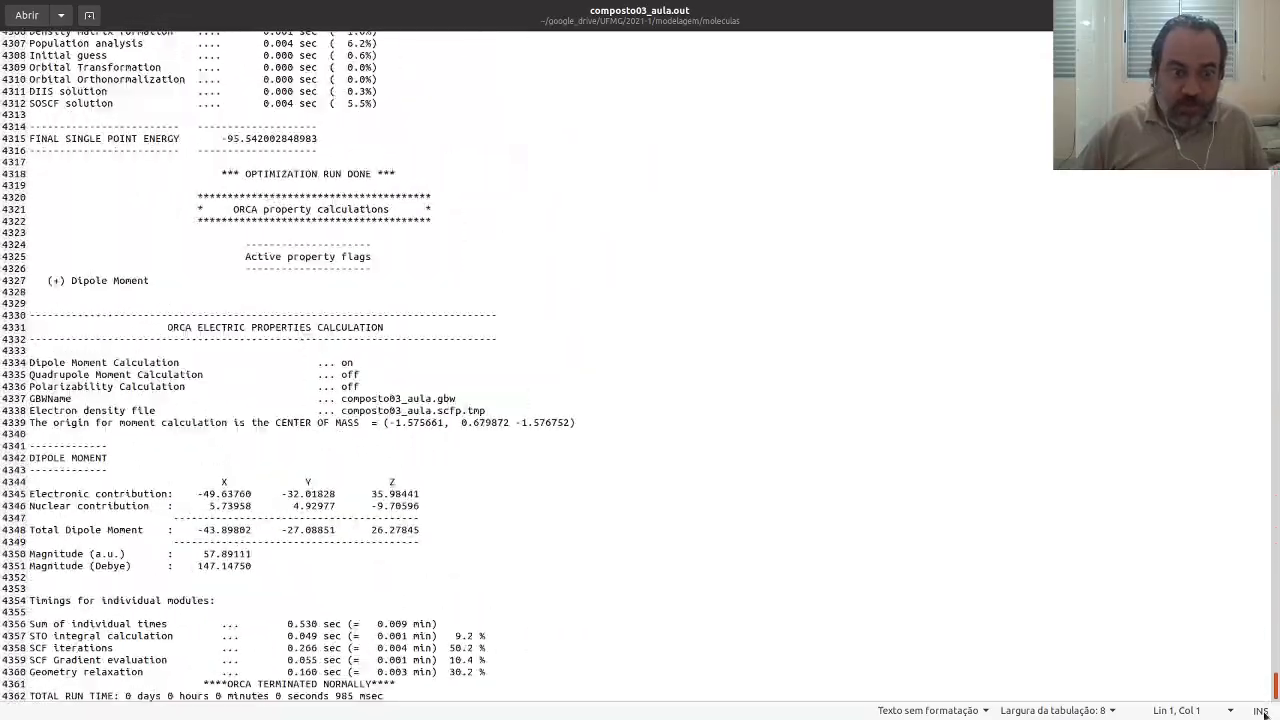
# Return to the beginning of the output file and search it for "hurray".
pyautogui.hotkey('ctrl', 'Home')
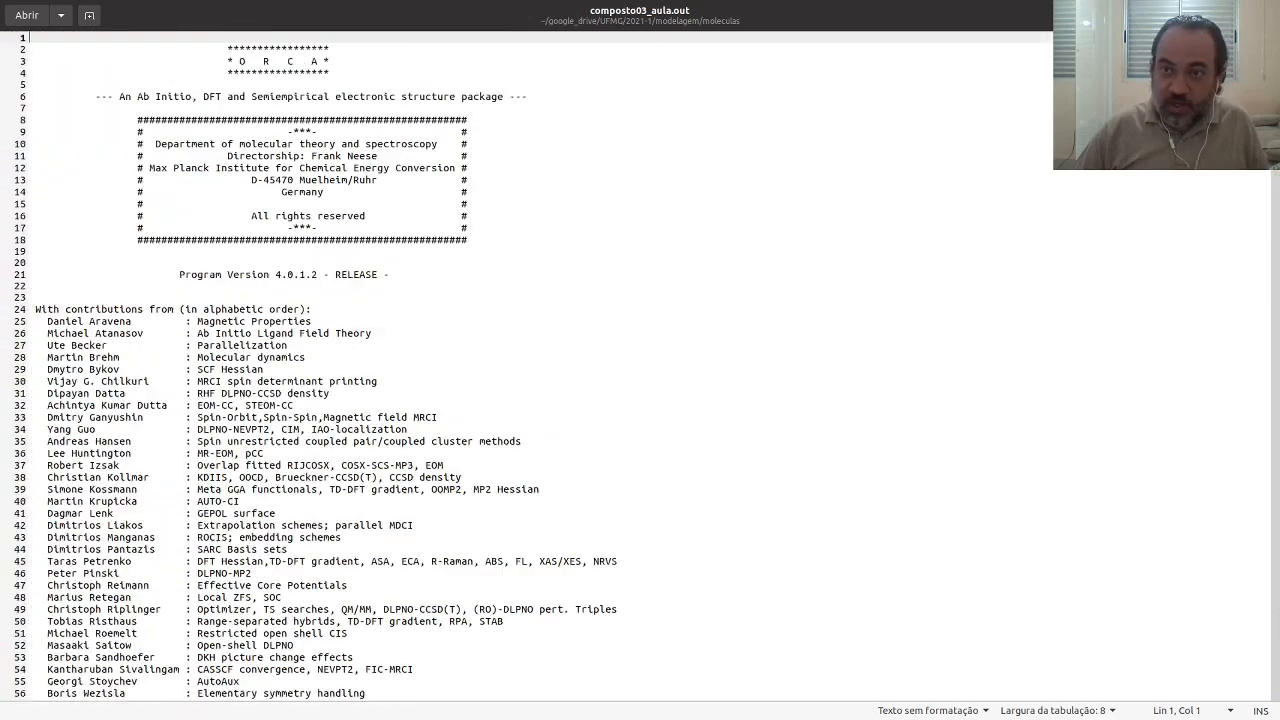
pyautogui.click(937, 139)
pyautogui.hotkey('ctrl', 'f')
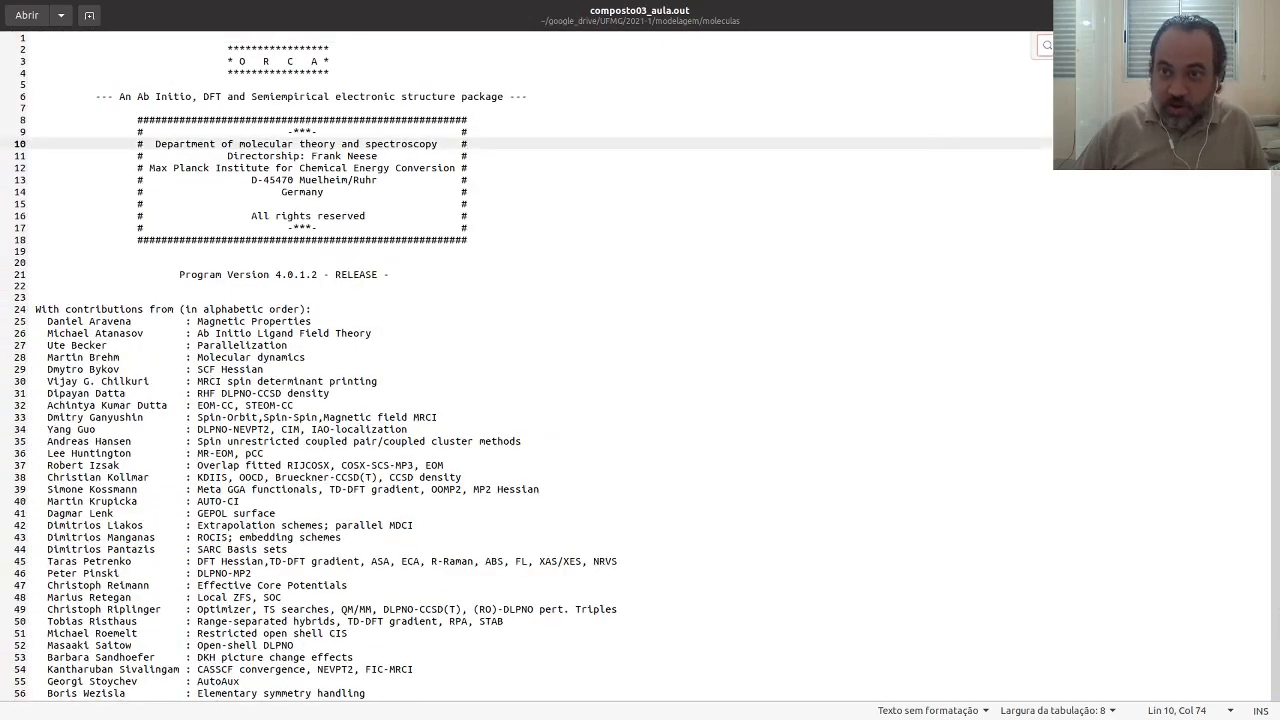
pyautogui.write('hurray')
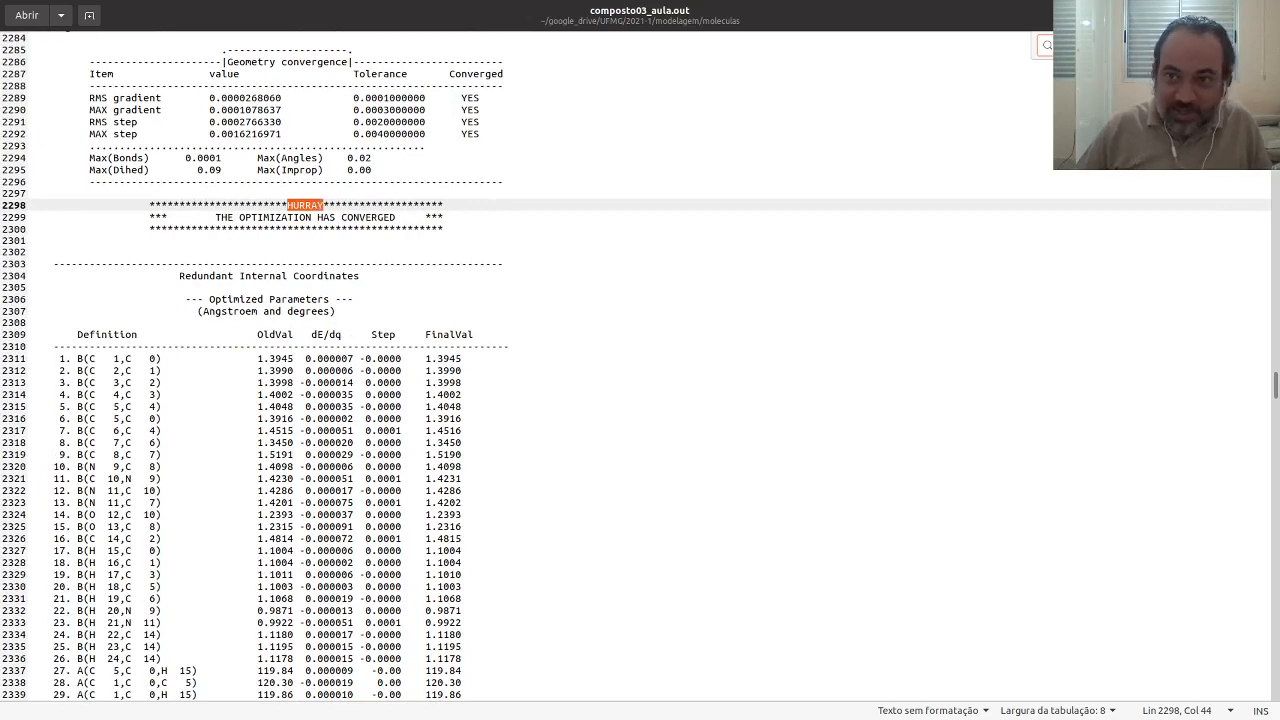
# Examine the optimization status line below HURRAY and the Converged column of the geometry convergence table.
pyautogui.click(524, 195)
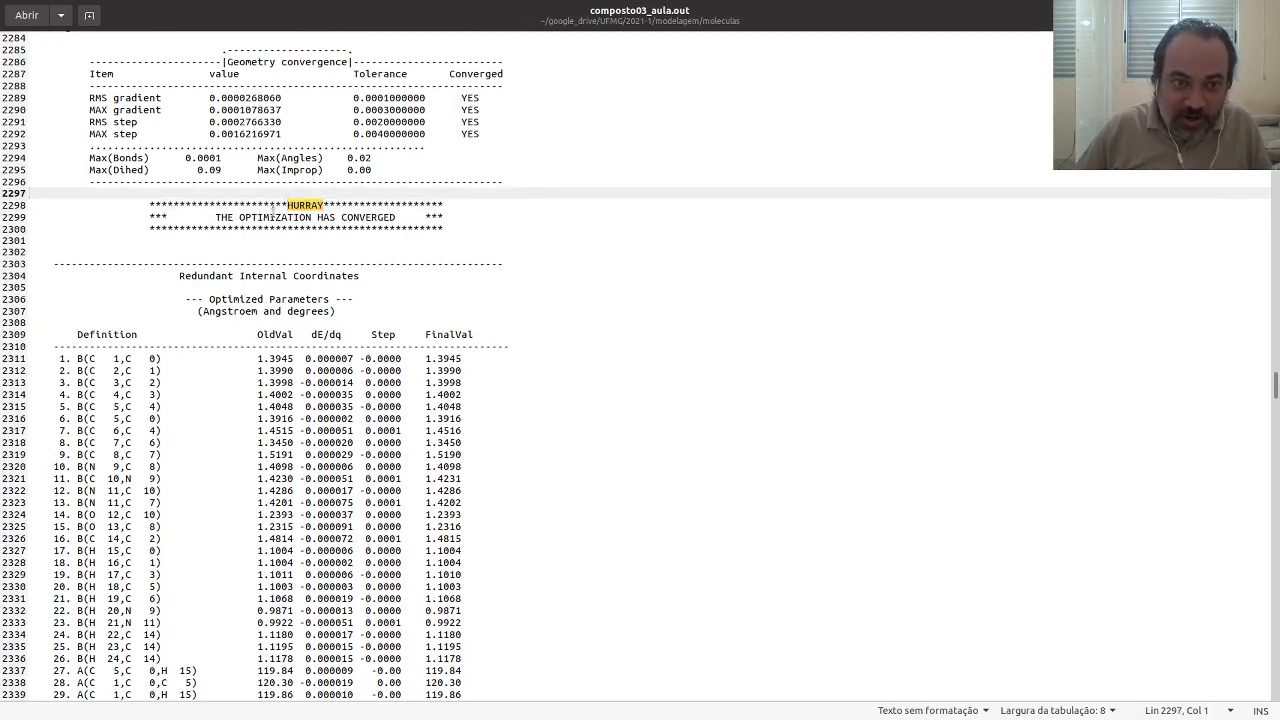
pyautogui.click(222, 218)
pyautogui.moveTo(224, 219); pyautogui.dragTo(372, 217)
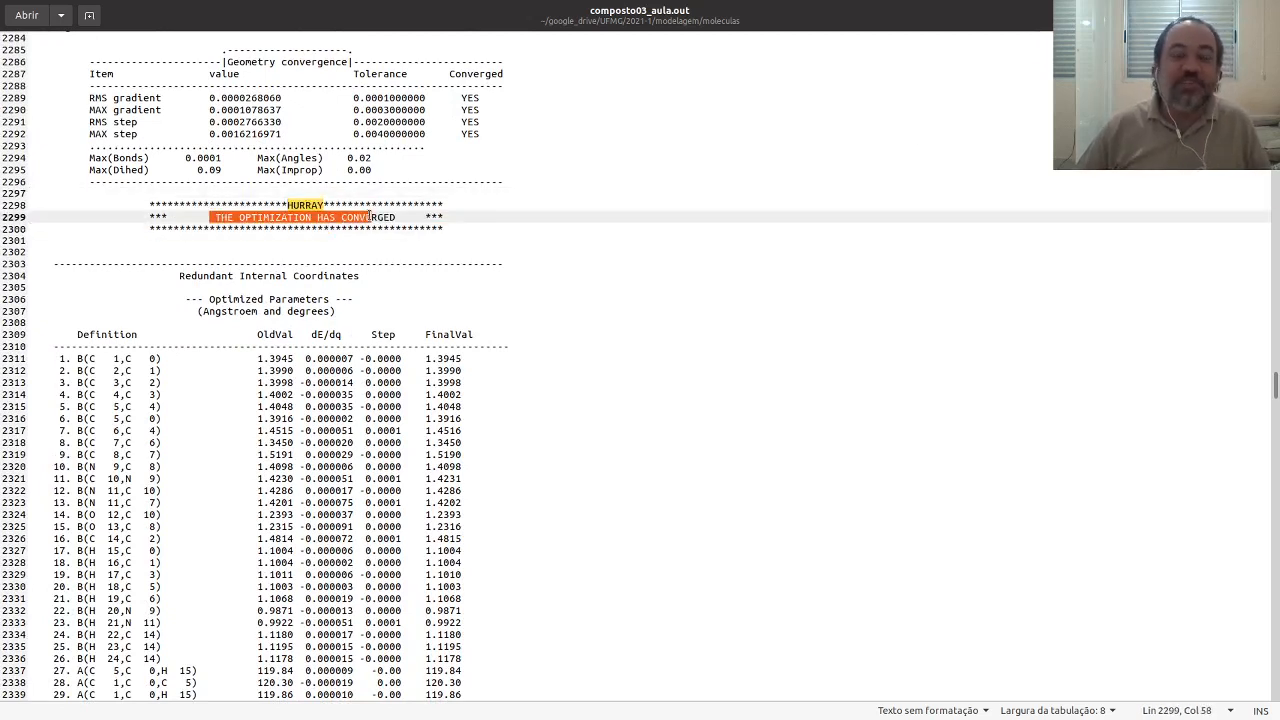
pyautogui.click(413, 228)
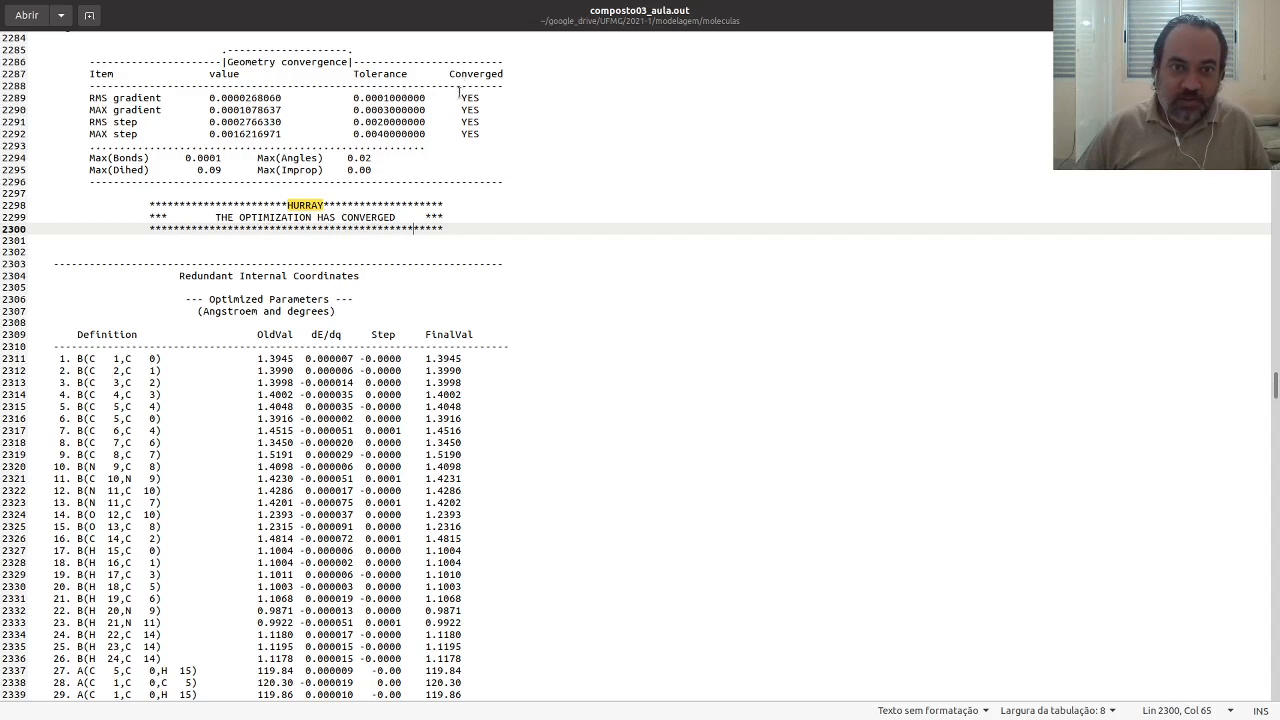
pyautogui.moveTo(461, 96); pyautogui.dragTo(489, 132)
pyautogui.click(644, 206)
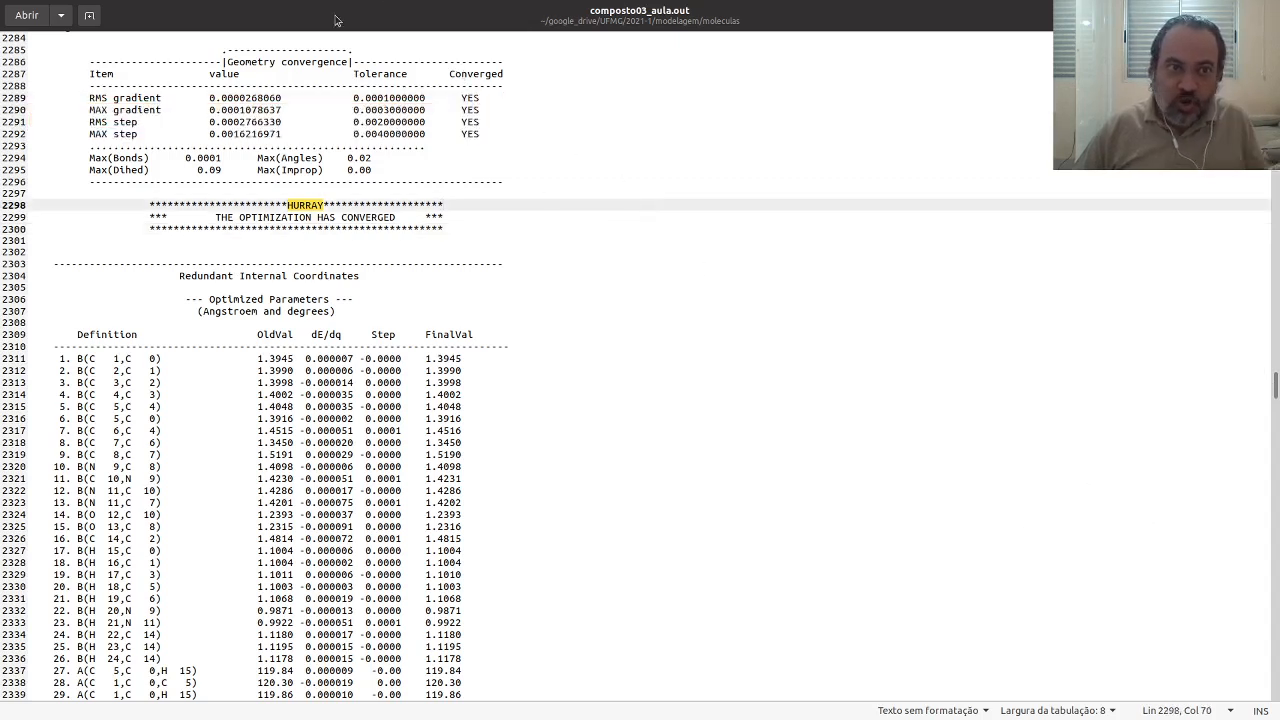
# Review the rest of the output through the population analysis to the final energy, dipole moment and termination lines, and close the file.
pyautogui.moveTo(1273, 400); pyautogui.dragTo(1229, 644)
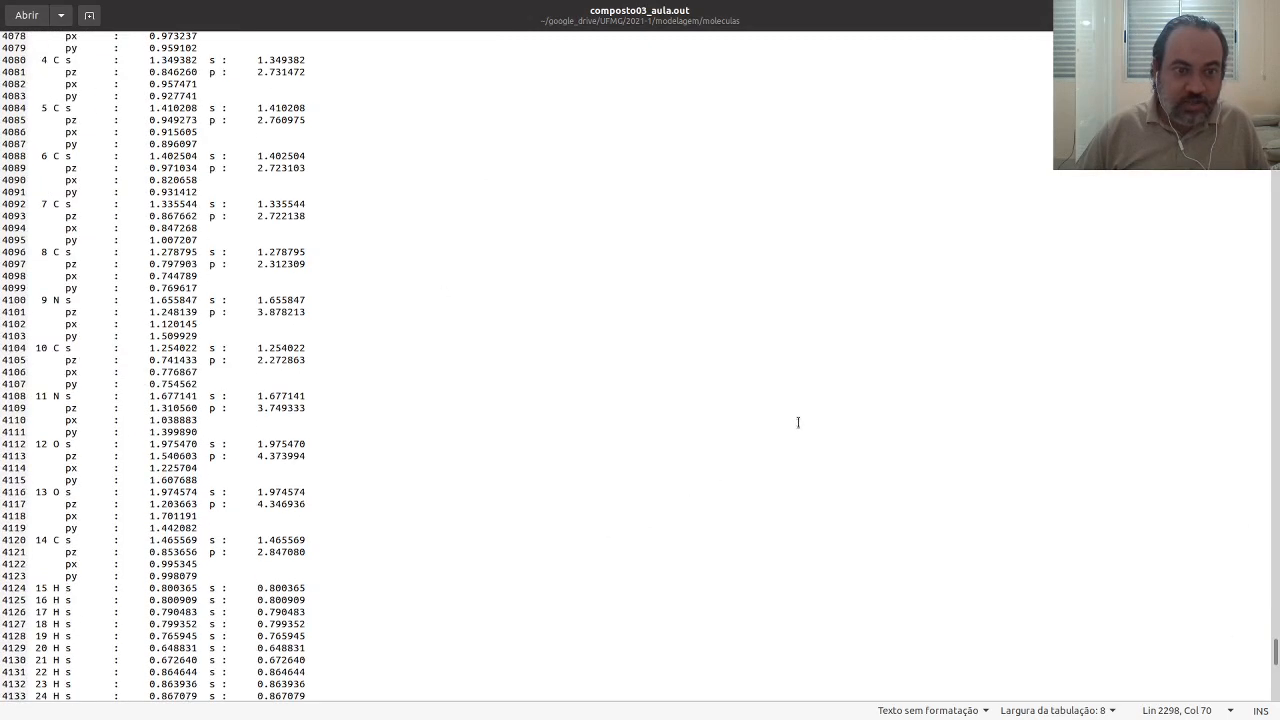
pyautogui.scroll(-7, 800, 423)
pyautogui.scroll(-4, 797, 504)
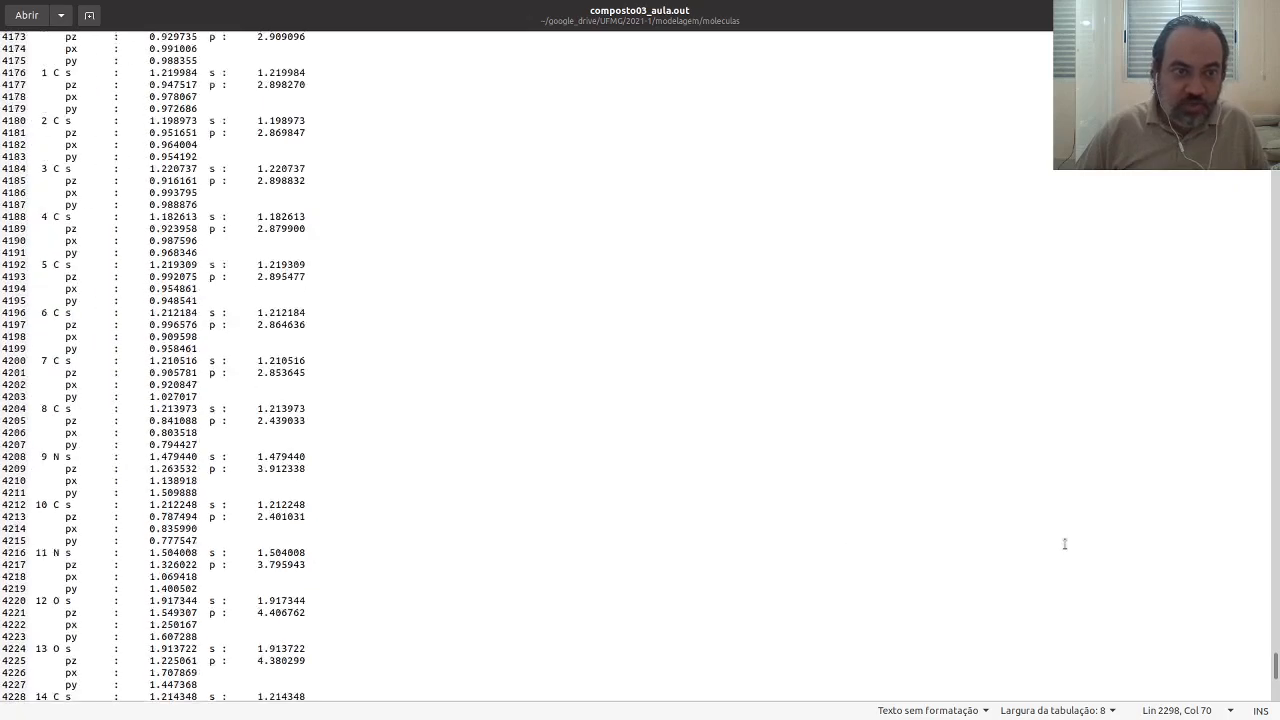
pyautogui.moveTo(1277, 671); pyautogui.dragTo(1277, 693)
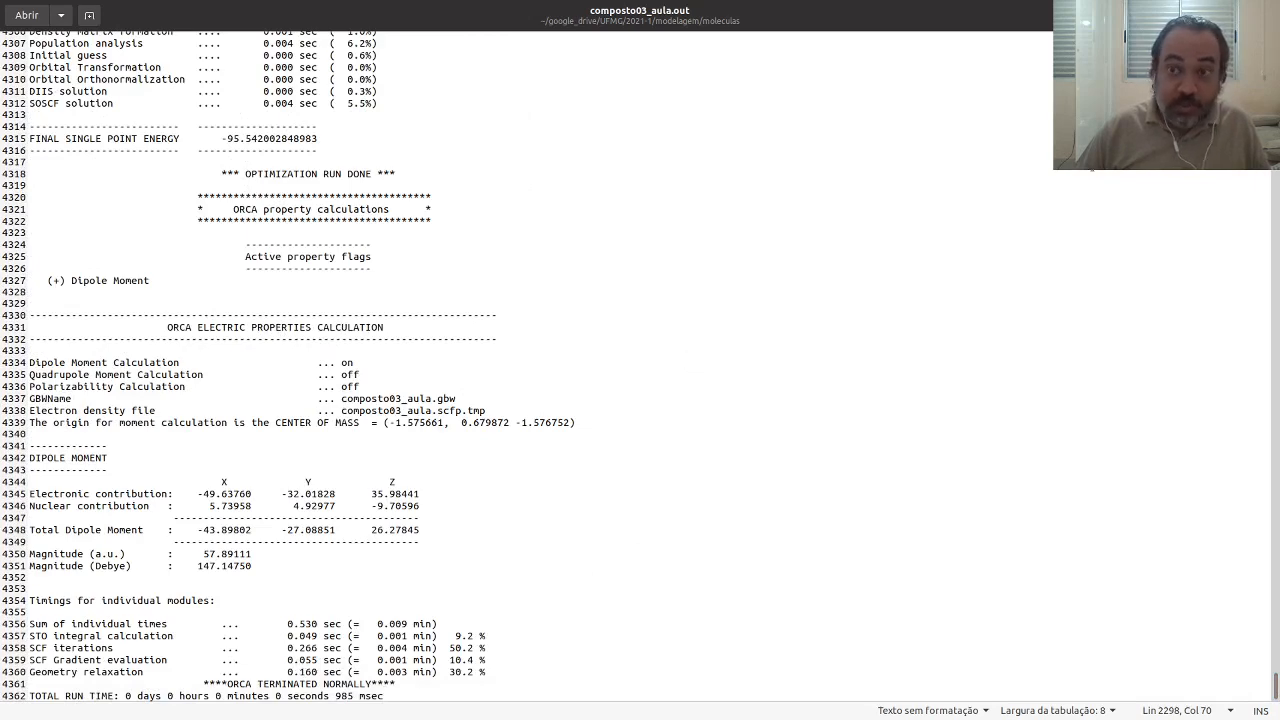
pyautogui.click(1264, 15)
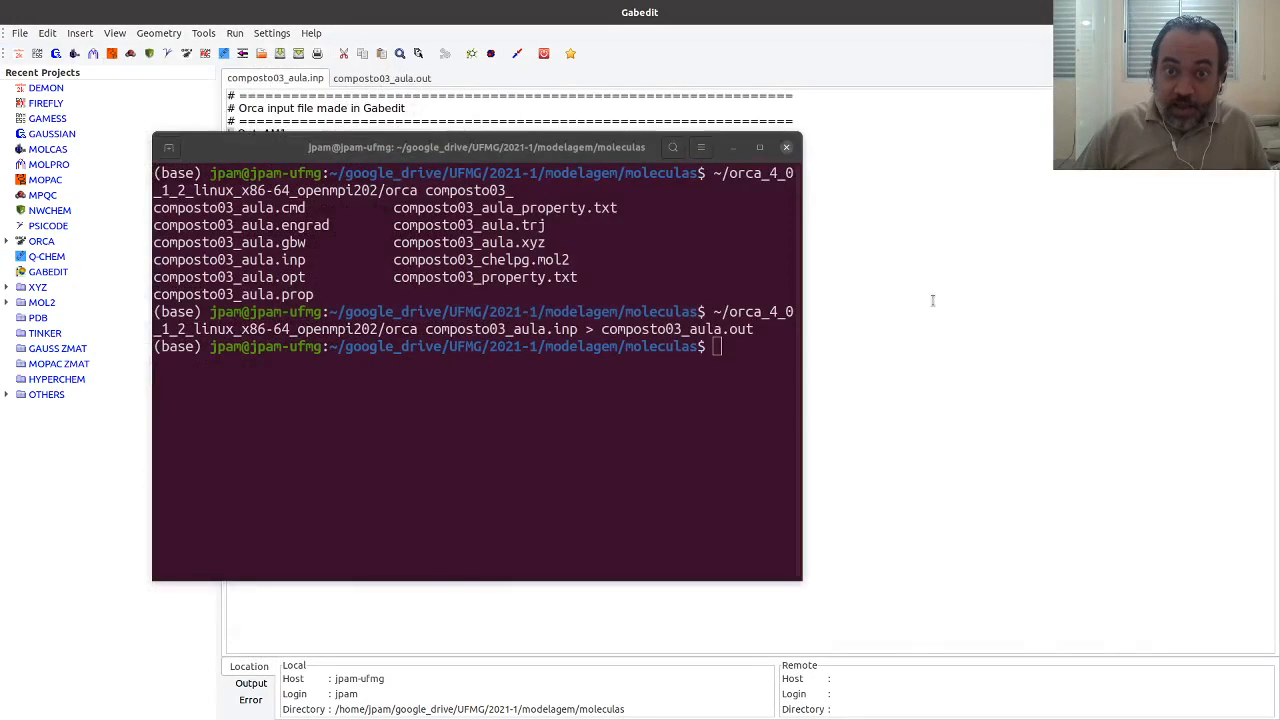
# Switch to Gabedit's composto03_aula.out result page, open the orbital and density viewer and close it.
pyautogui.click(987, 271)
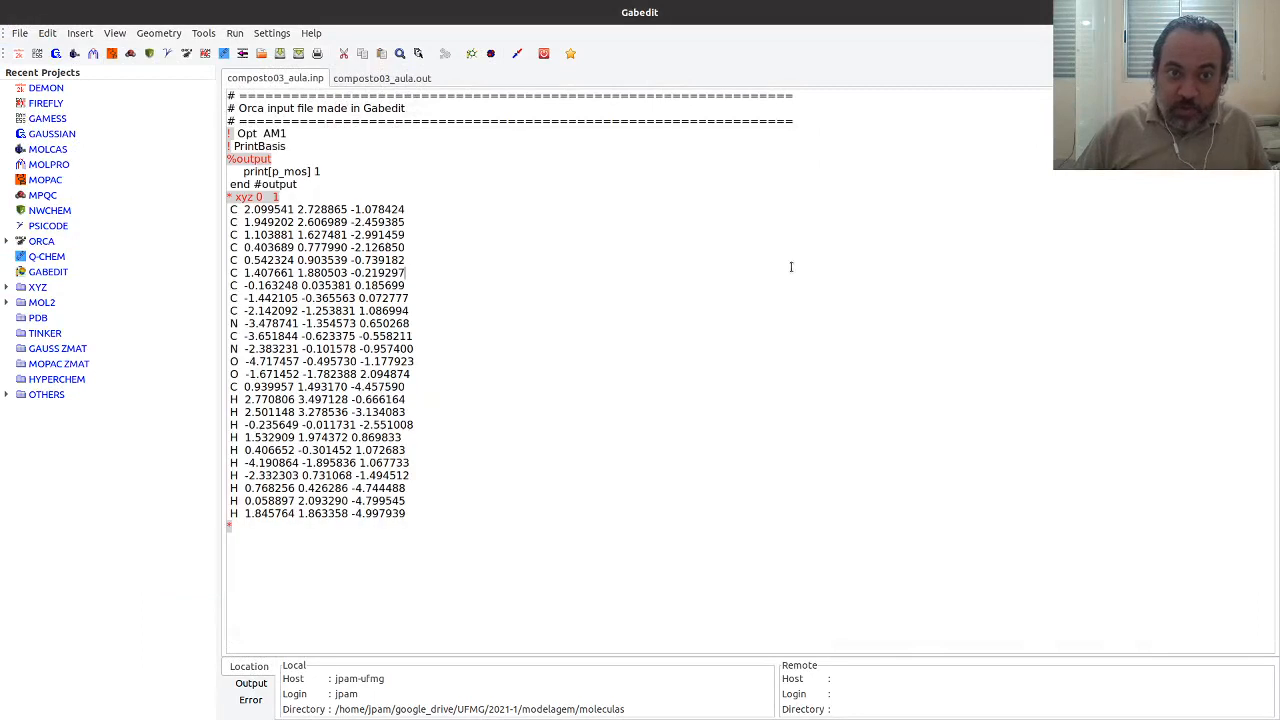
pyautogui.click(362, 78)
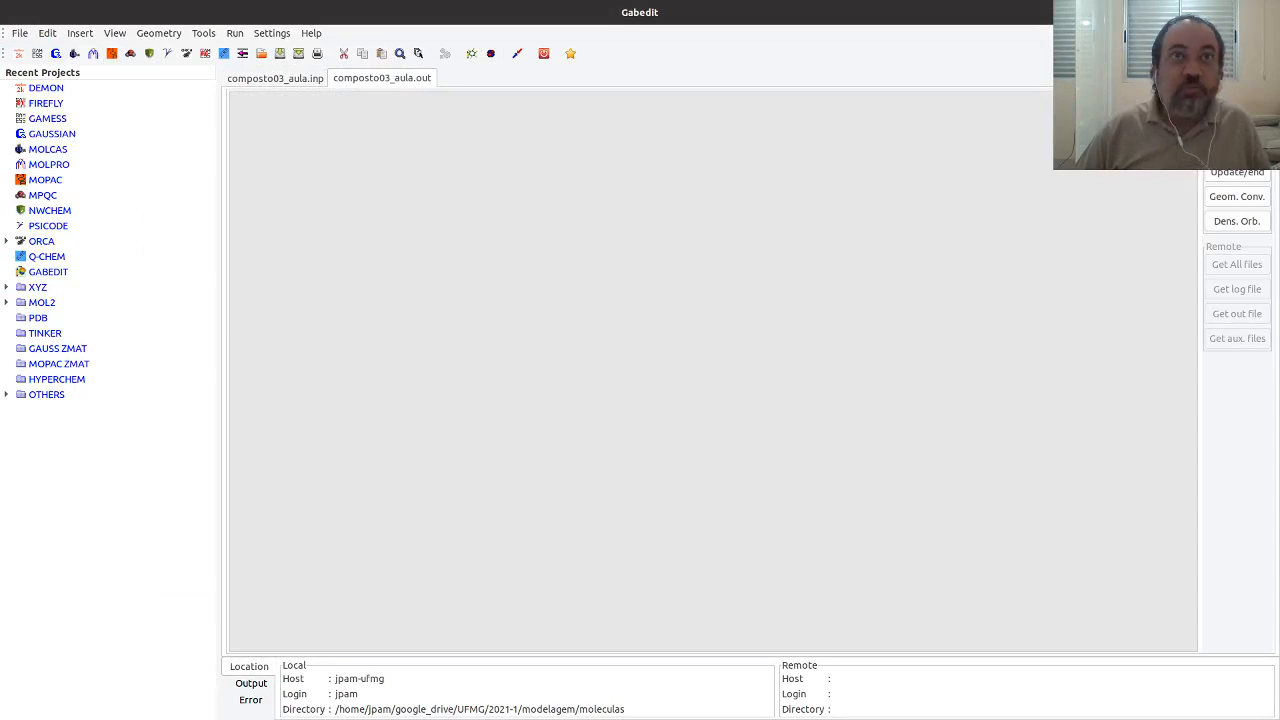
pyautogui.click(1258, 218)
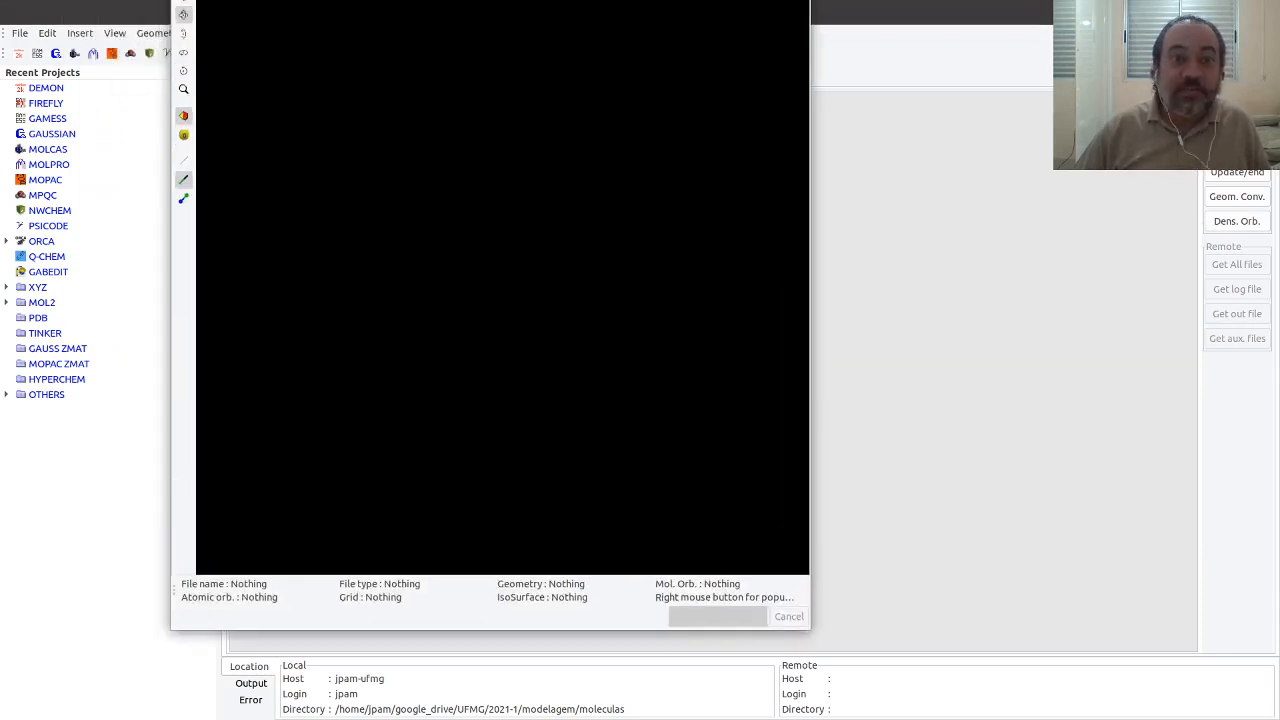
pyautogui.click(756, 83)
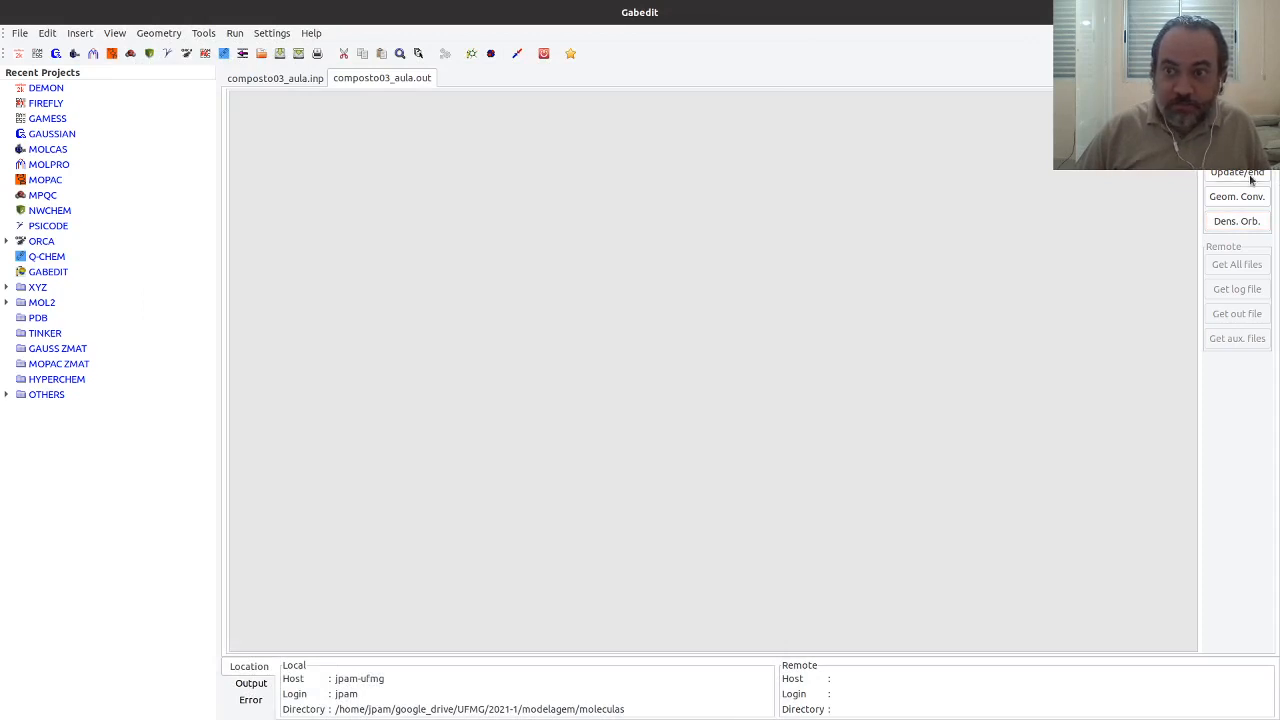
# Load the calculation output into the composto03_aula.out result page and go back to the beginning of the text.
pyautogui.click(1230, 221)
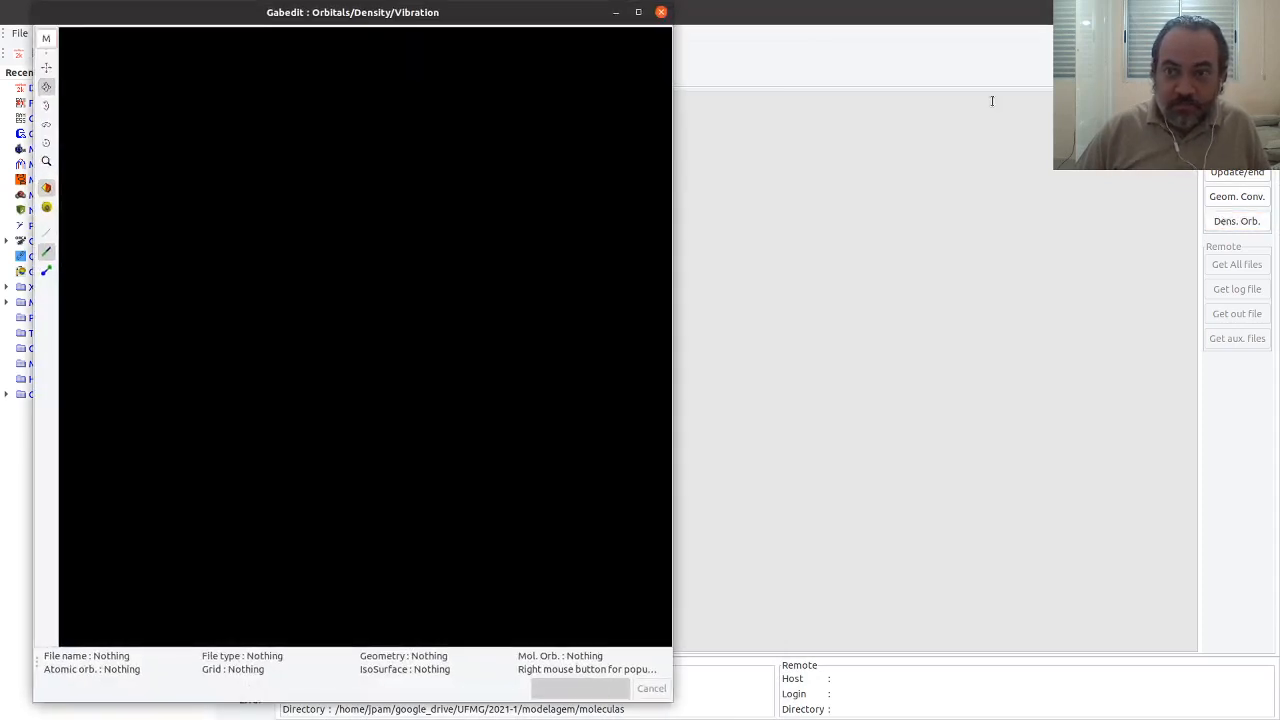
pyautogui.click(661, 12)
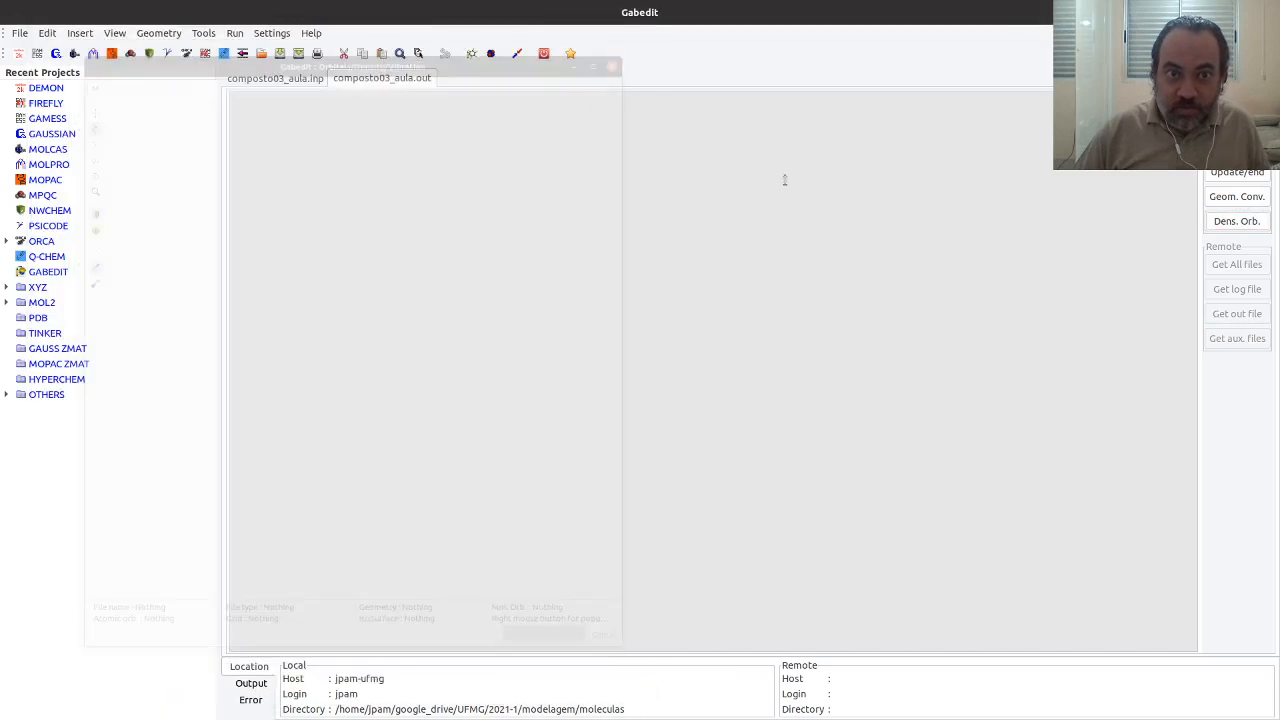
pyautogui.moveTo(3, 150)
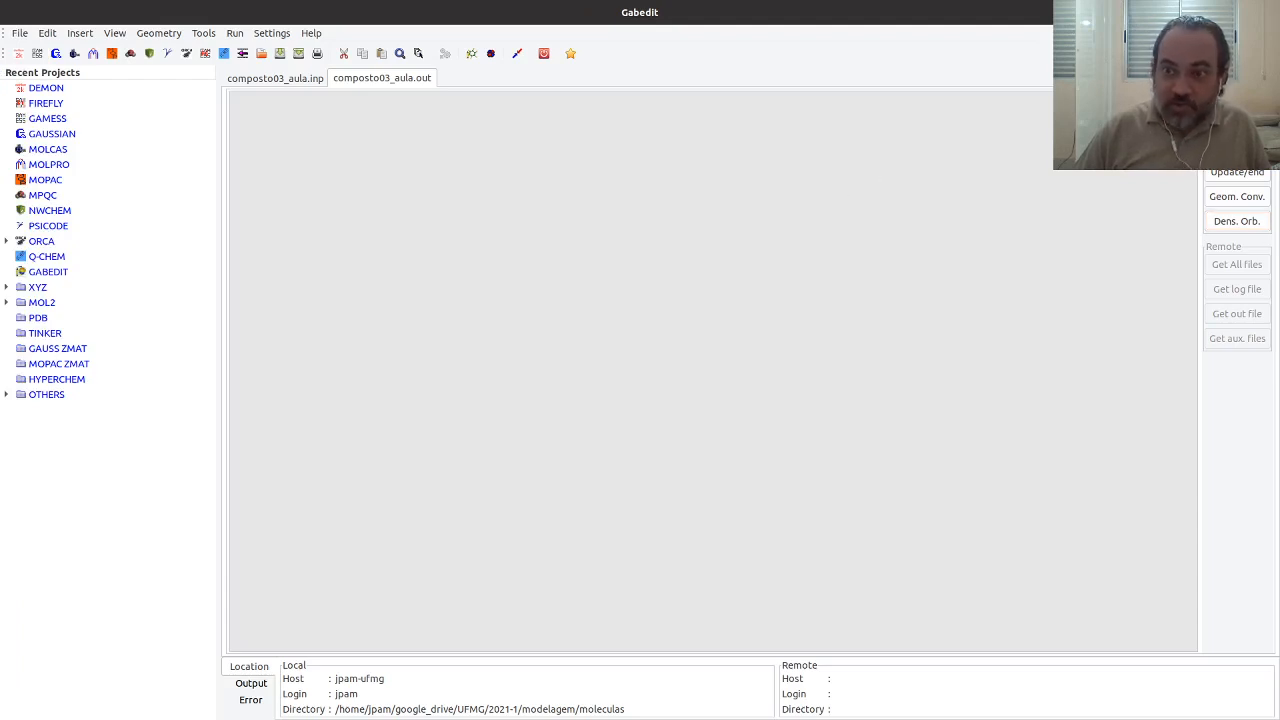
pyautogui.click(1229, 176)
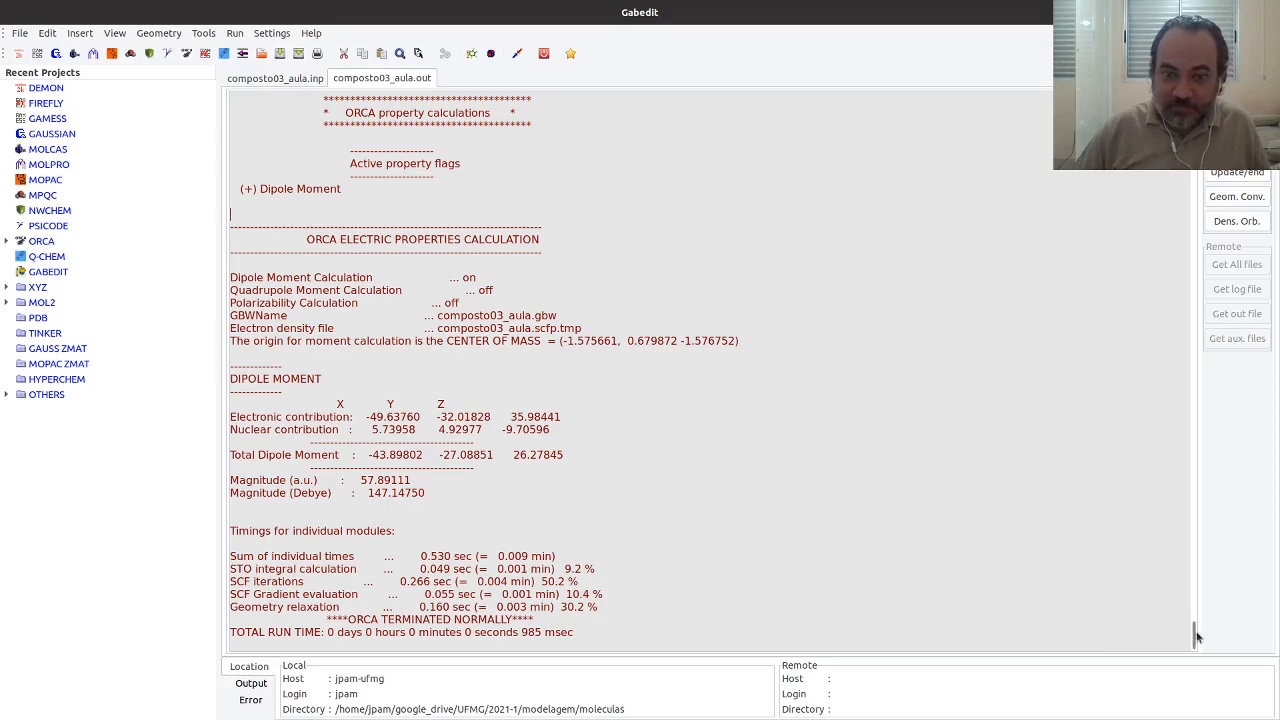
pyautogui.moveTo(1200, 602); pyautogui.dragTo(1250, 120)
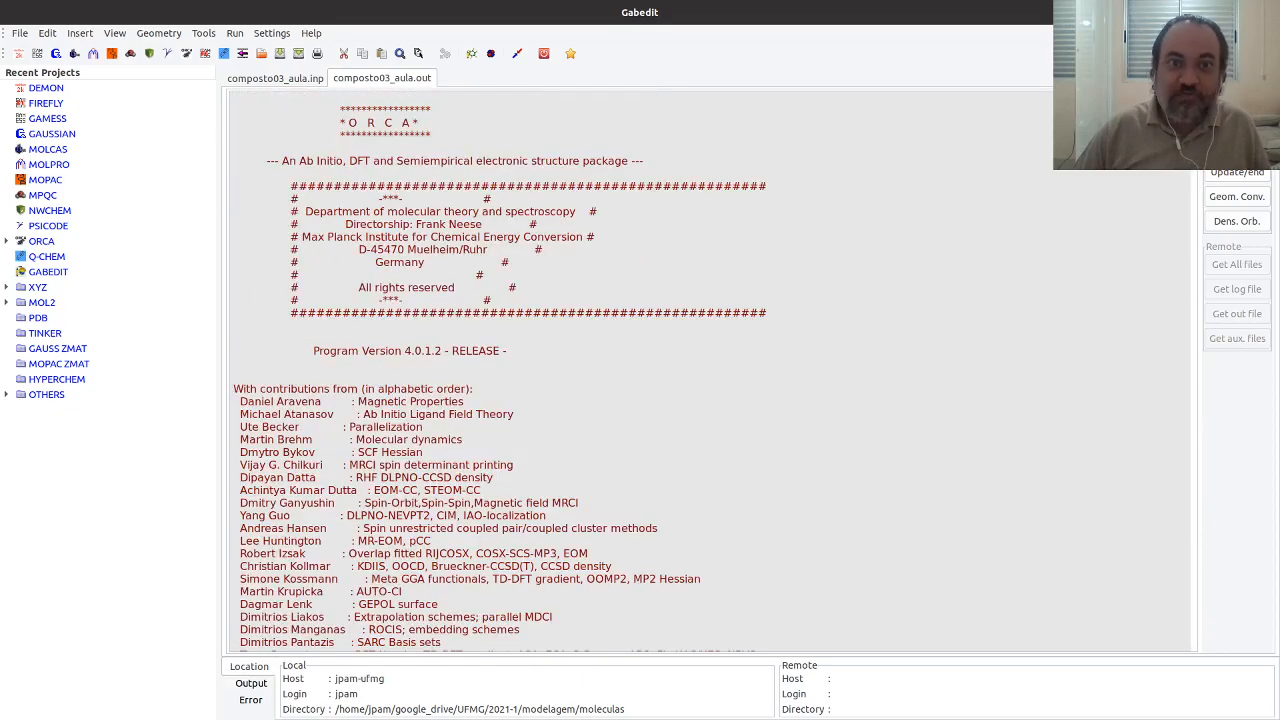
pyautogui.scroll(-5, 716, 310)
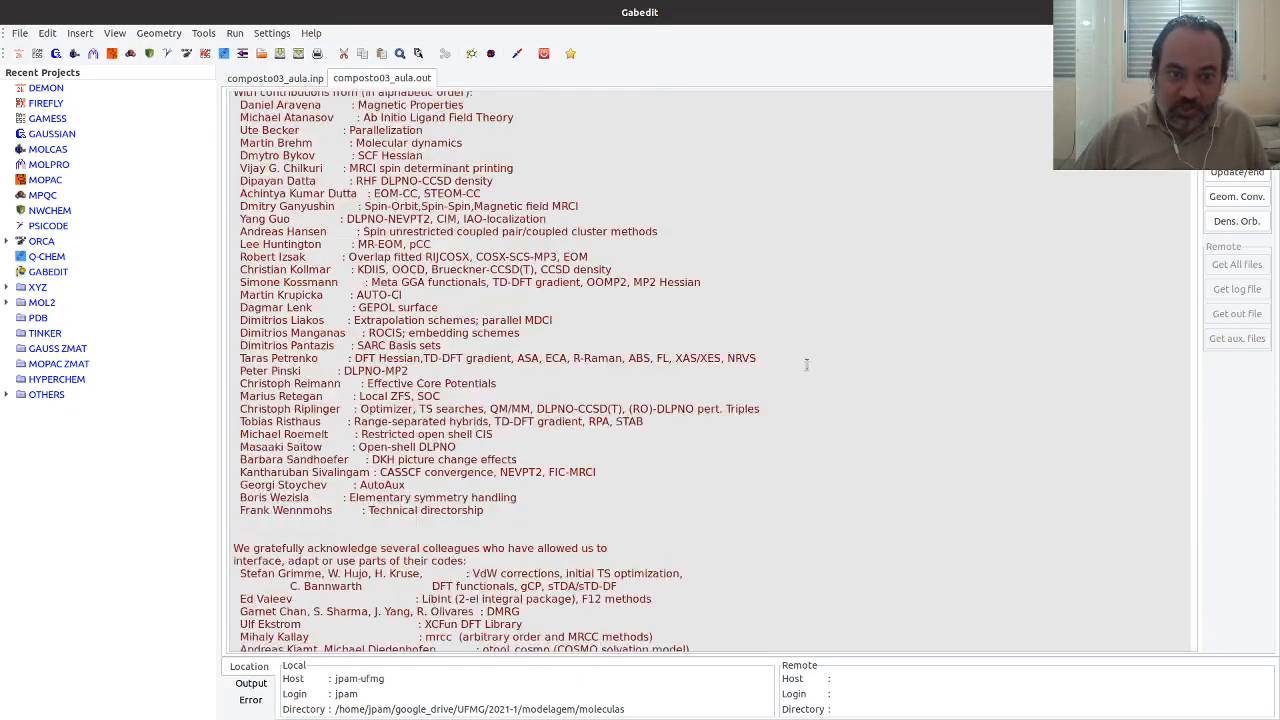
pyautogui.scroll(5, 810, 280)
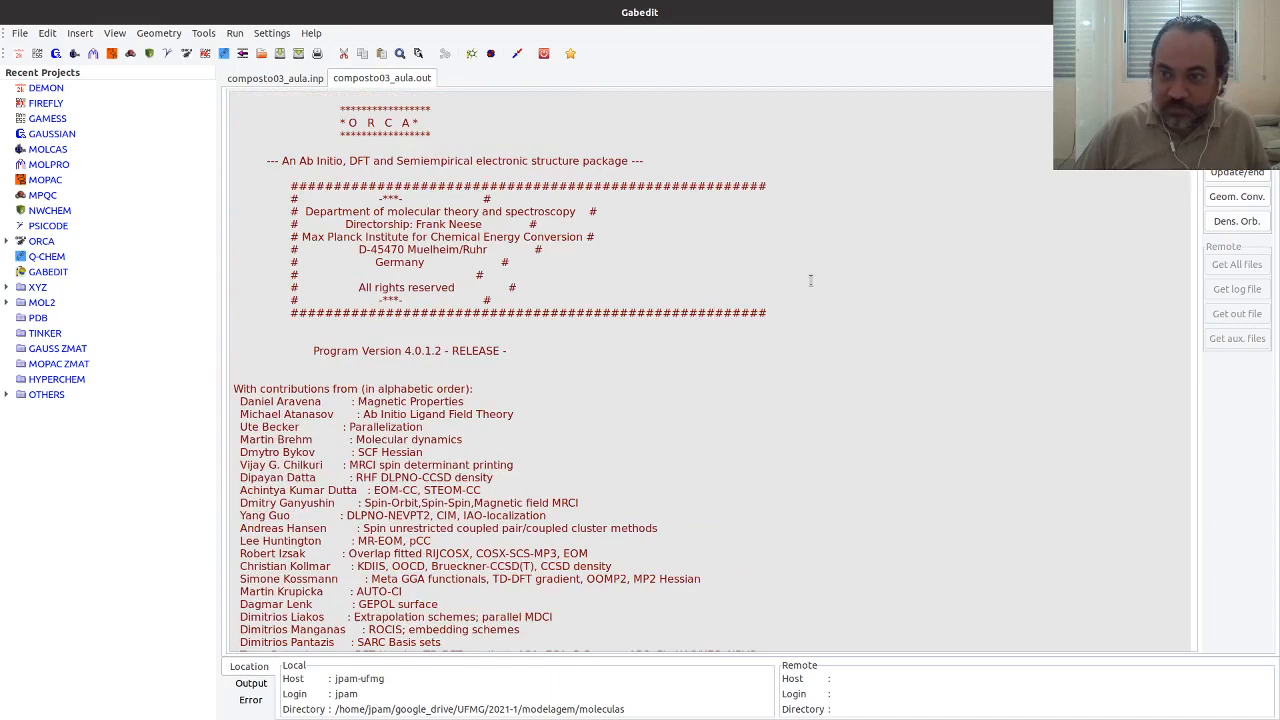
# Open the orbital and density viewer, read the geometry automatically from the recently used composto03.out, and rotate the molecule to inspect it.
pyautogui.click(1237, 221)
pyautogui.rightClick(387, 293)
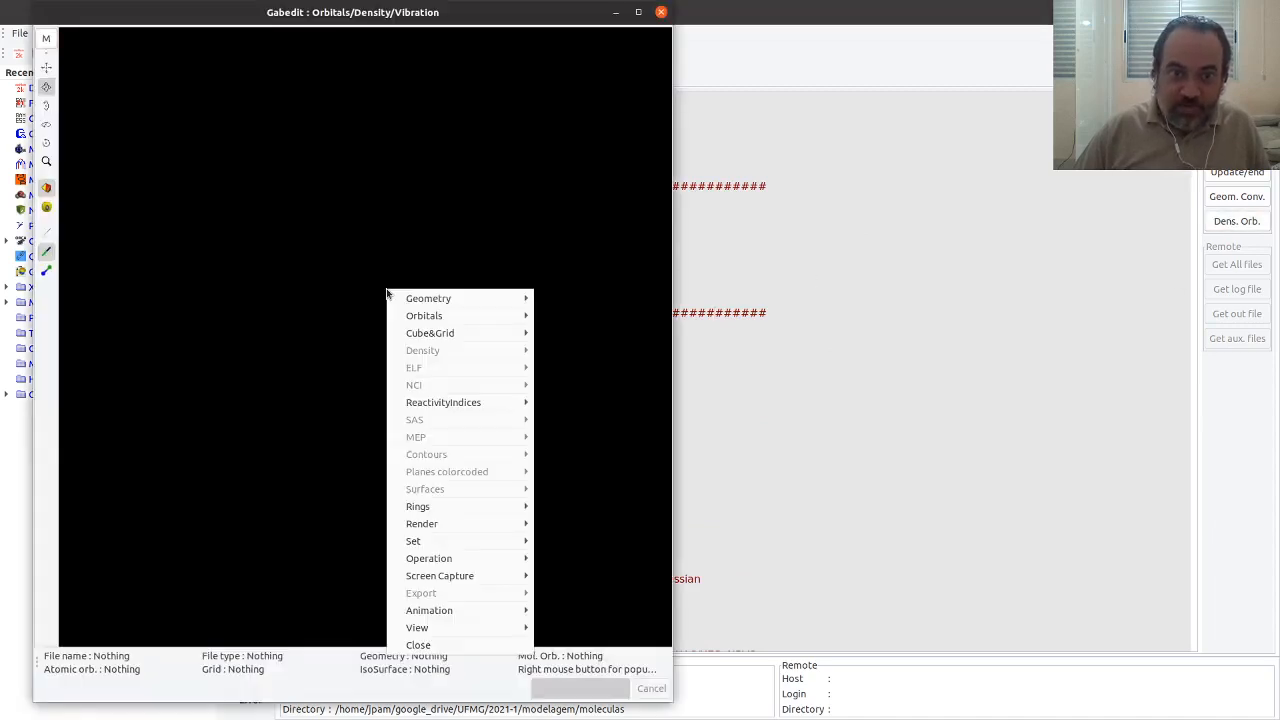
pyautogui.moveTo(431, 303)
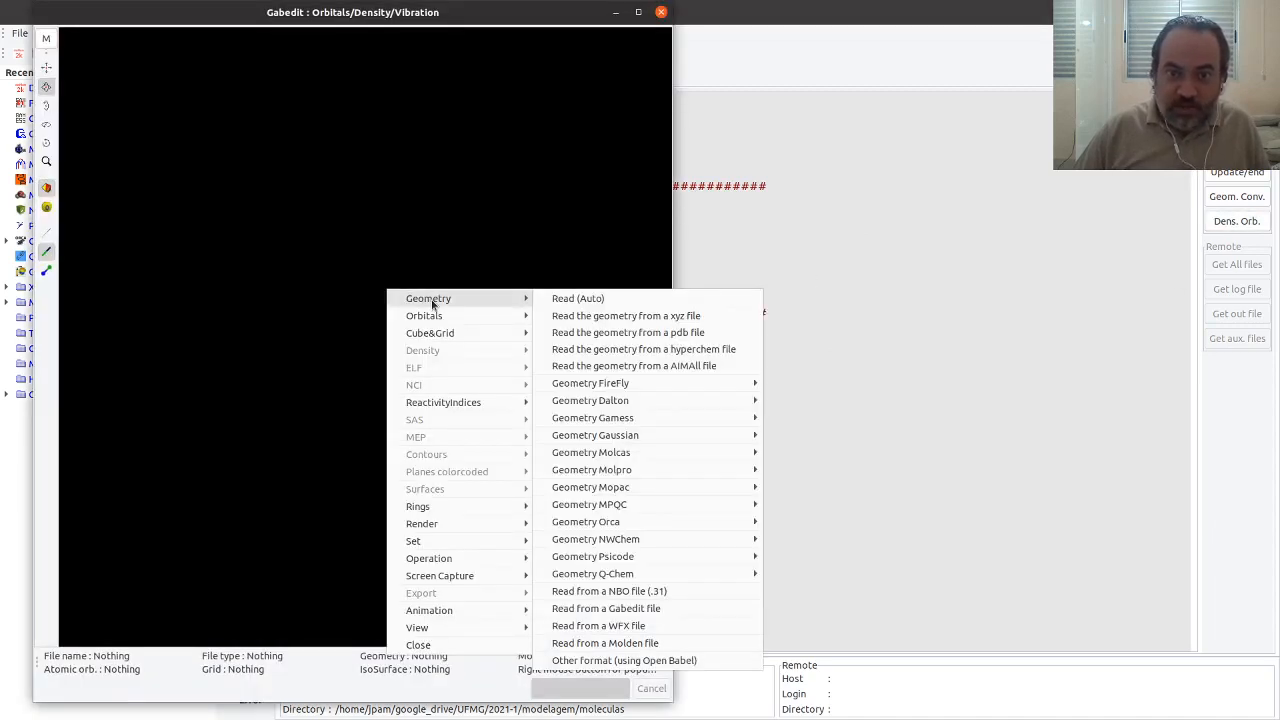
pyautogui.click(655, 304)
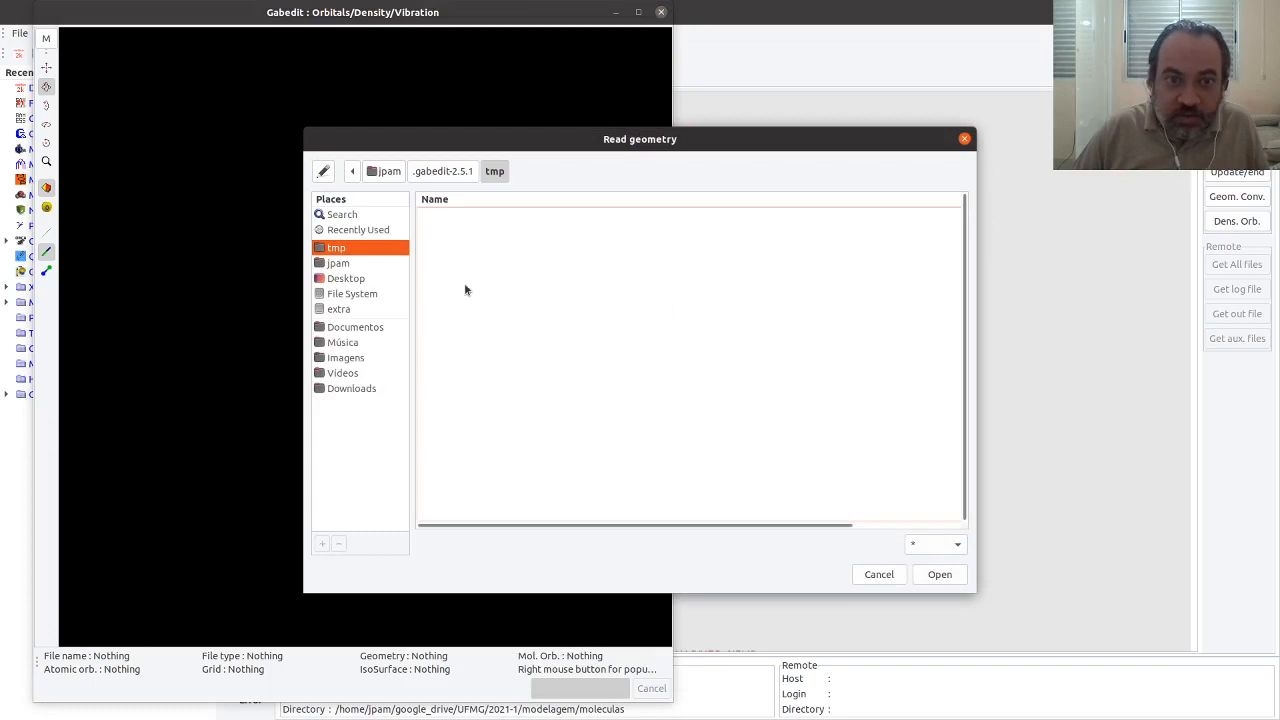
pyautogui.click(360, 230)
pyautogui.click(492, 324)
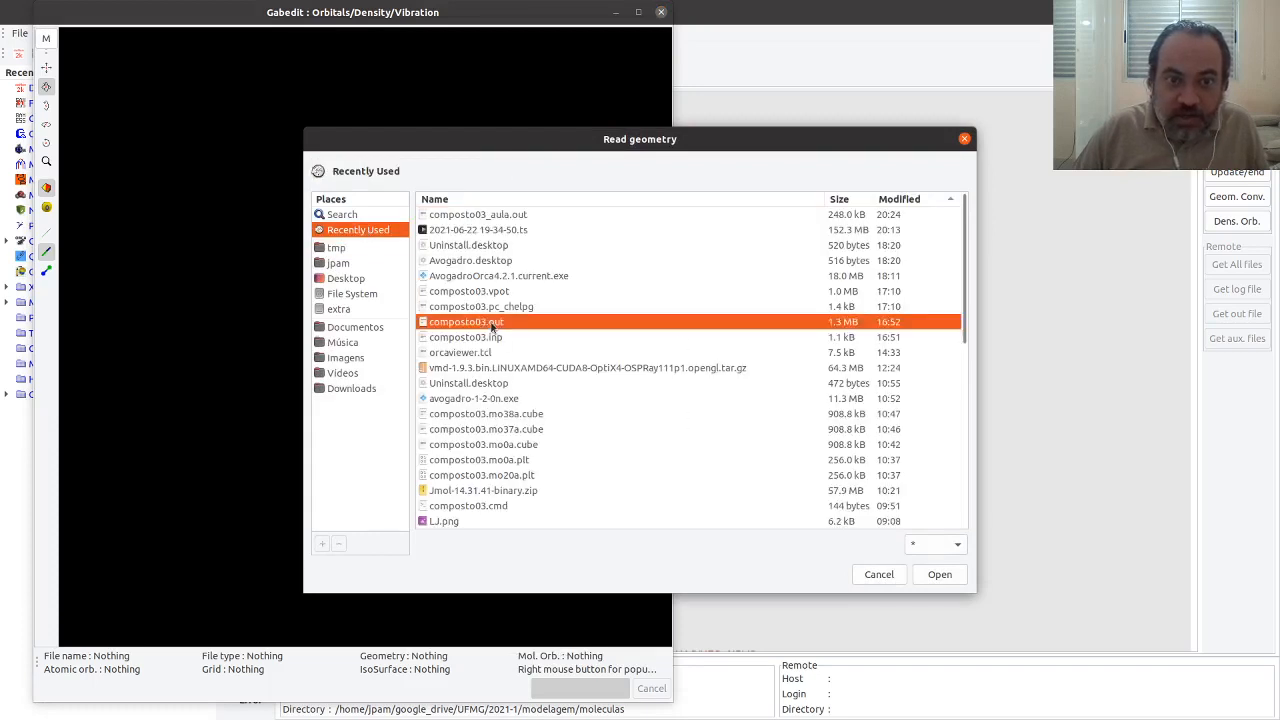
pyautogui.doubleClick(492, 324)
pyautogui.moveTo(480, 346); pyautogui.dragTo(408, 357)
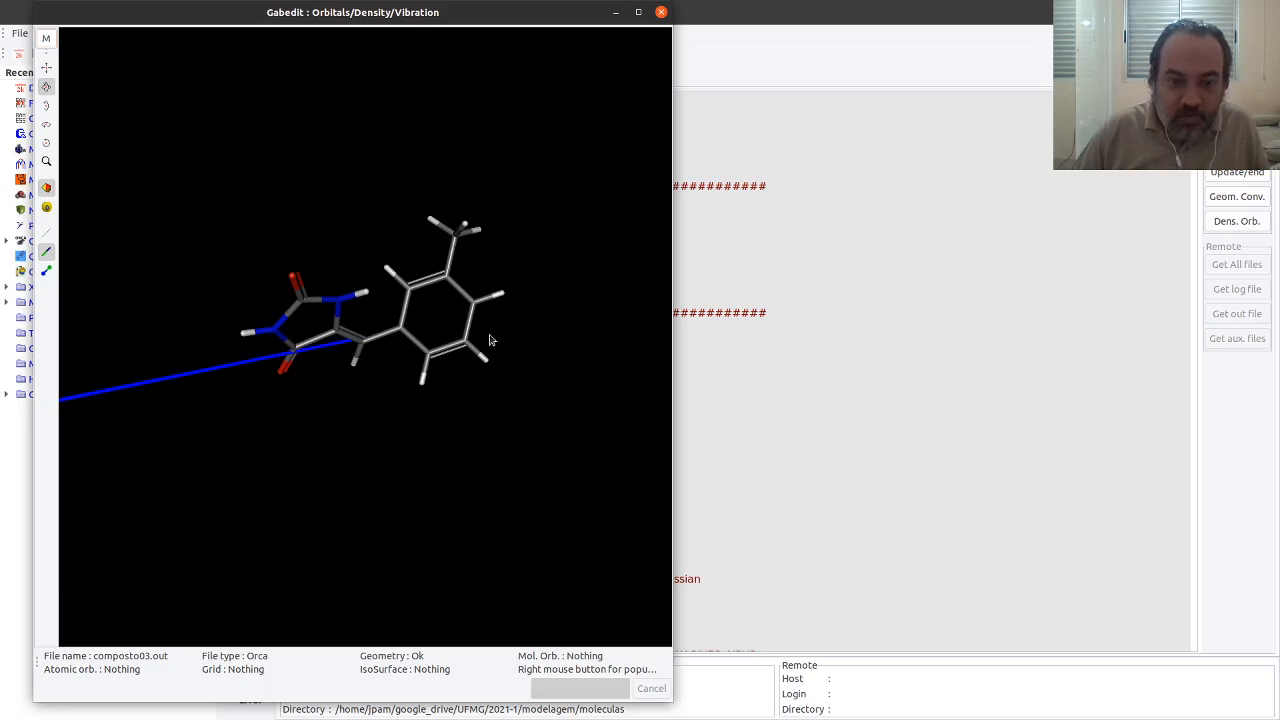
pyautogui.moveTo(471, 253); pyautogui.dragTo(486, 330)
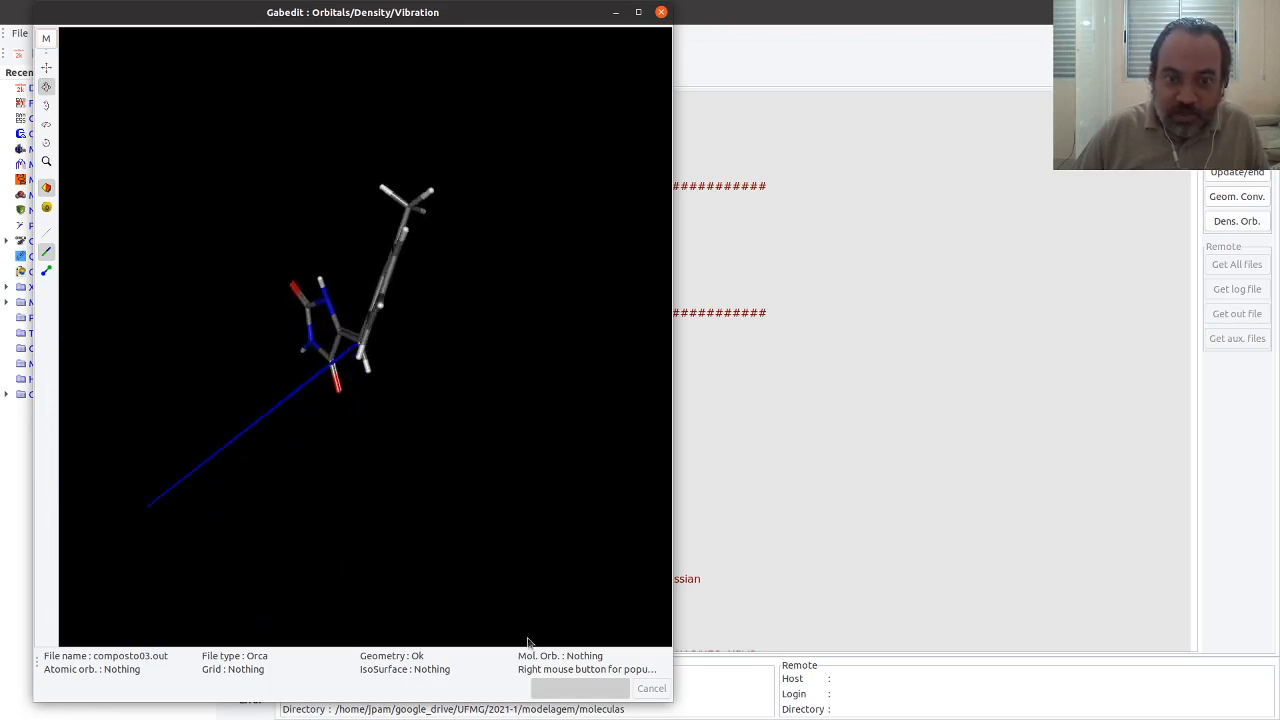
# Try to read the geometry and orbitals automatically from composto03_aula.out in the moleculas folder, and close the viewer.
pyautogui.rightClick(570, 359)
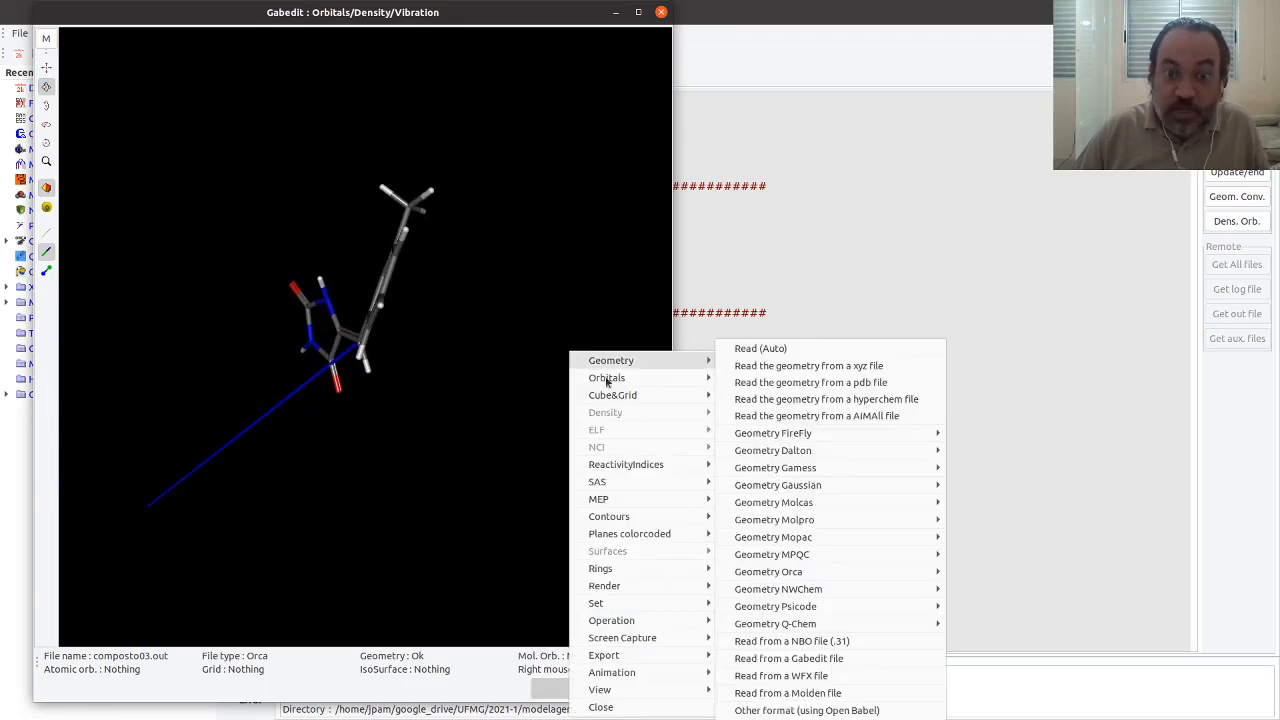
pyautogui.moveTo(606, 380)
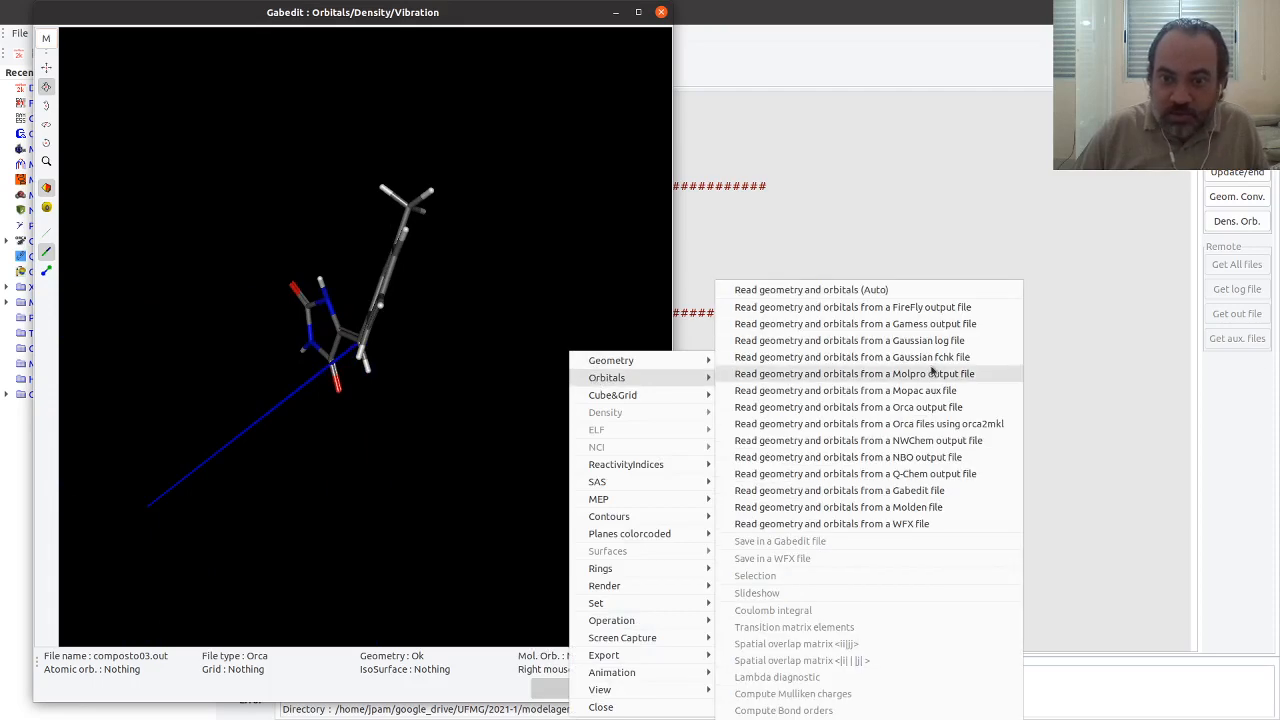
pyautogui.click(831, 289)
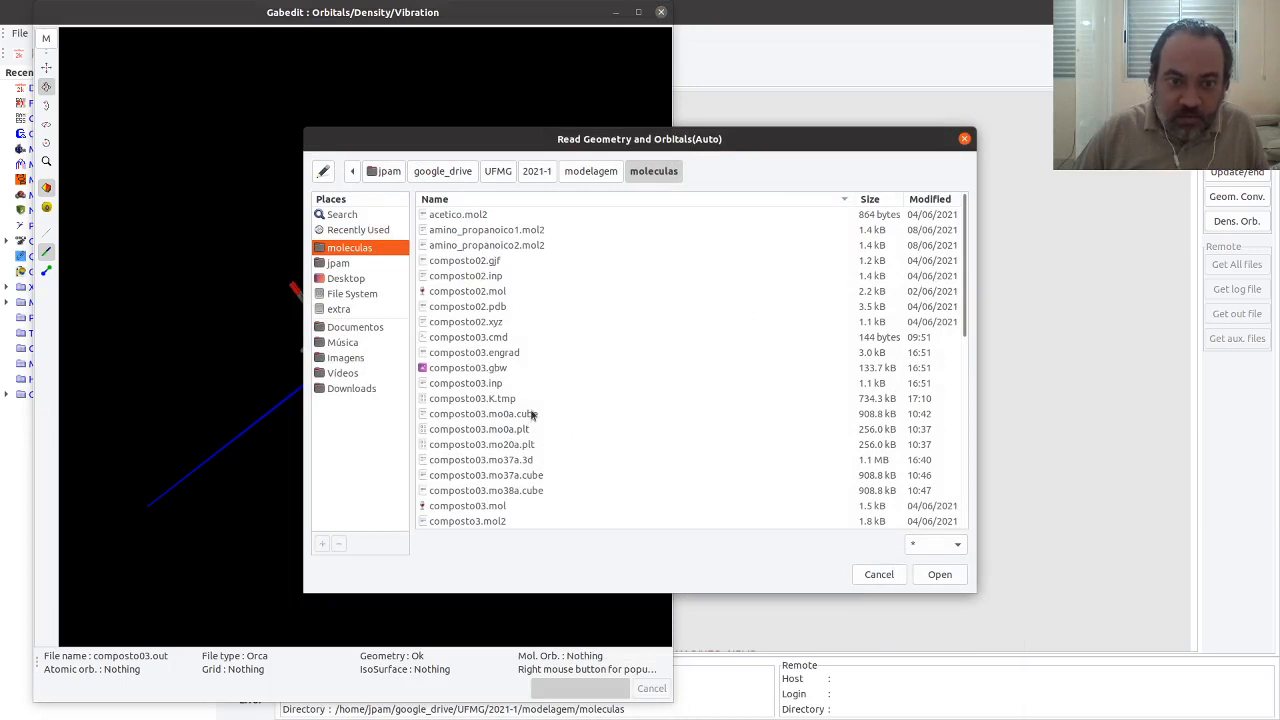
pyautogui.scroll(-4, 535, 416)
pyautogui.scroll(4, 548, 395)
pyautogui.scroll(-5, 565, 387)
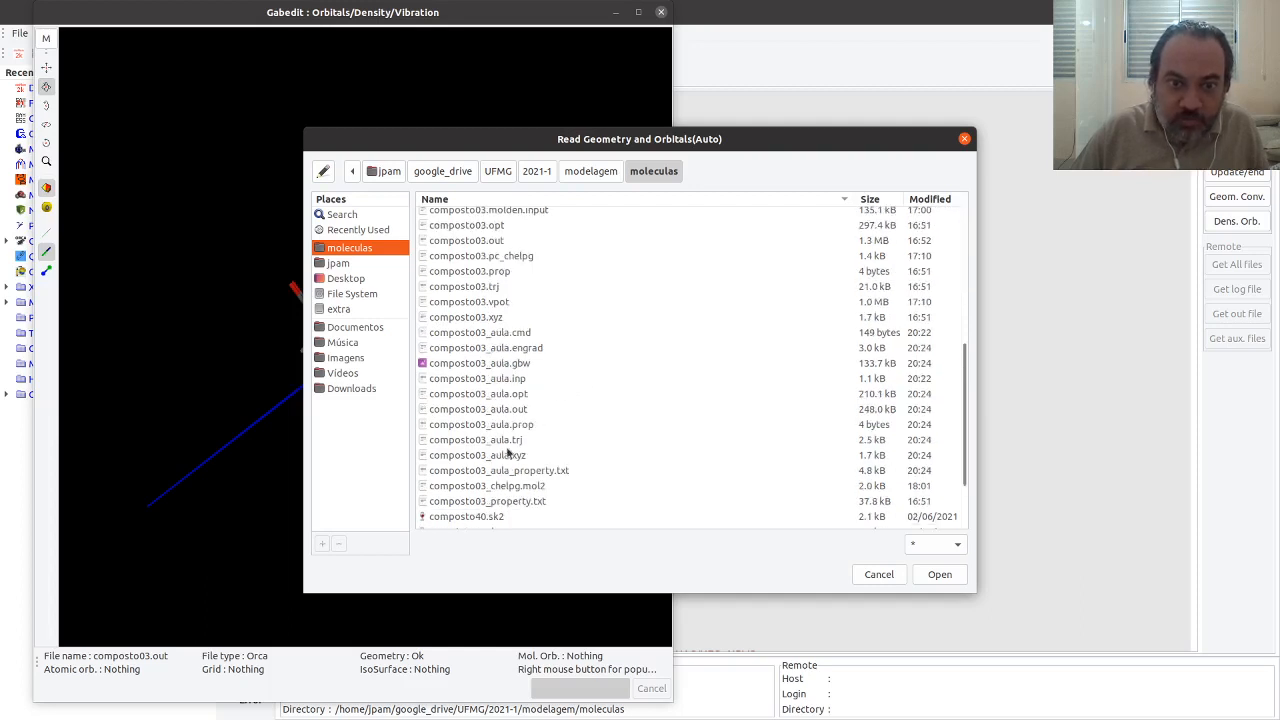
pyautogui.doubleClick(510, 412)
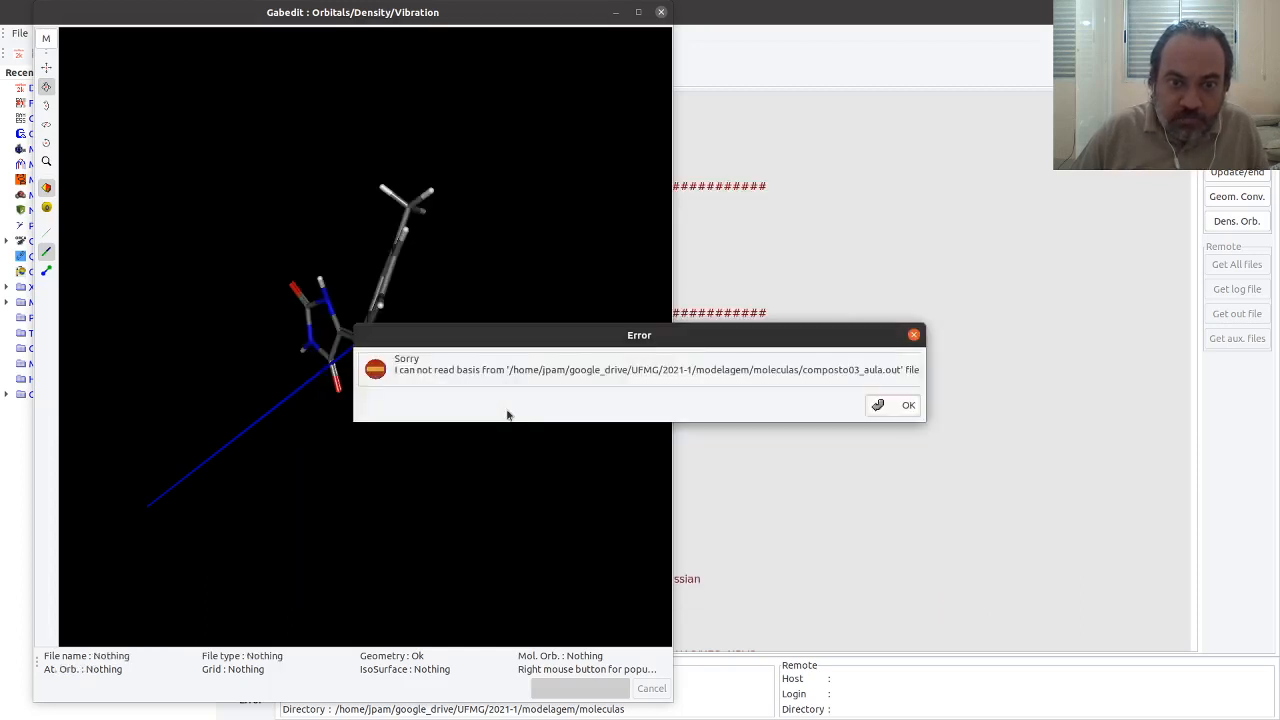
pyautogui.click(893, 405)
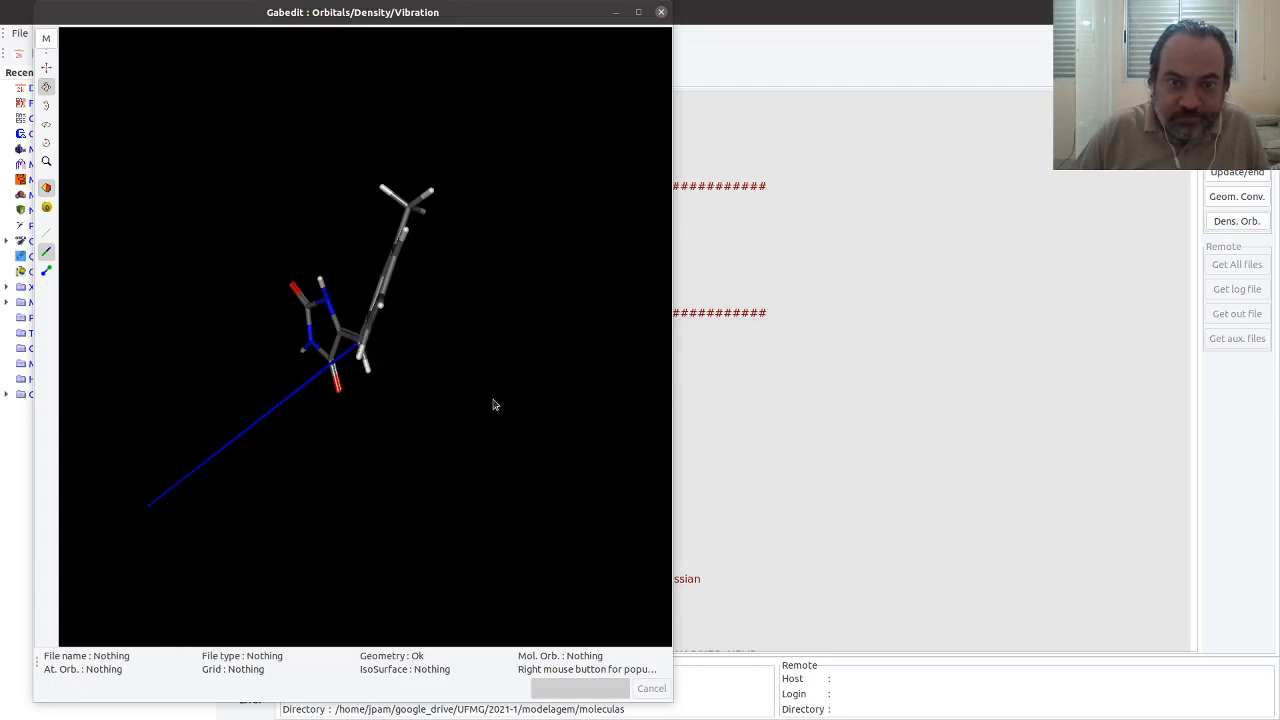
pyautogui.moveTo(492, 405); pyautogui.dragTo(484, 373)
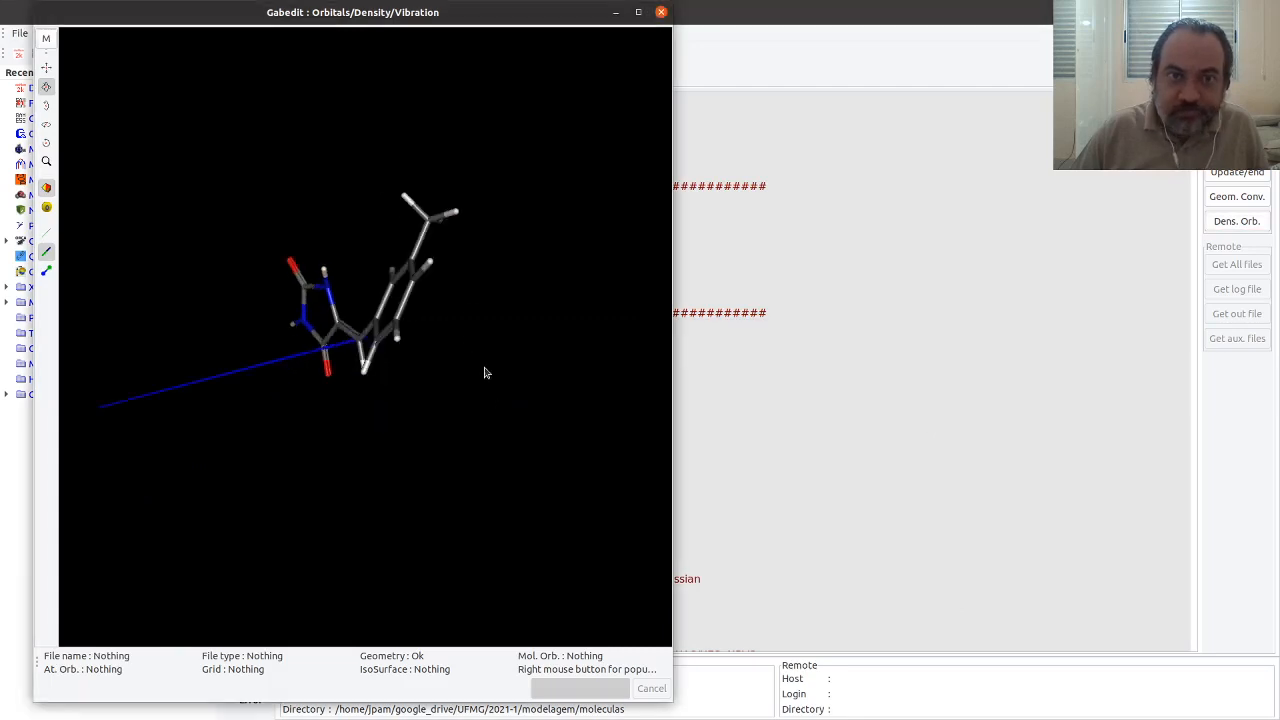
pyautogui.click(661, 13)
# Switch to the terminal and recall the earlier orca_plot command from the command history.
pyautogui.moveTo(3, 247)
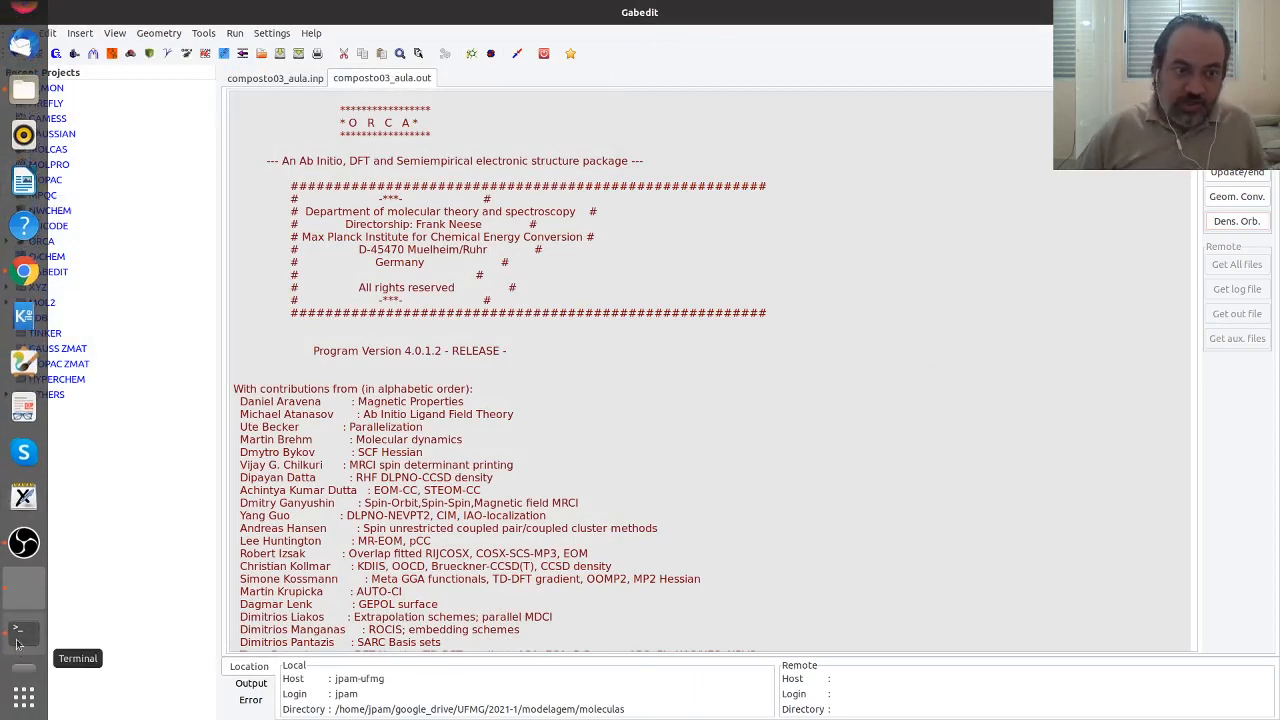
pyautogui.click(18, 643)
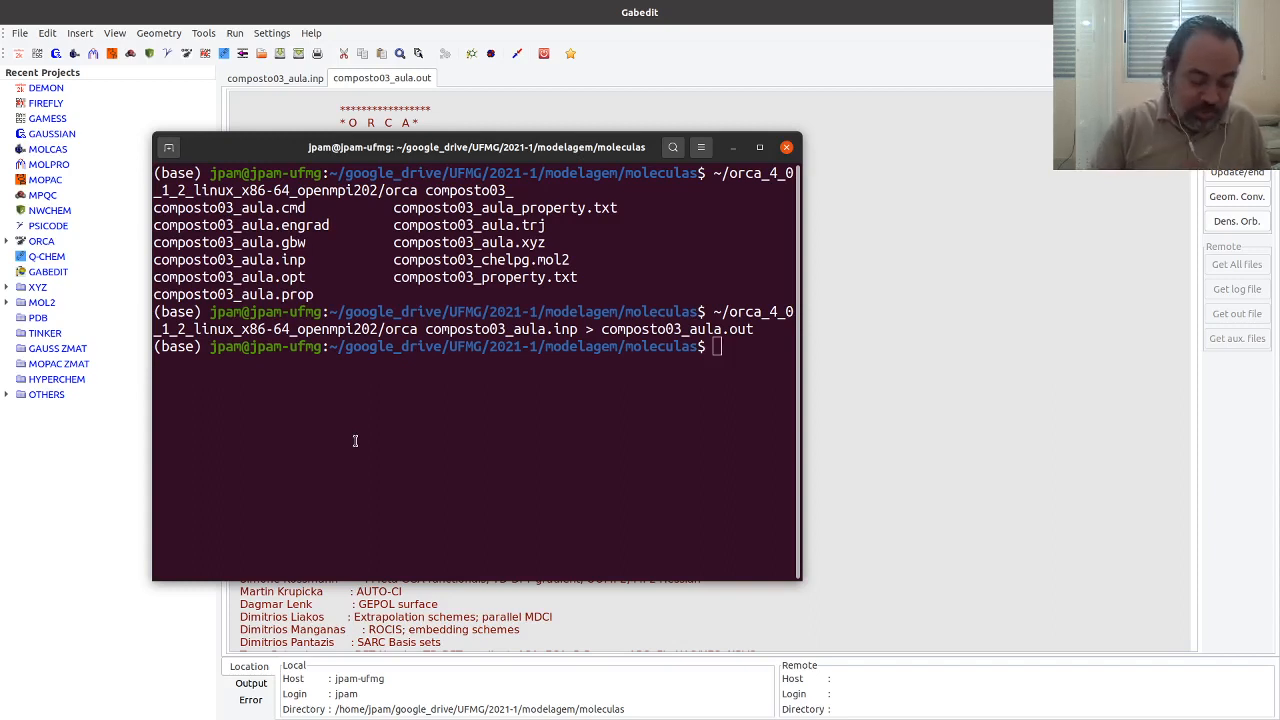
pyautogui.hotkey('ctrl', 'r')
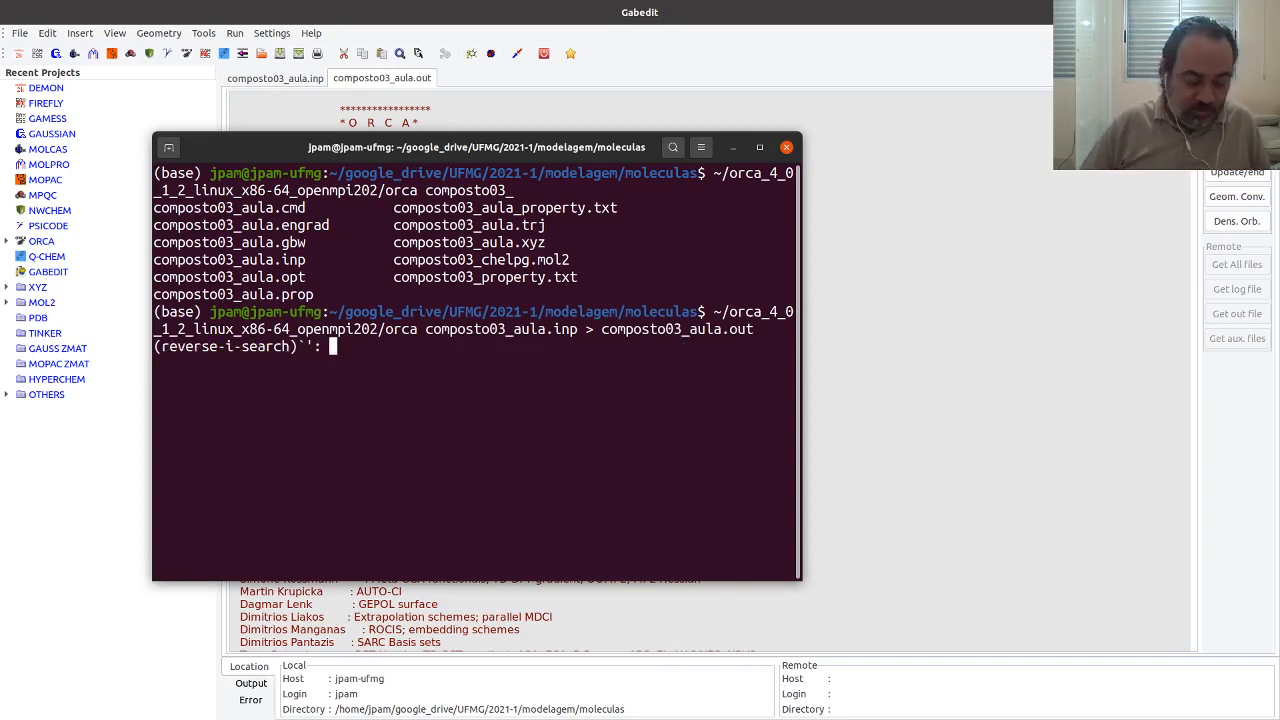
pyautogui.write('orca')
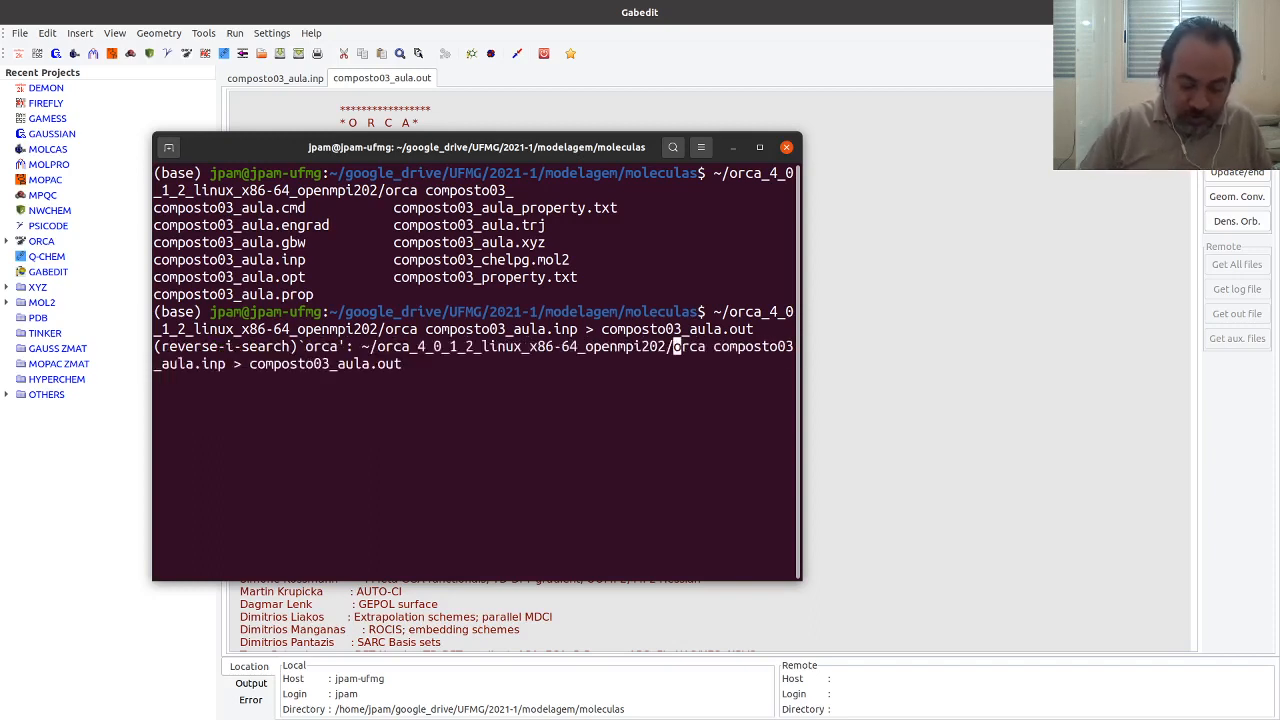
pyautogui.write('_or')
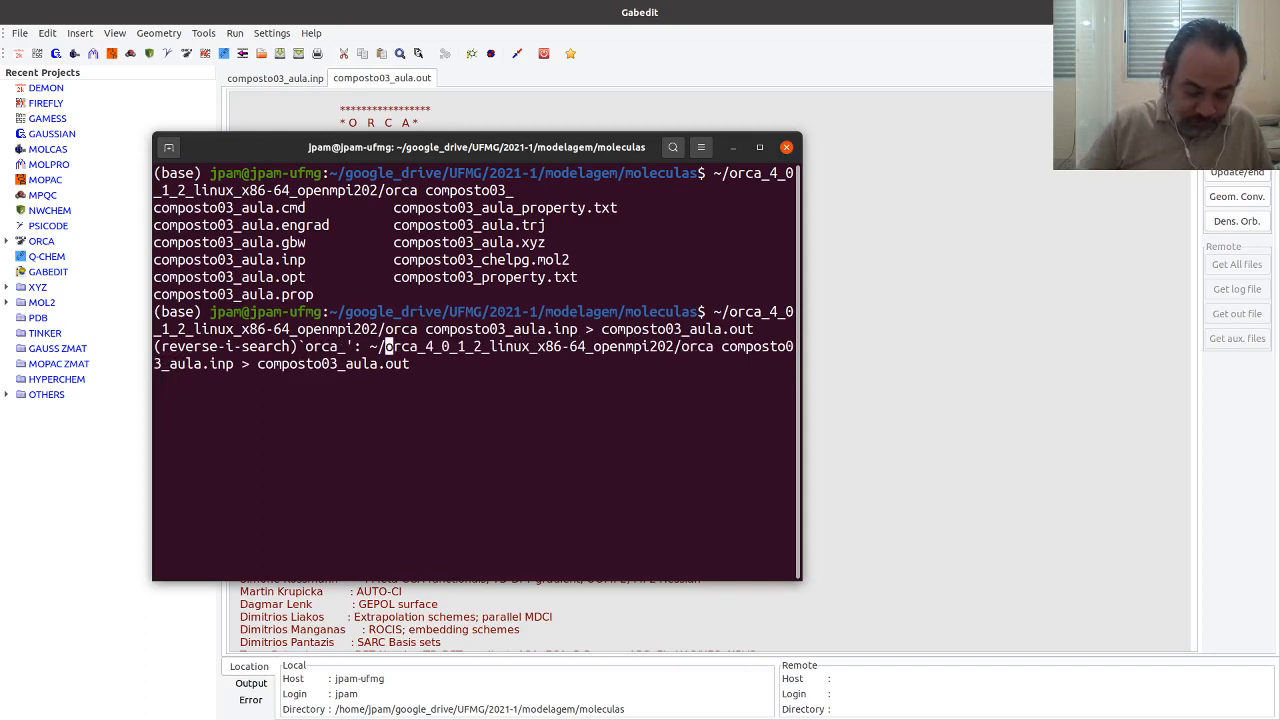
pyautogui.press('BackSpace')
pyautogui.press('BackSpace')
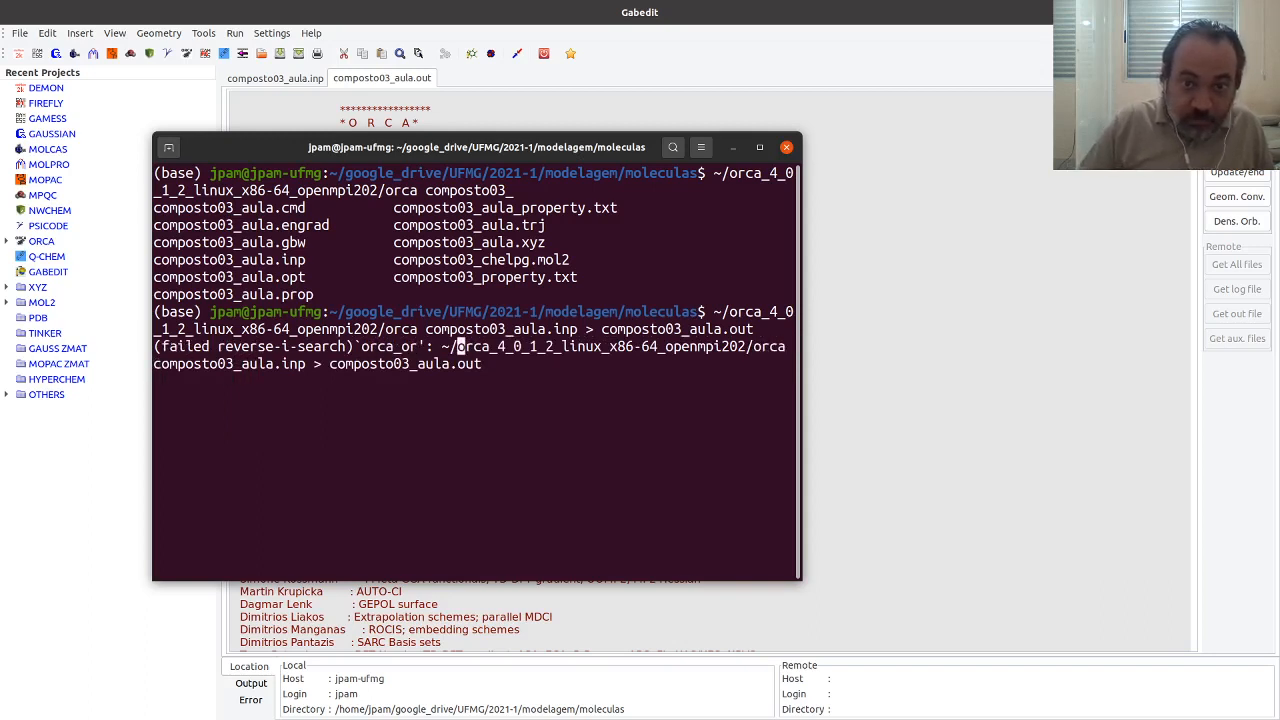
pyautogui.write('plot')
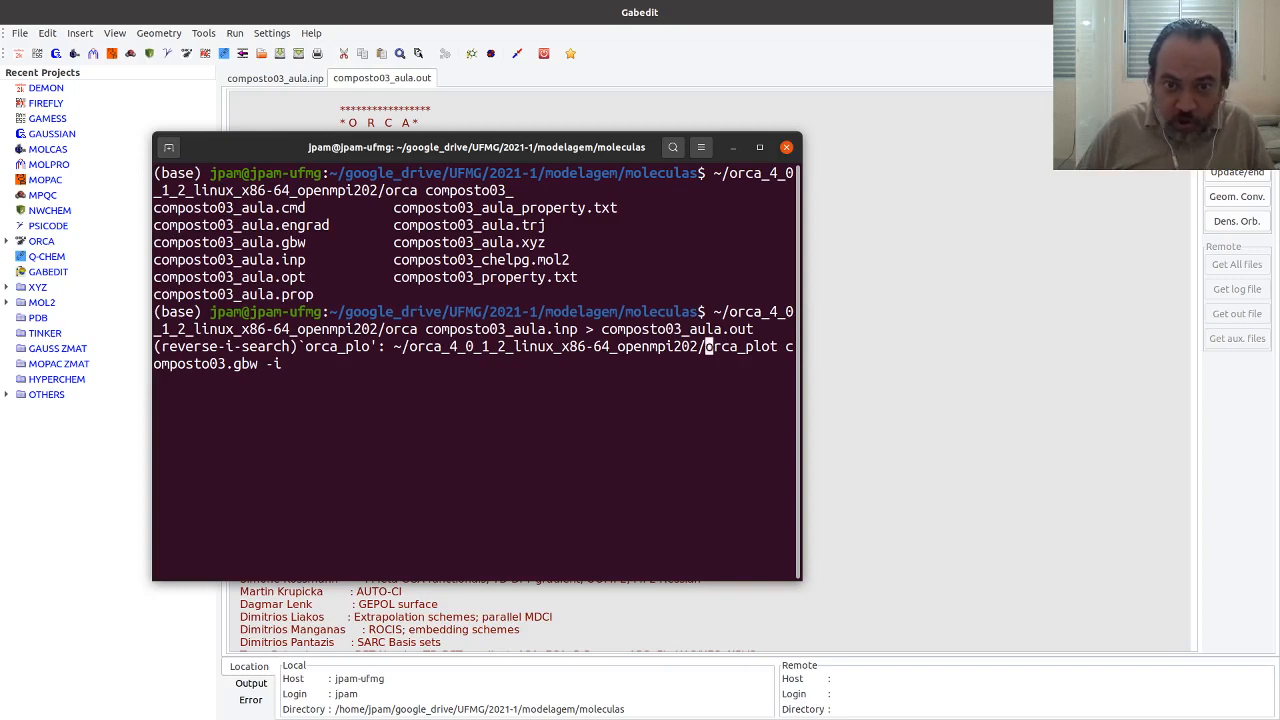
pyautogui.press('Escape')
# Change the recalled command's input file to composto03_aula.gbw, keep the -i option, and run orca_plot.
pyautogui.press('Right')
pyautogui.press('Right')
pyautogui.press('Right')
pyautogui.press('Right')
pyautogui.press('Right')
pyautogui.press('Right')
pyautogui.press('Right')
pyautogui.press('Right')
pyautogui.press('Right')
pyautogui.press('Right')
pyautogui.press('Right')
pyautogui.press('Right')
pyautogui.press('Right')
pyautogui.press('Right')
pyautogui.press('Right')
pyautogui.press('Right')
pyautogui.press('Right')
pyautogui.press('Right')
pyautogui.press('Right')
pyautogui.press('Right')
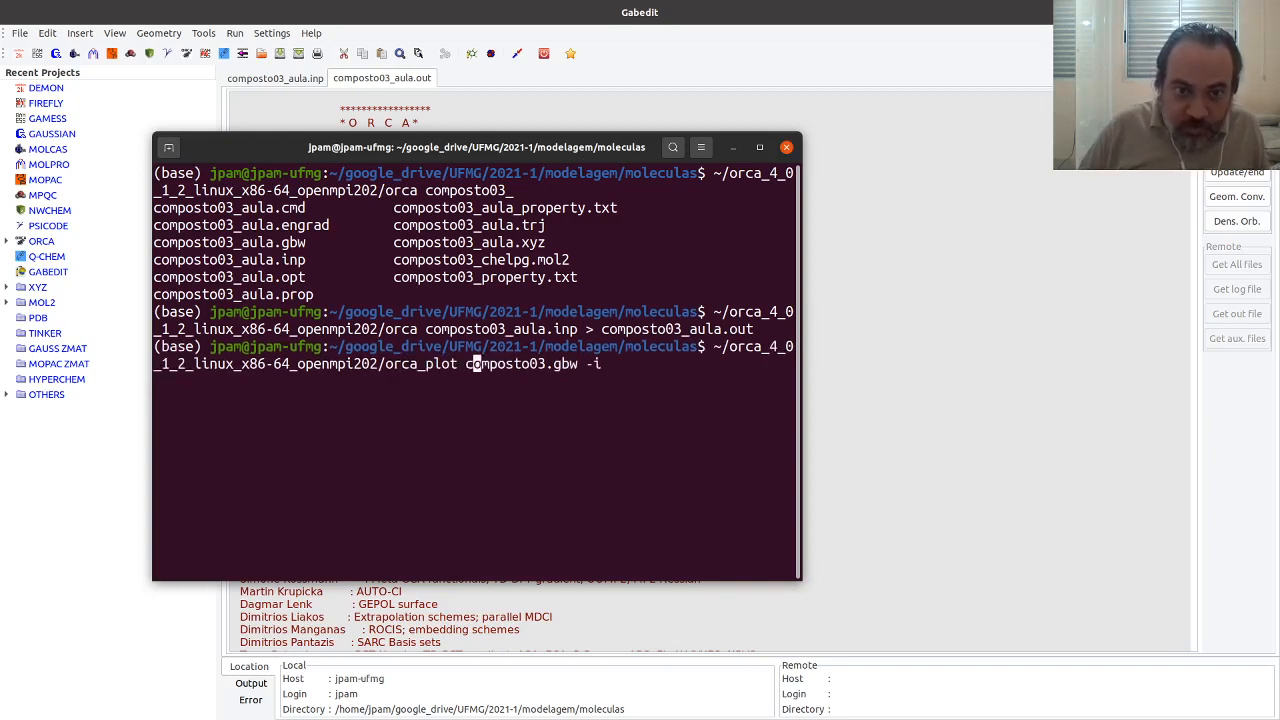
pyautogui.press('BackSpace')
pyautogui.press('BackSpace')
pyautogui.press('BackSpace')
pyautogui.press('BackSpace')
pyautogui.press('BackSpace')
pyautogui.press('BackSpace')
pyautogui.press('BackSpace')
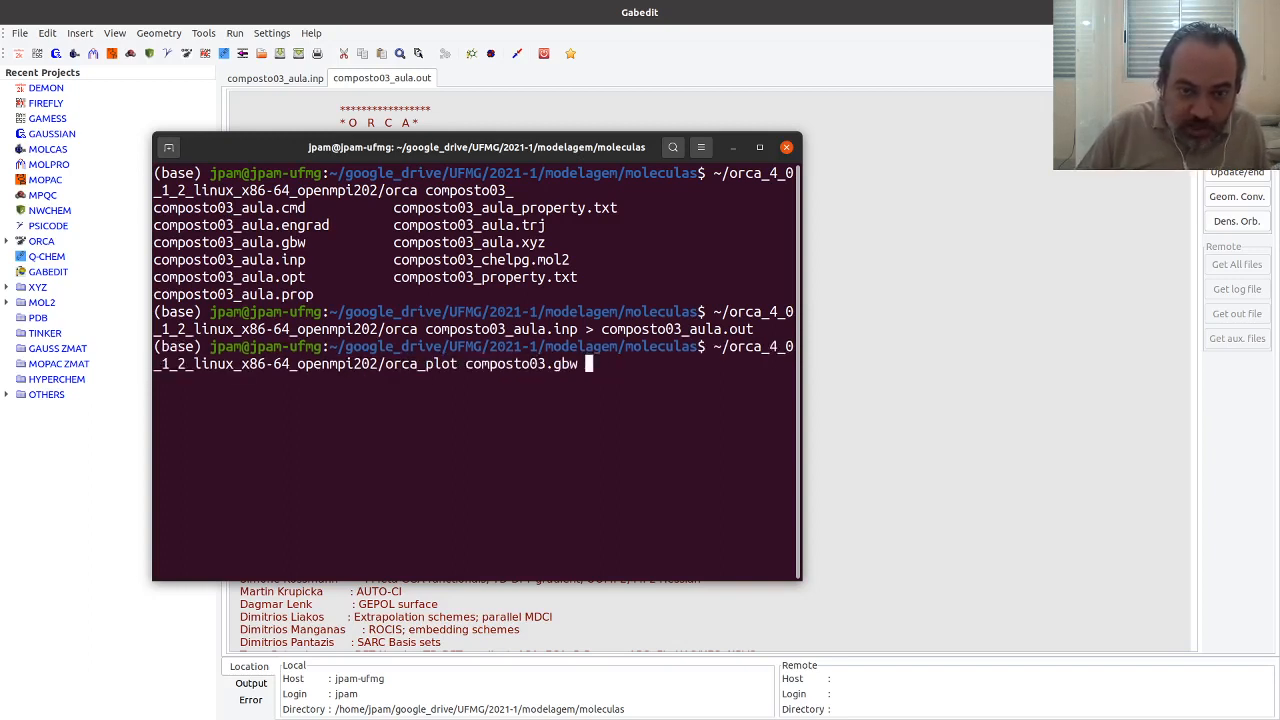
pyautogui.write('_')
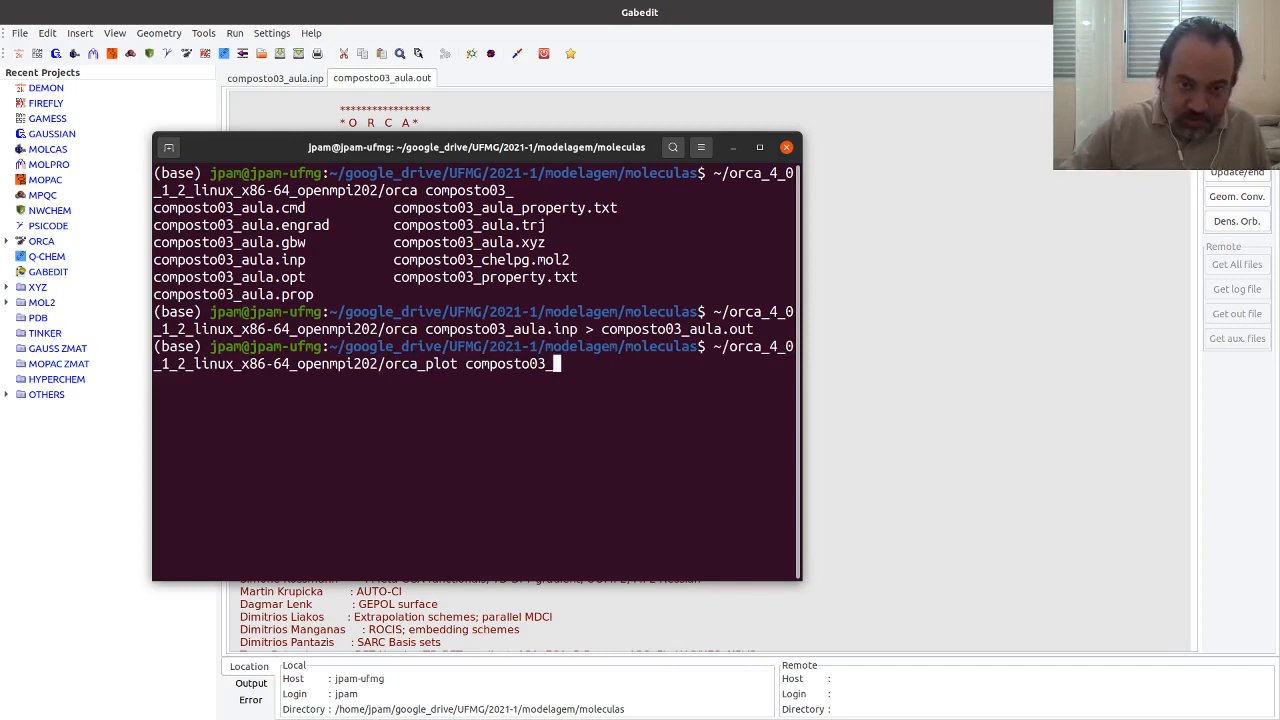
pyautogui.write('aula')
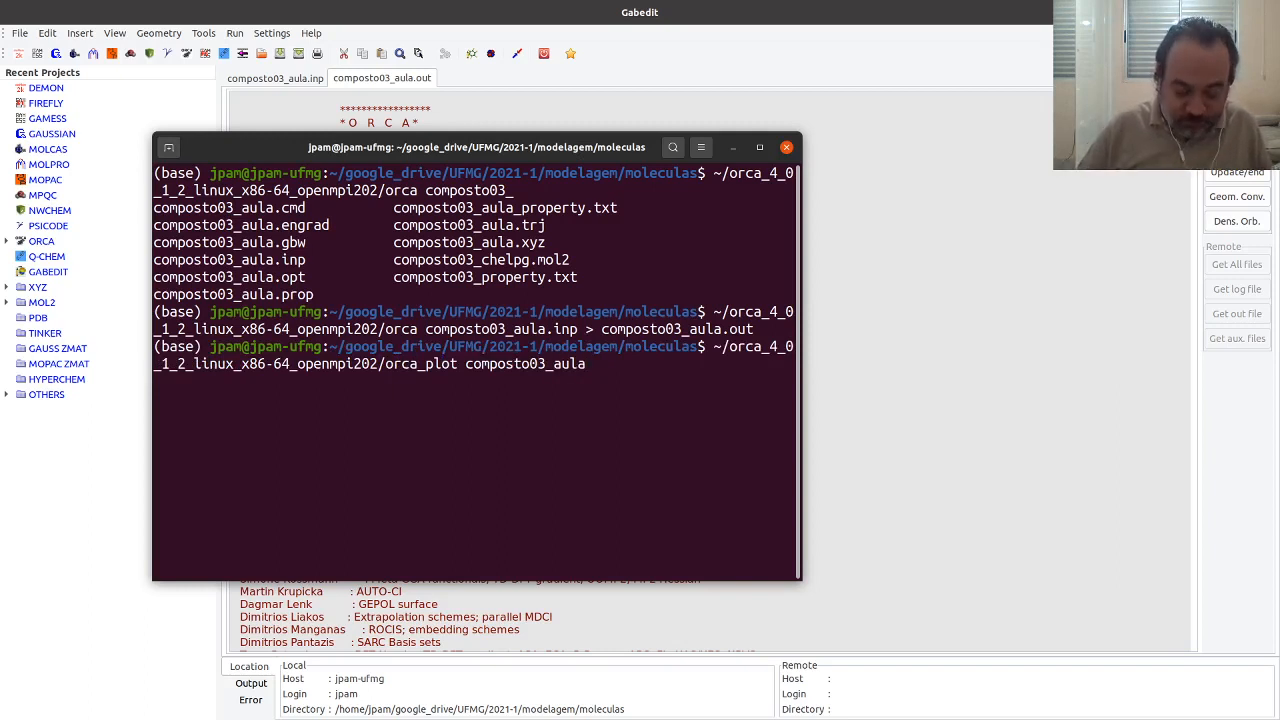
pyautogui.write('.gbw ')
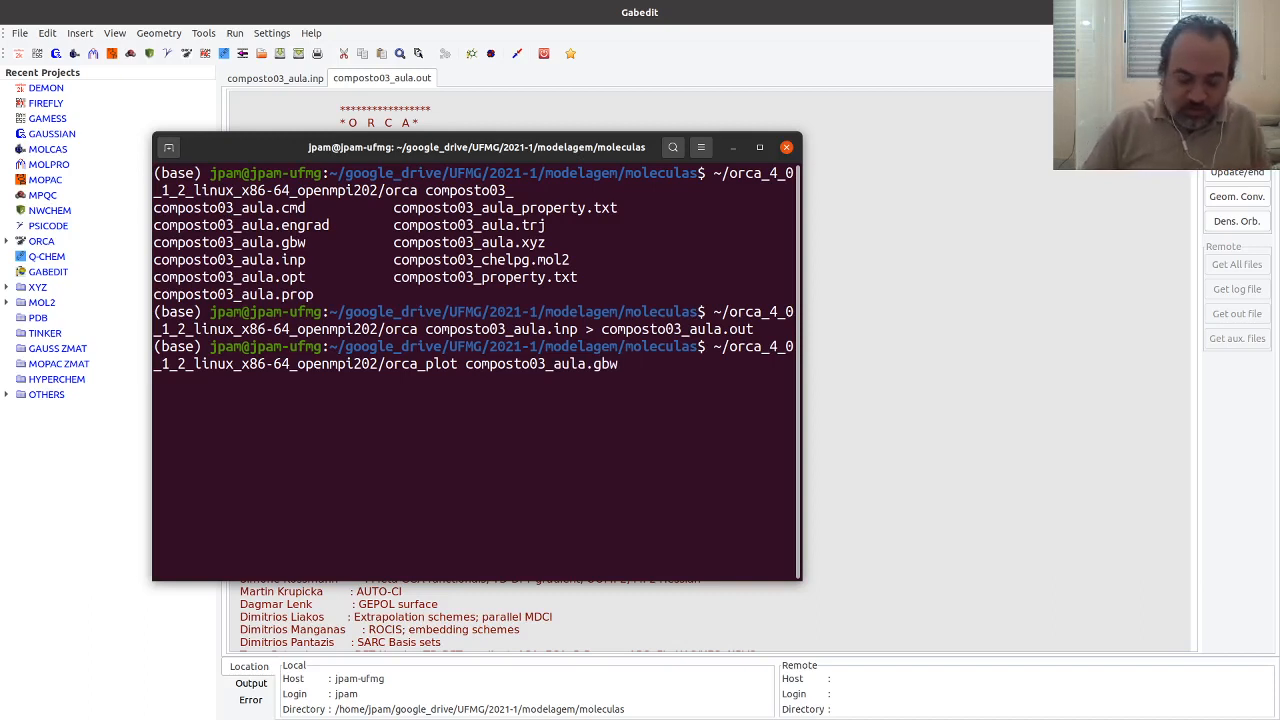
pyautogui.write('-i')
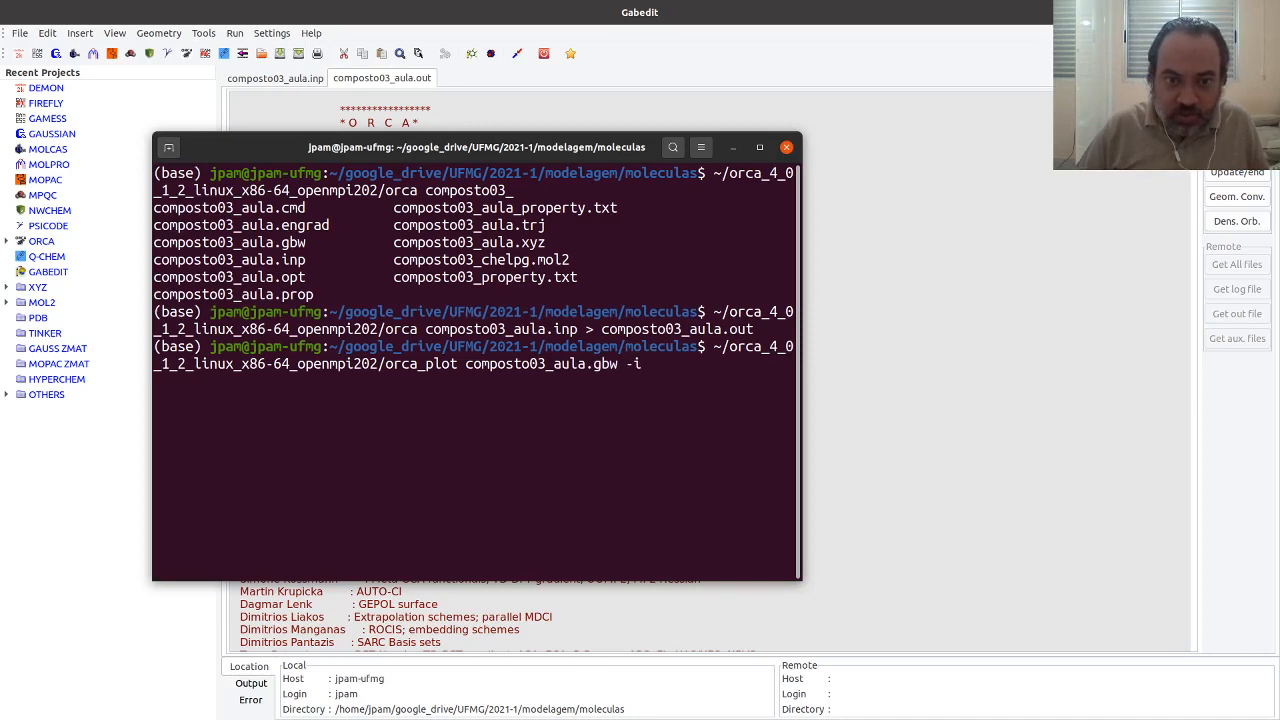
pyautogui.press('Return')
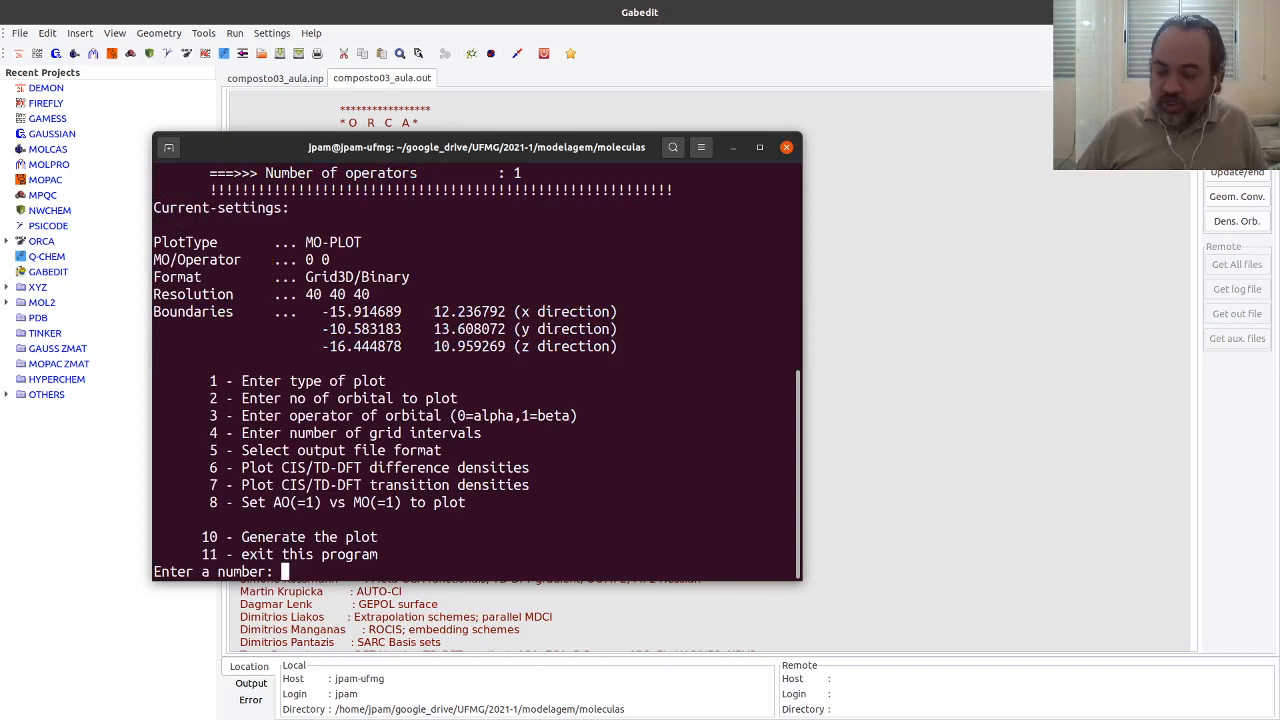
# Set the plot type to molecular orbitals in orca_plot and open the entry for the orbital number.
pyautogui.write('1')
pyautogui.press('Return')
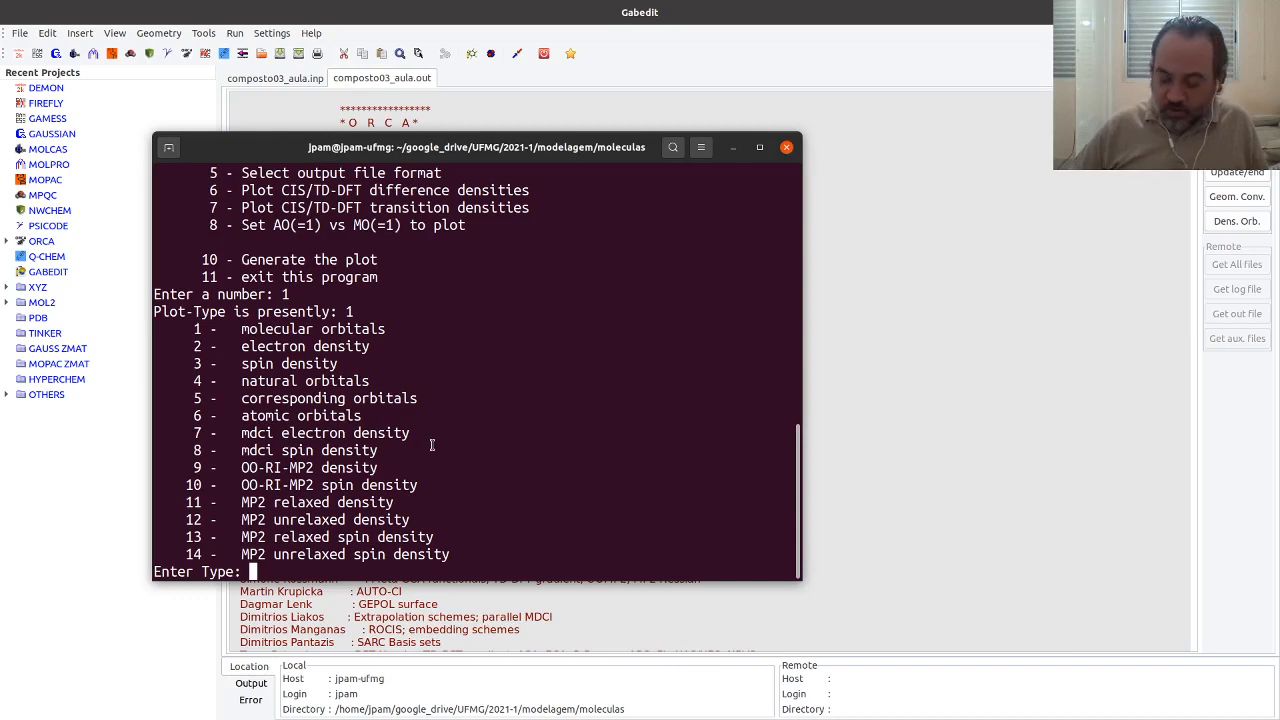
pyautogui.write('1')
pyautogui.press('Return')
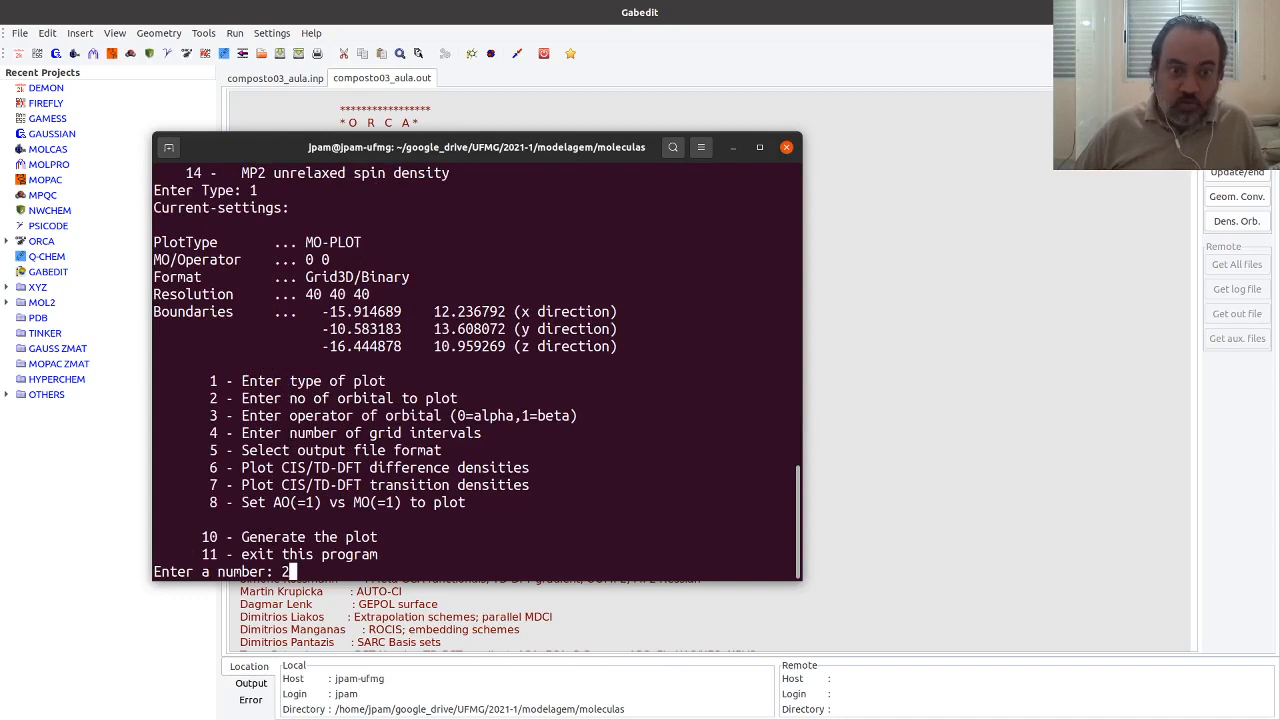
pyautogui.write('2')
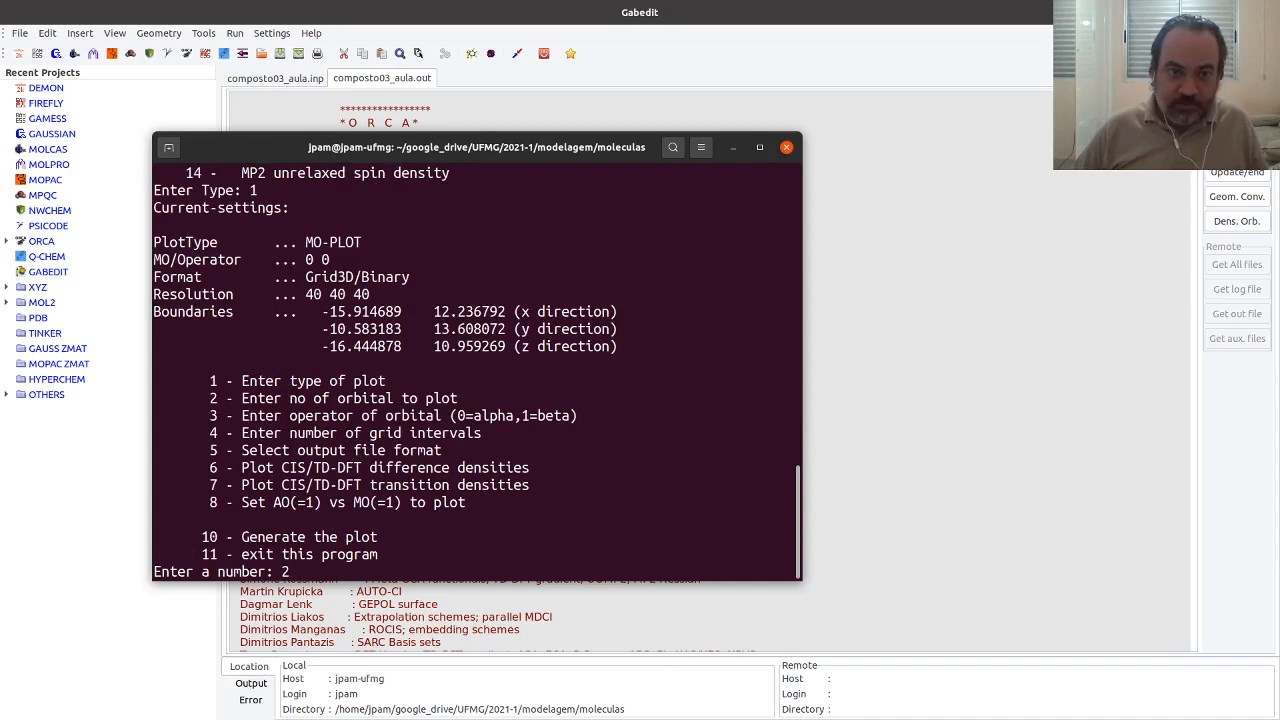
pyautogui.press('Return')
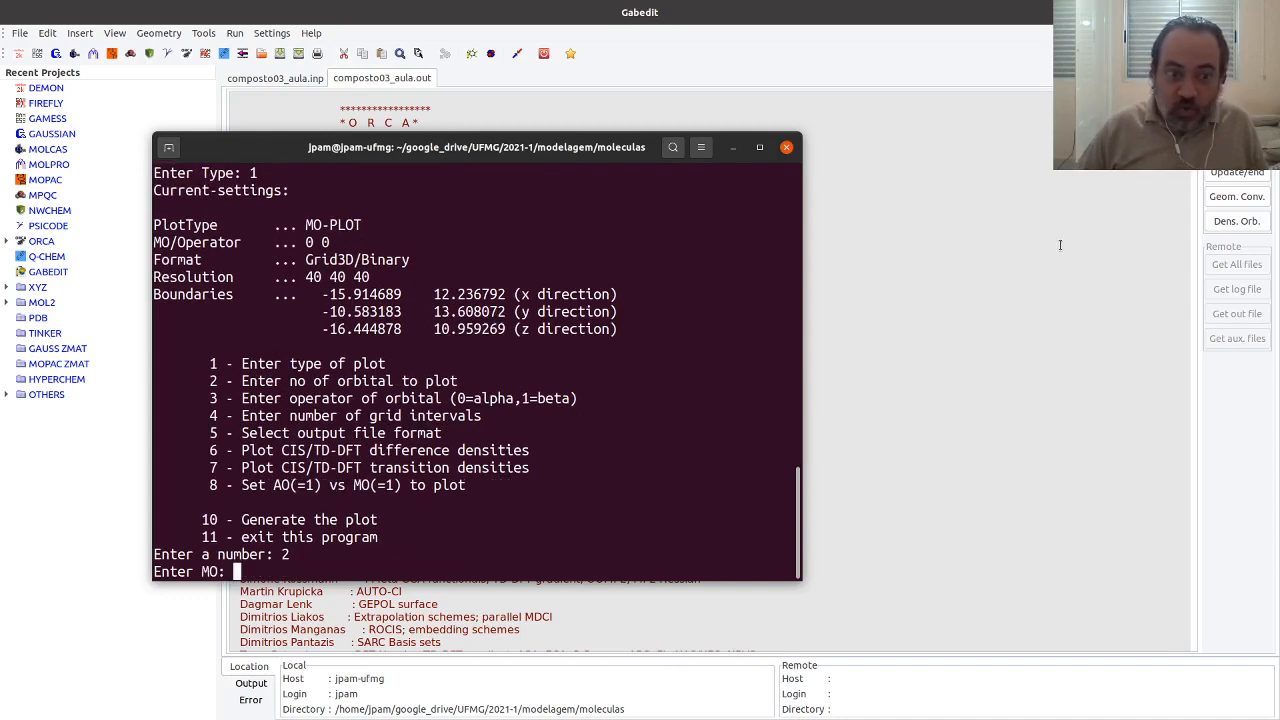
# Switch to Gabedit and examine the orbital energies table in composto03_aula.out to identify the highest occupied orbital.
pyautogui.click(1091, 244)
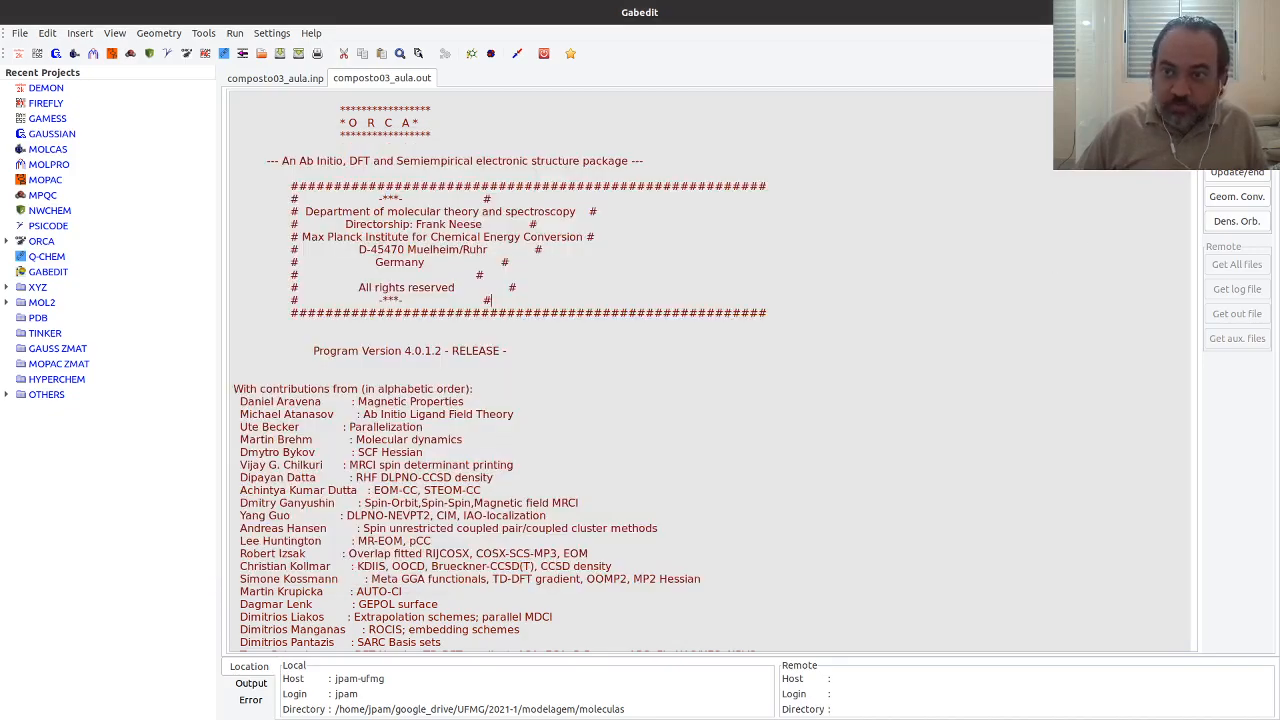
pyautogui.moveTo(1194, 108); pyautogui.dragTo(1123, 487)
pyautogui.scroll(5, 563, 277)
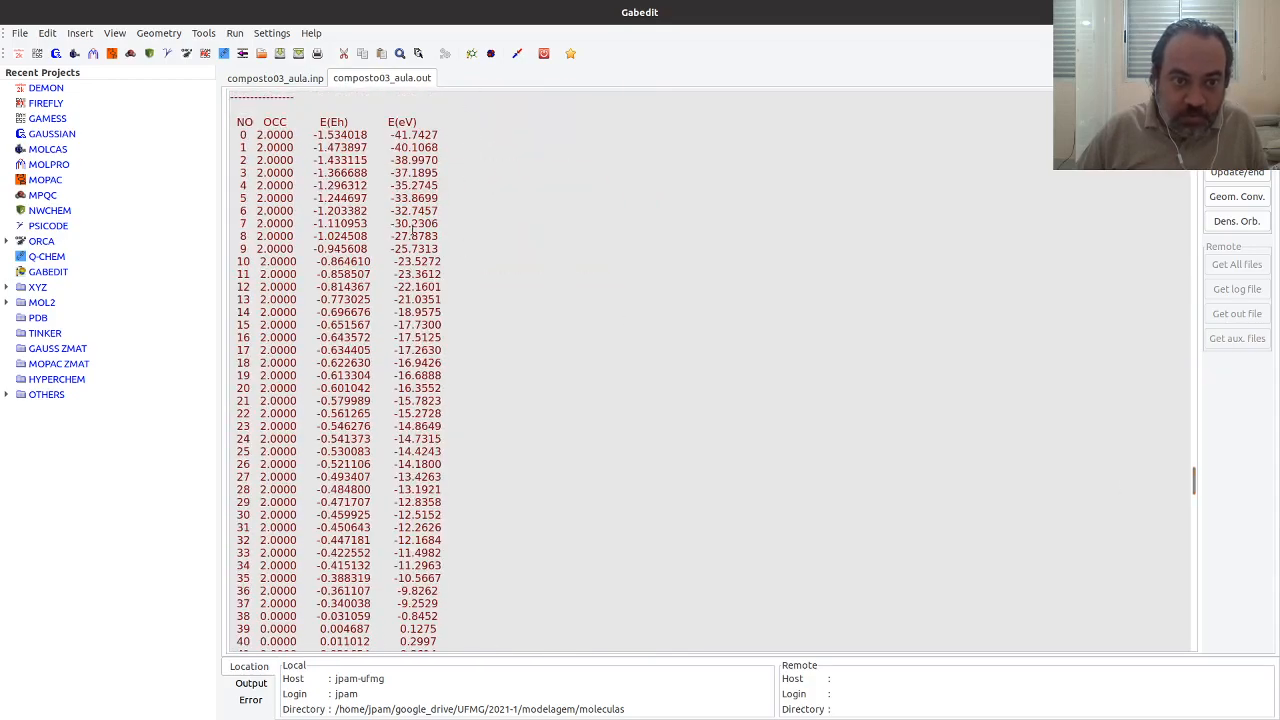
pyautogui.scroll(-2, 309, 241)
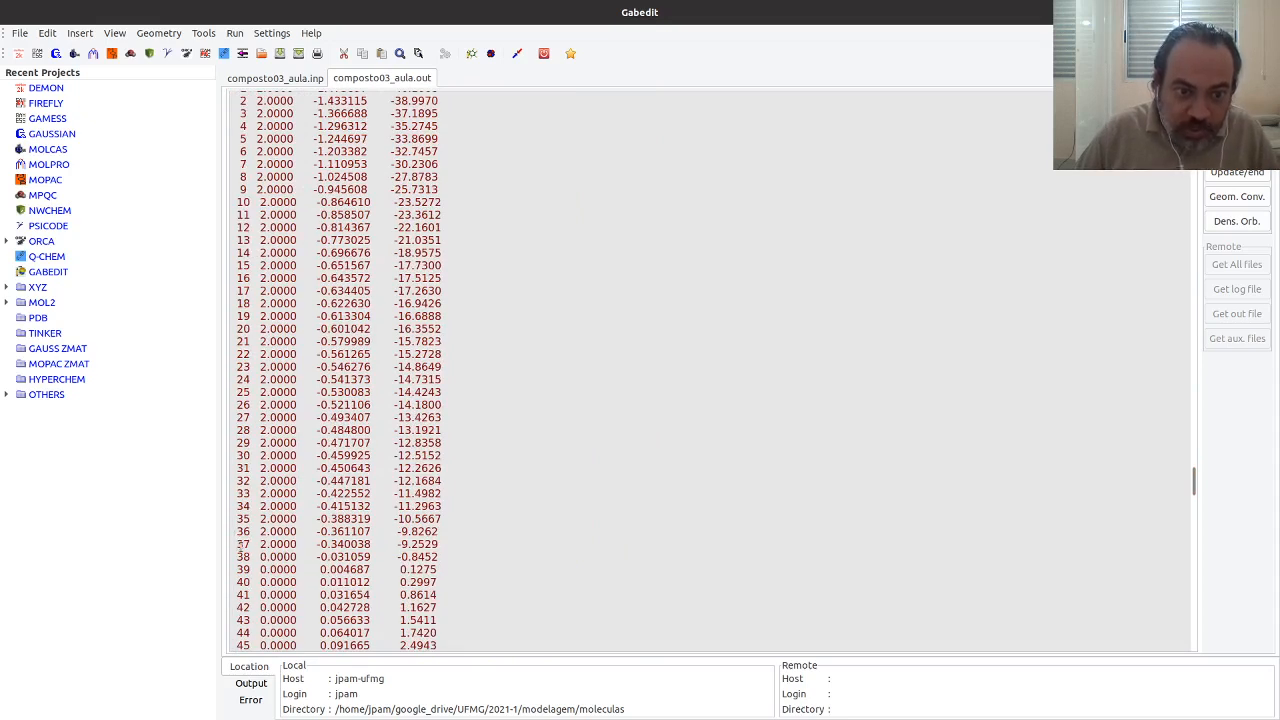
pyautogui.moveTo(238, 545); pyautogui.dragTo(441, 545)
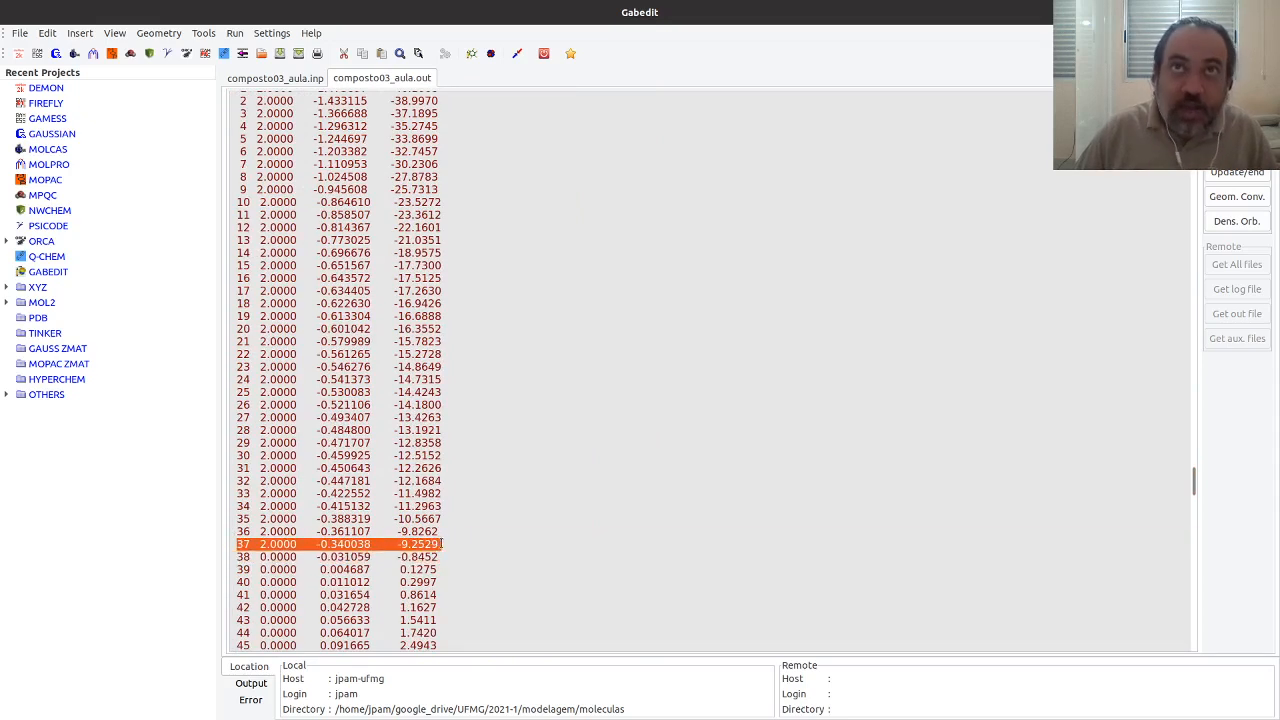
pyautogui.scroll(3, 506, 429)
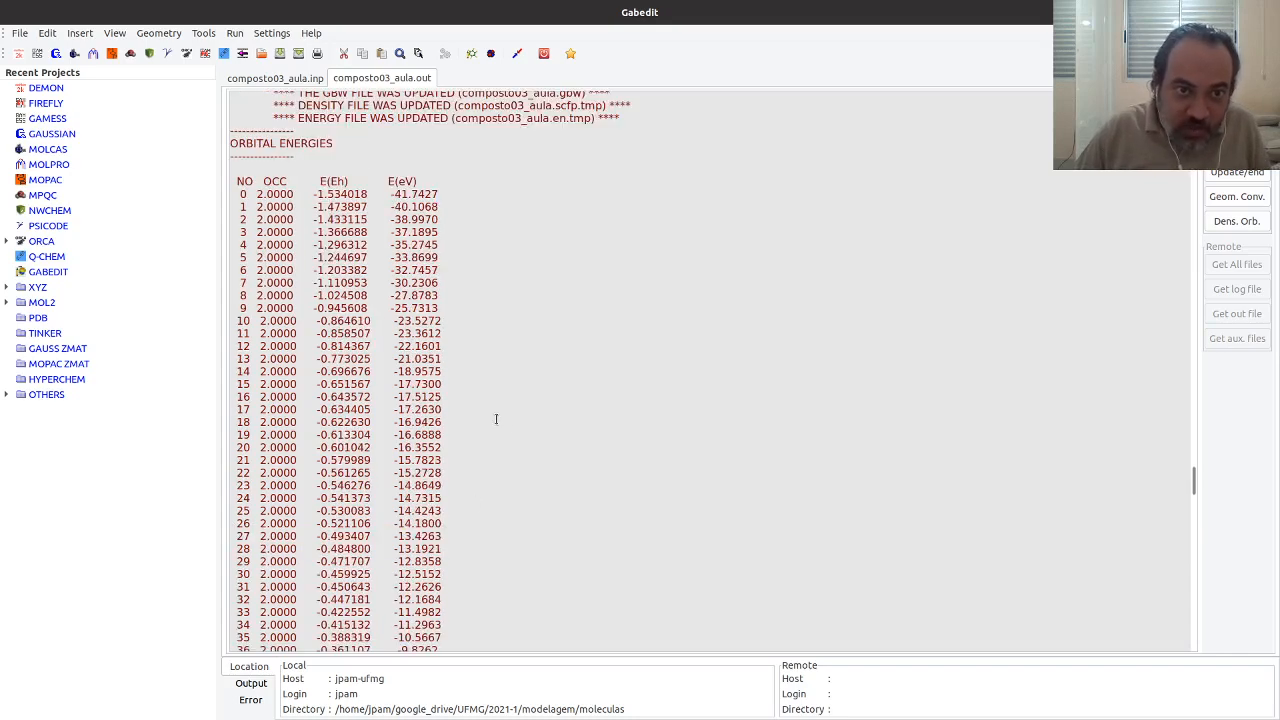
pyautogui.scroll(-6, 458, 323)
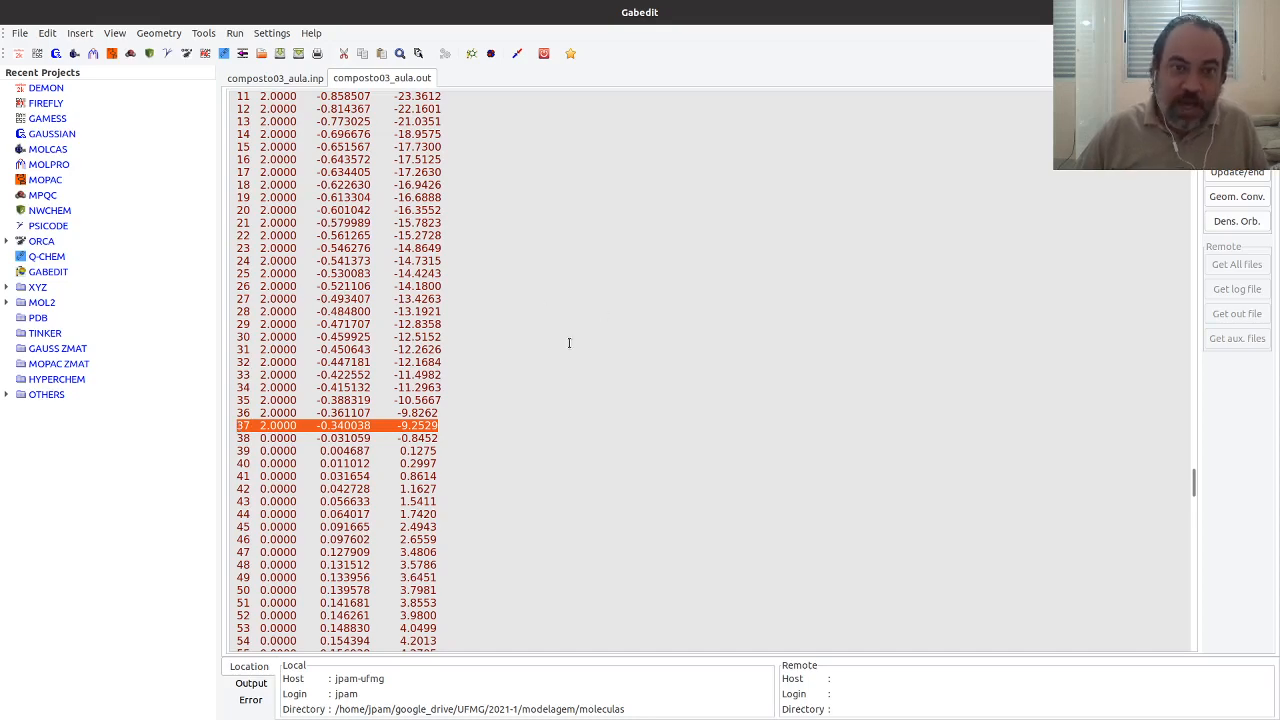
pyautogui.scroll(9, 566, 317)
pyautogui.scroll(-6, 568, 315)
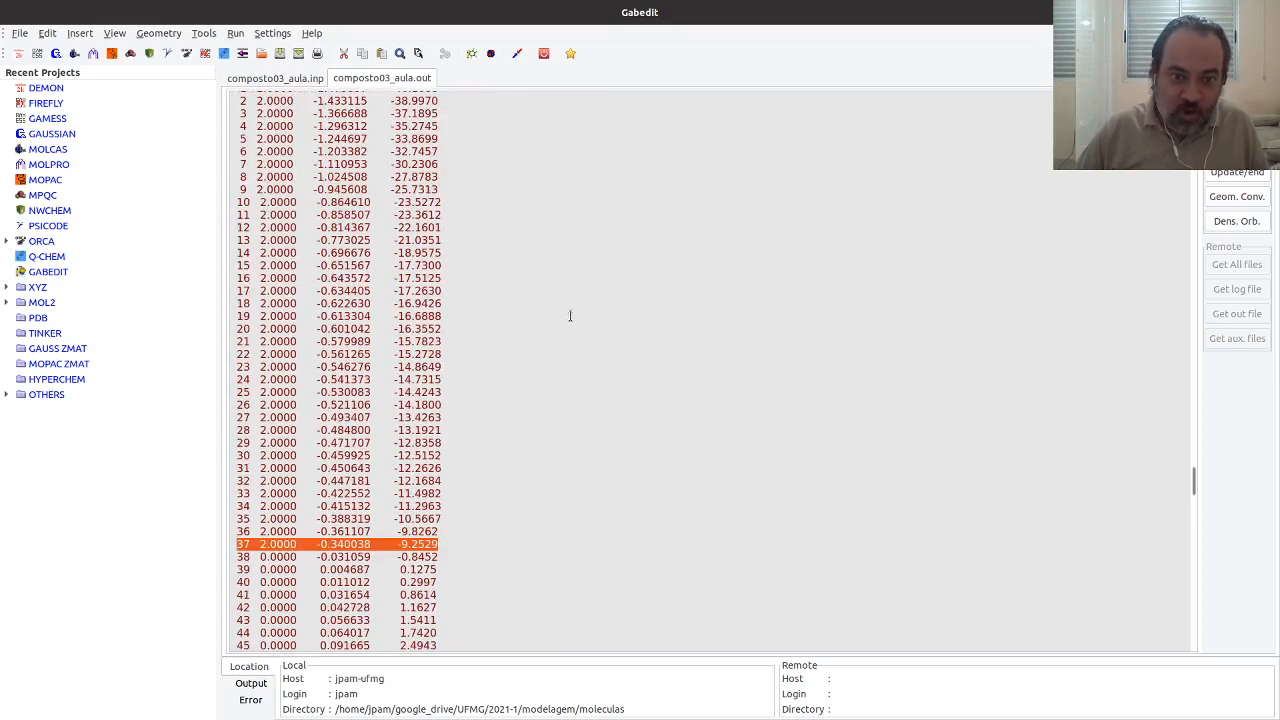
# Switch back to the terminal and enter 37 as the molecular orbital to plot.
pyautogui.hotkey('alt', 'Tab')
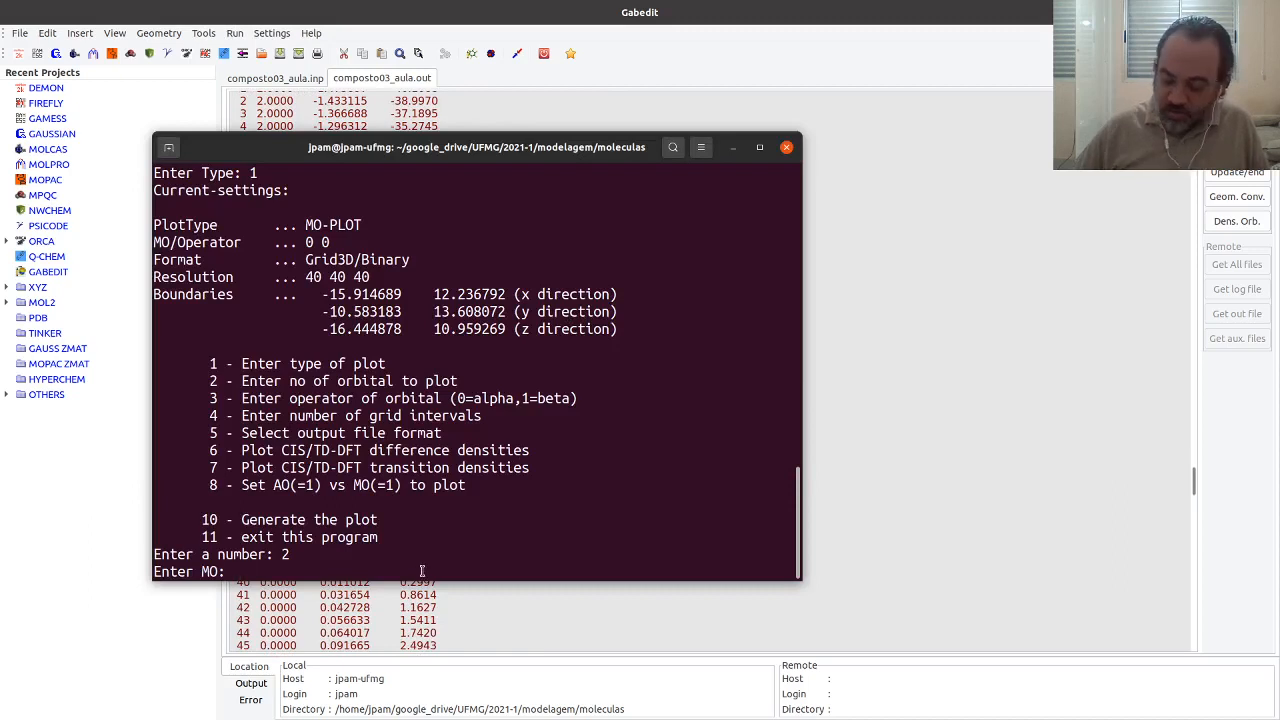
pyautogui.write('37')
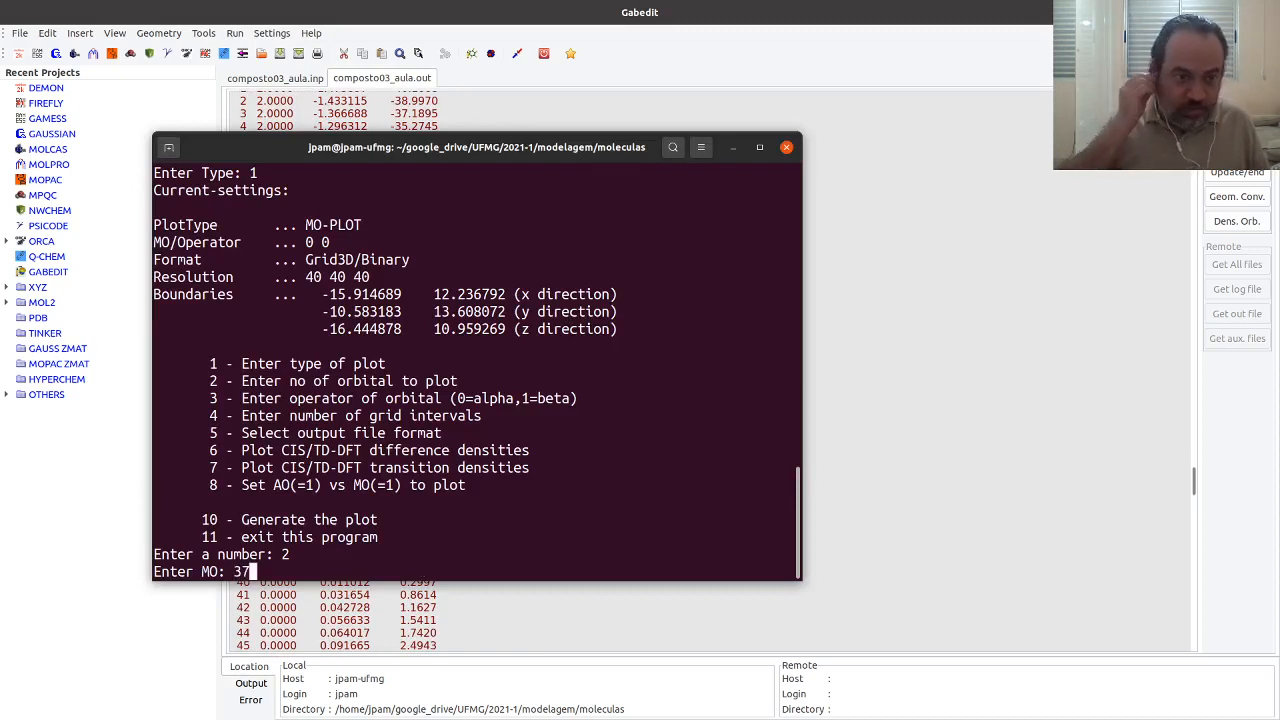
pyautogui.press('Return')
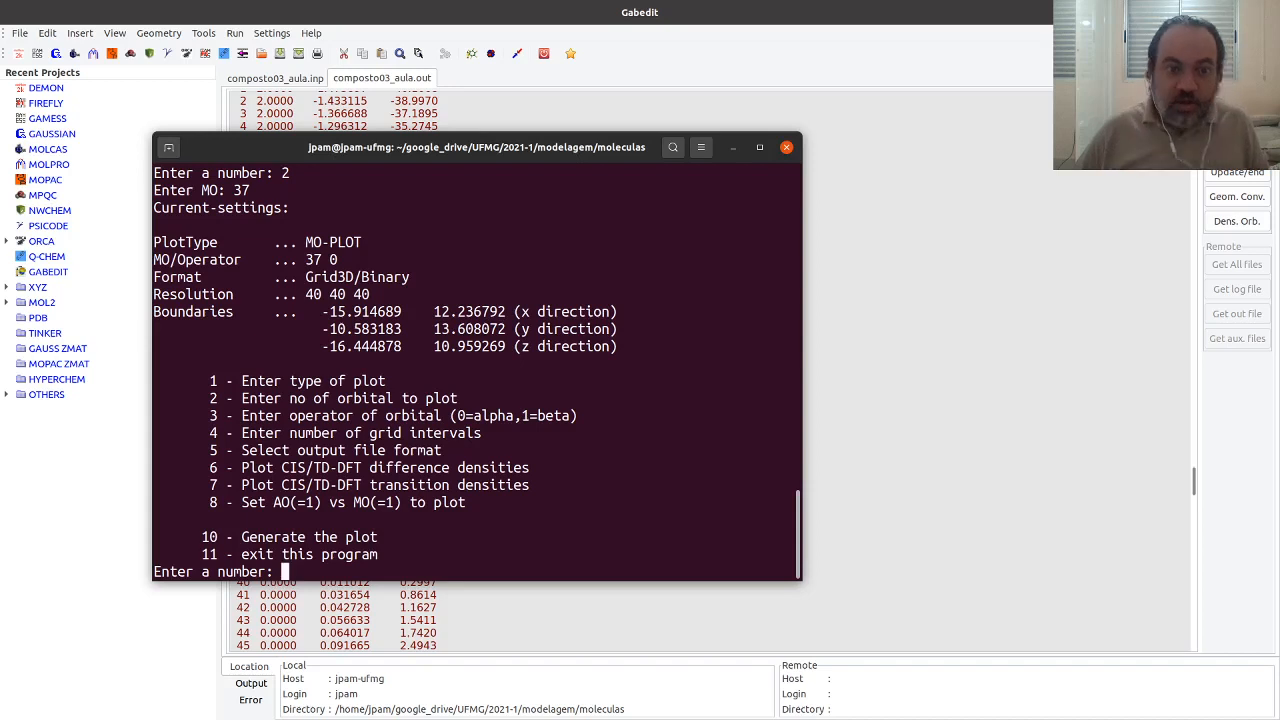
# Set the output file format to 3D Gaussian cube and generate the plot of orbital 37.
pyautogui.write('5')
pyautogui.press('Return')
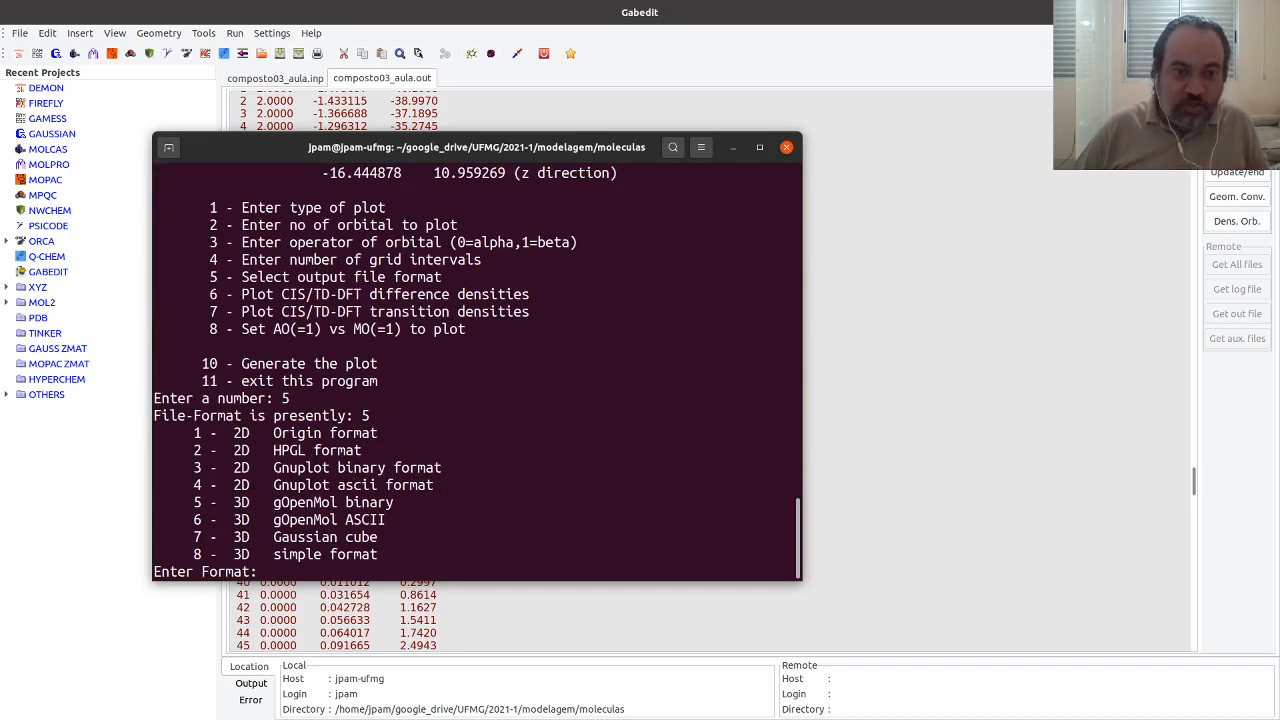
pyautogui.write('7')
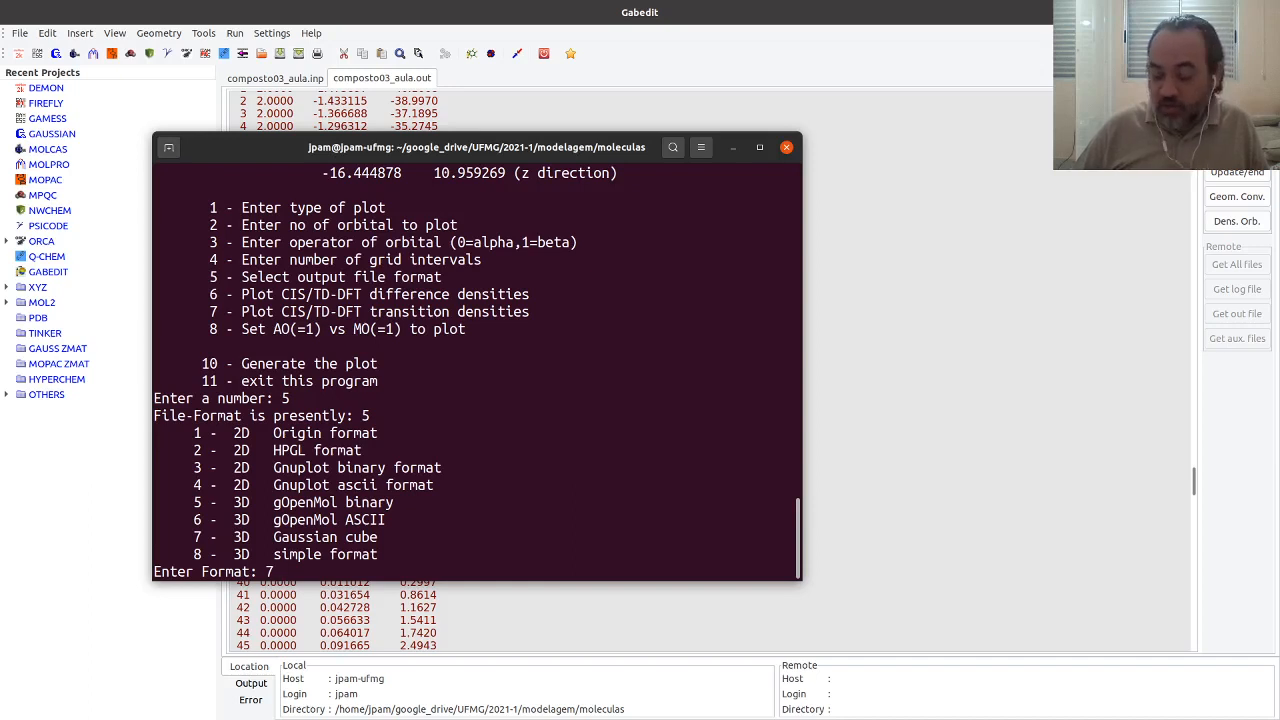
pyautogui.press('Return')
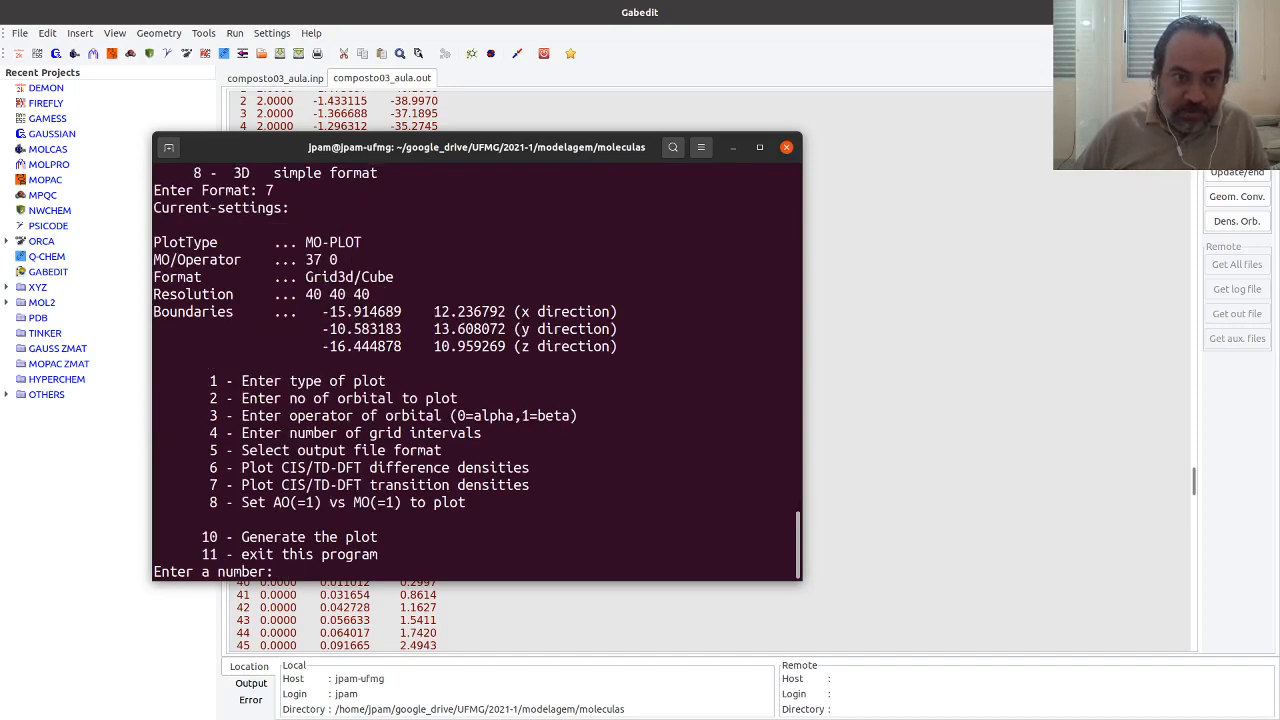
pyautogui.write('10')
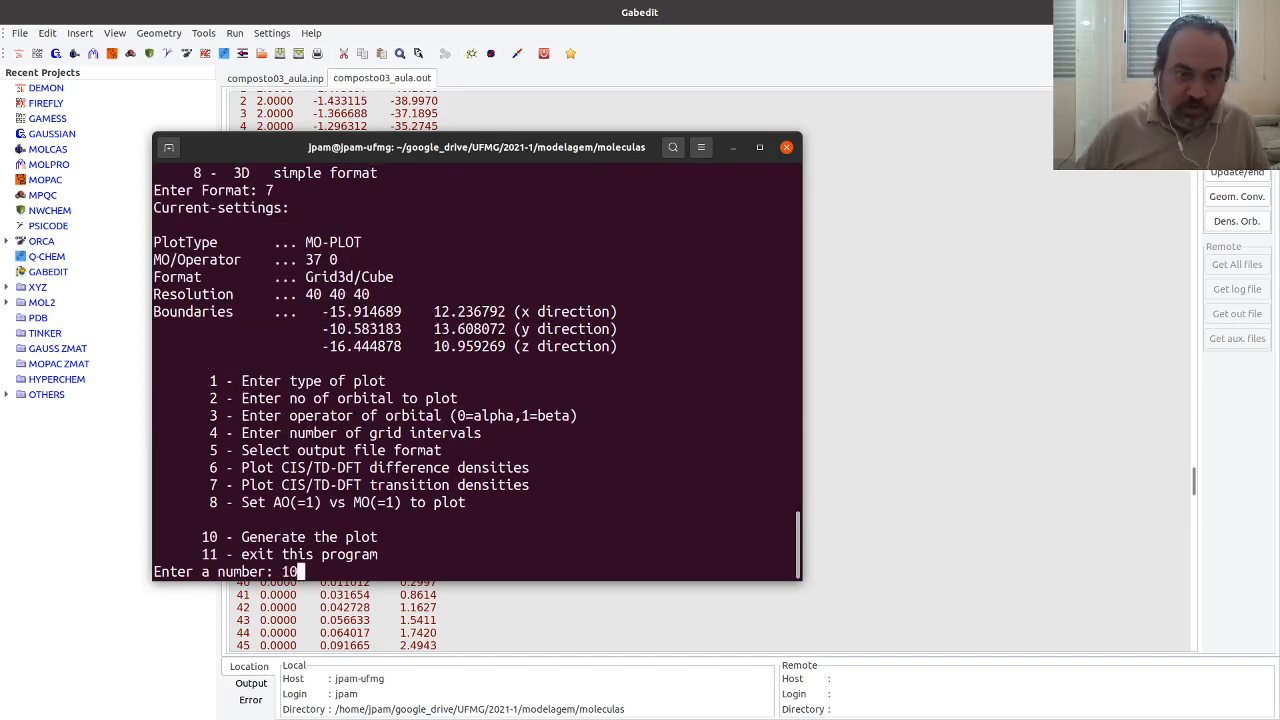
pyautogui.press('Return')
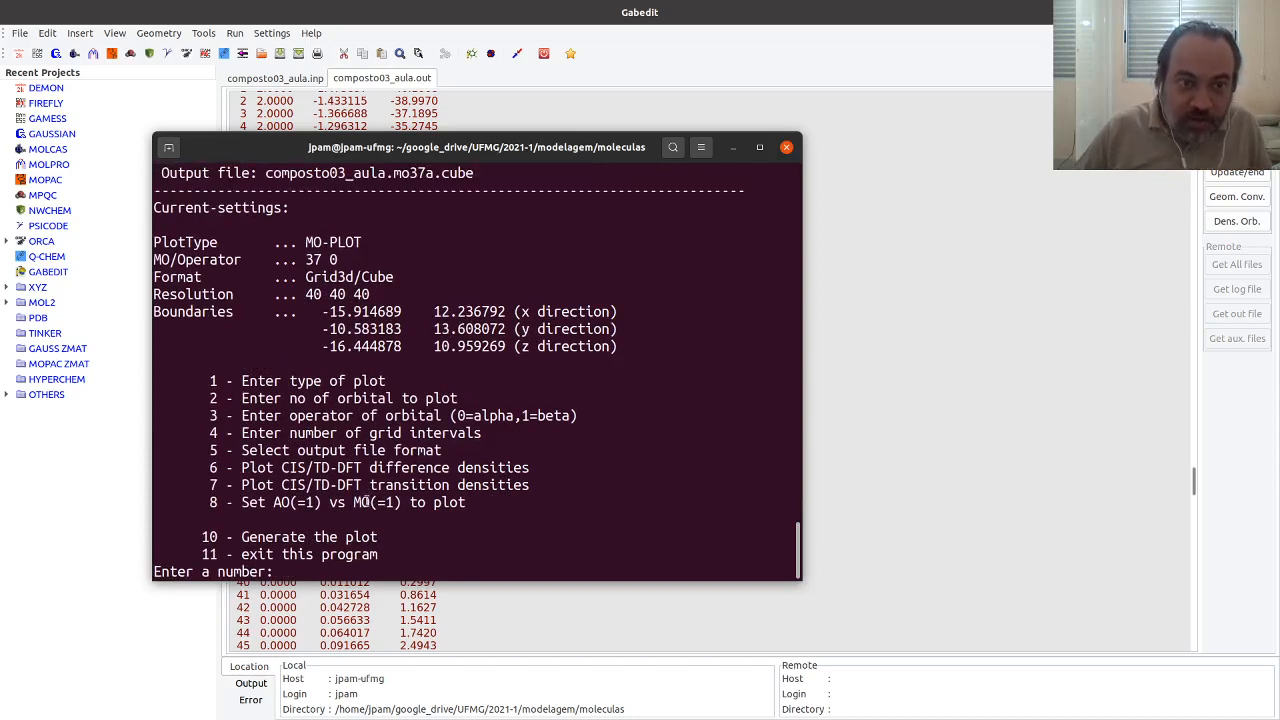
# Check the name of the generated cube file and generate the orbital 37 plot again.
pyautogui.moveTo(266, 174); pyautogui.dragTo(487, 416)
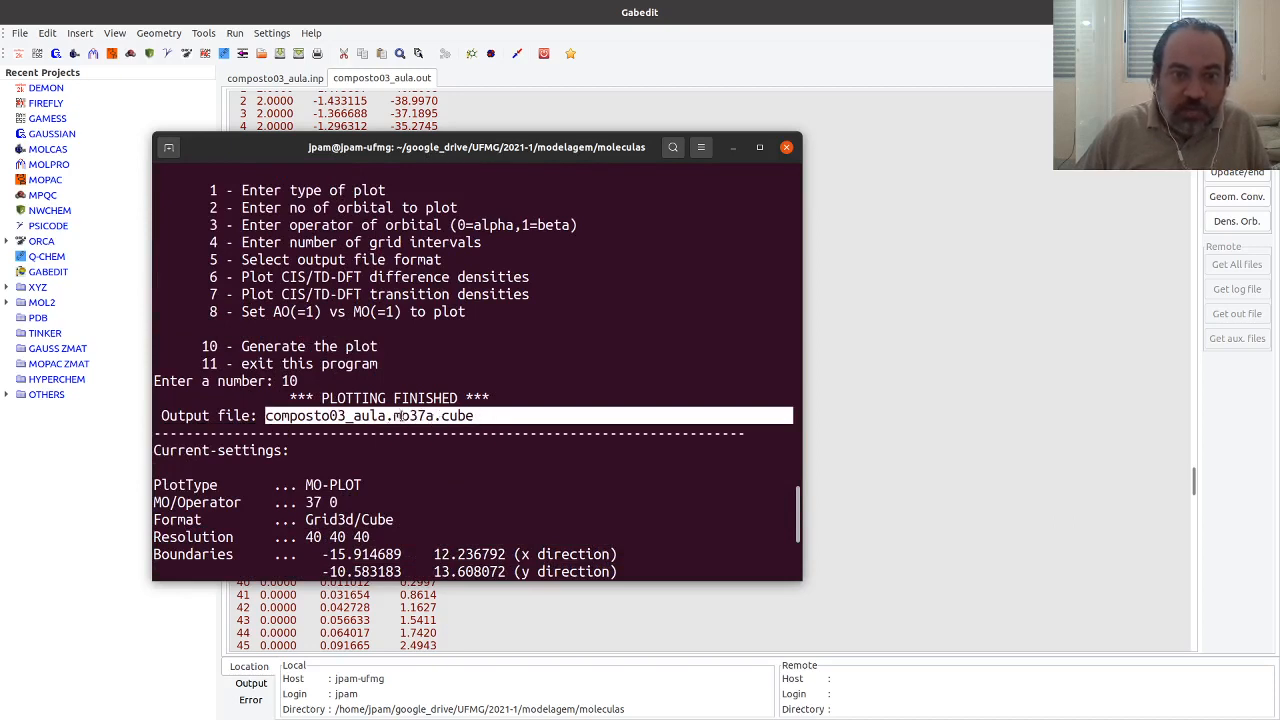
pyautogui.scroll(-3, 530, 455)
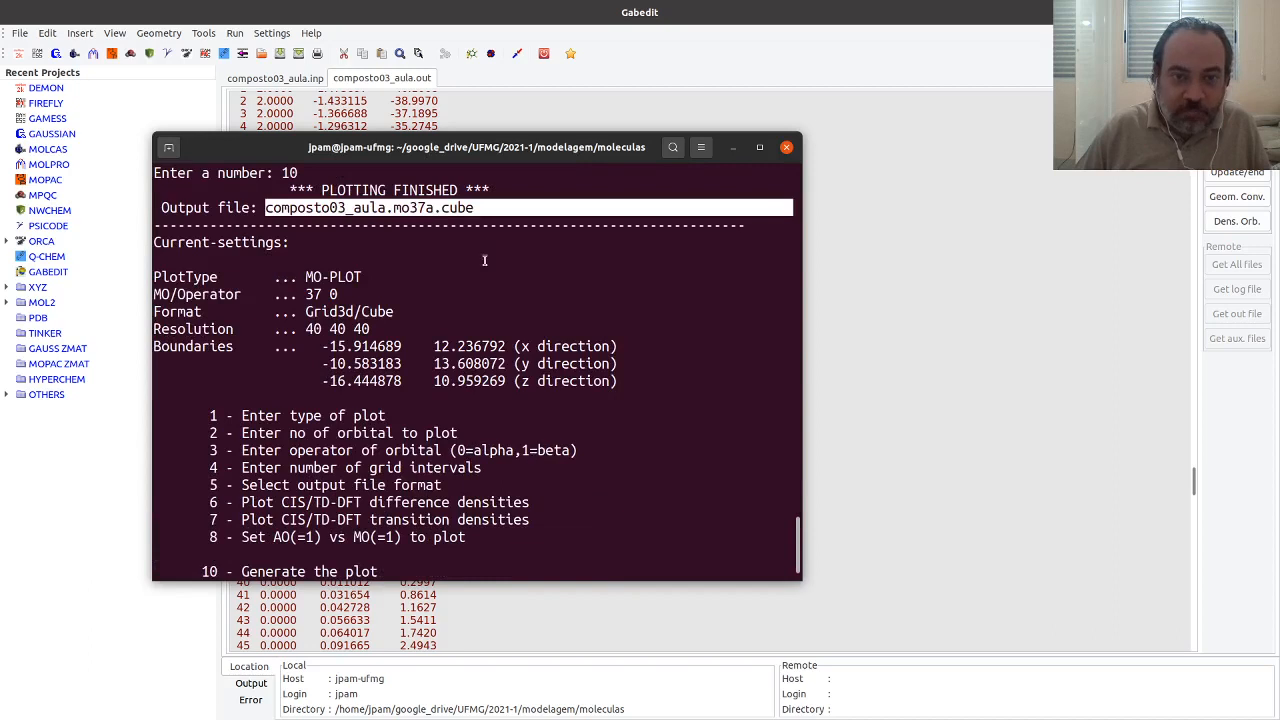
pyautogui.scroll(-1, 486, 265)
pyautogui.write('10')
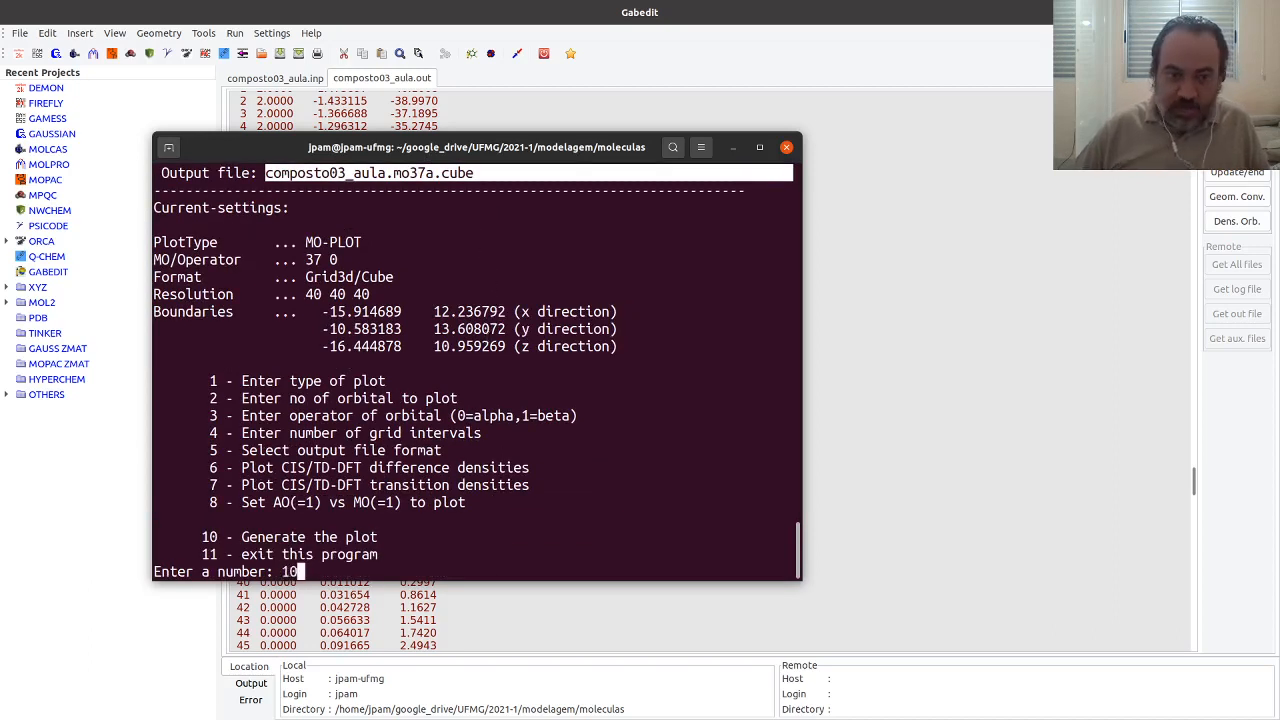
pyautogui.press('Return')
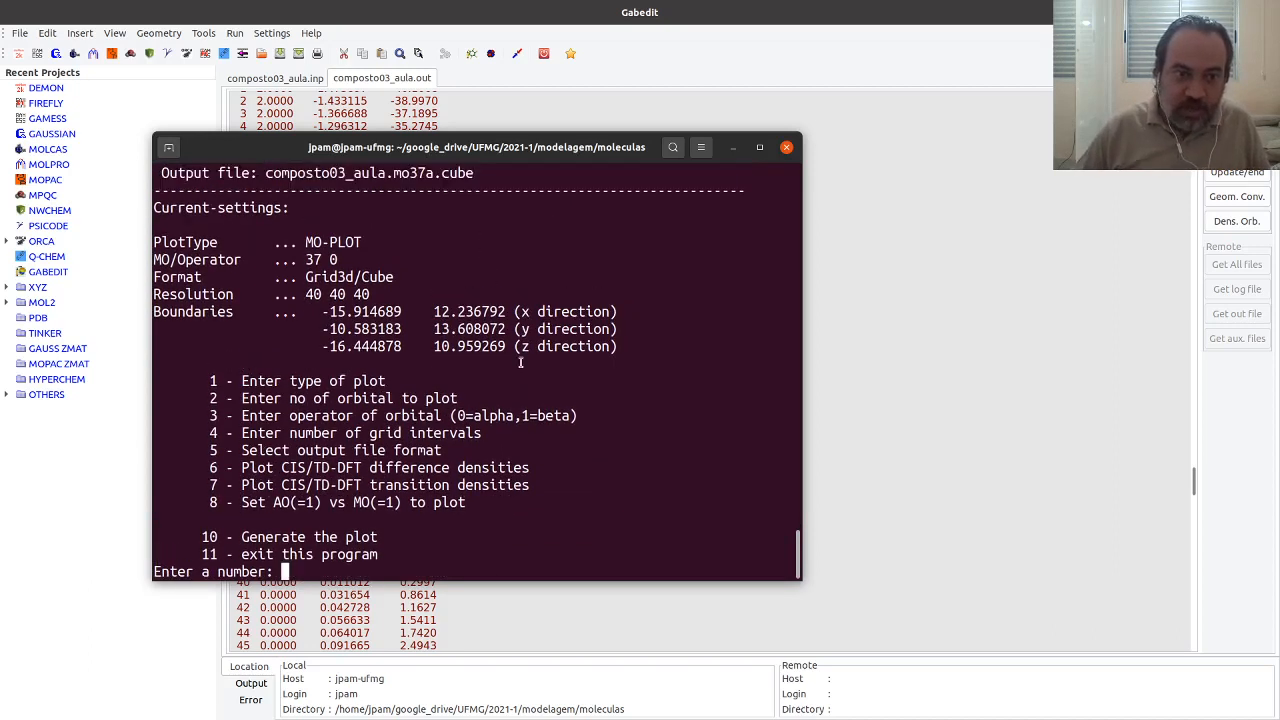
# Exit orca_plot and minimize the terminal window.
pyautogui.moveTo(584, 136); pyautogui.dragTo(576, 108)
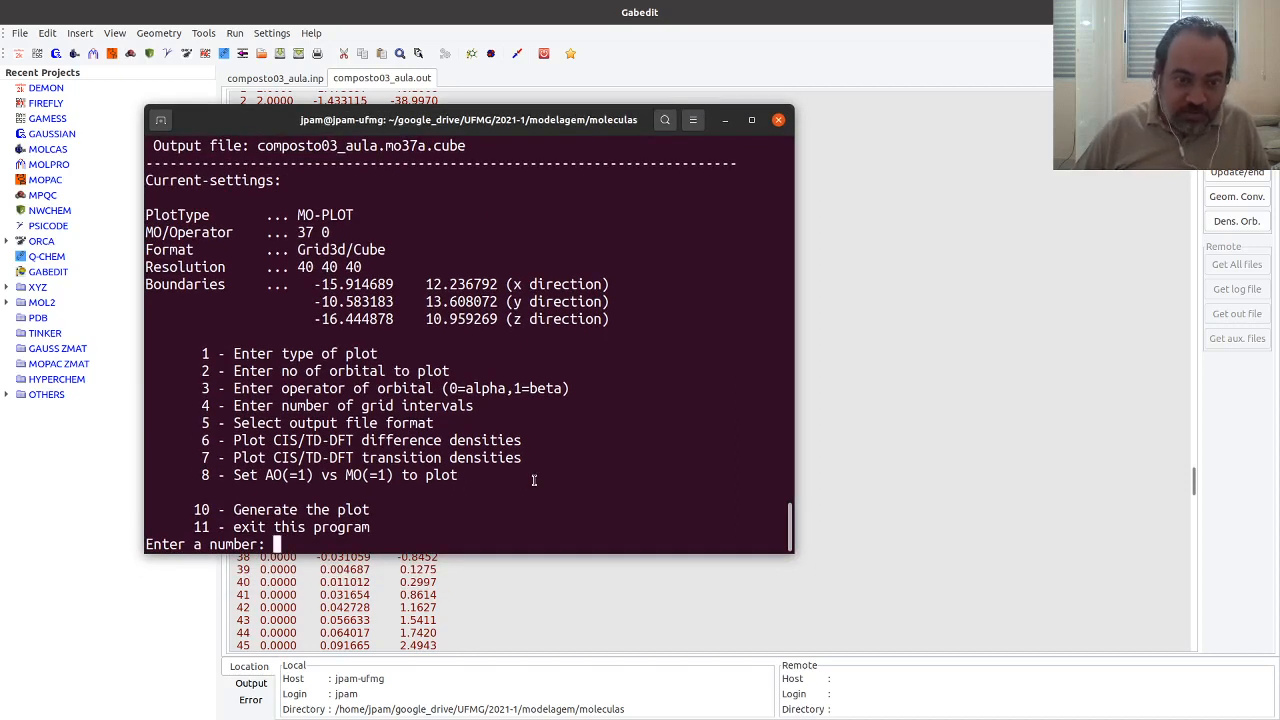
pyautogui.write('11')
pyautogui.press('Return')
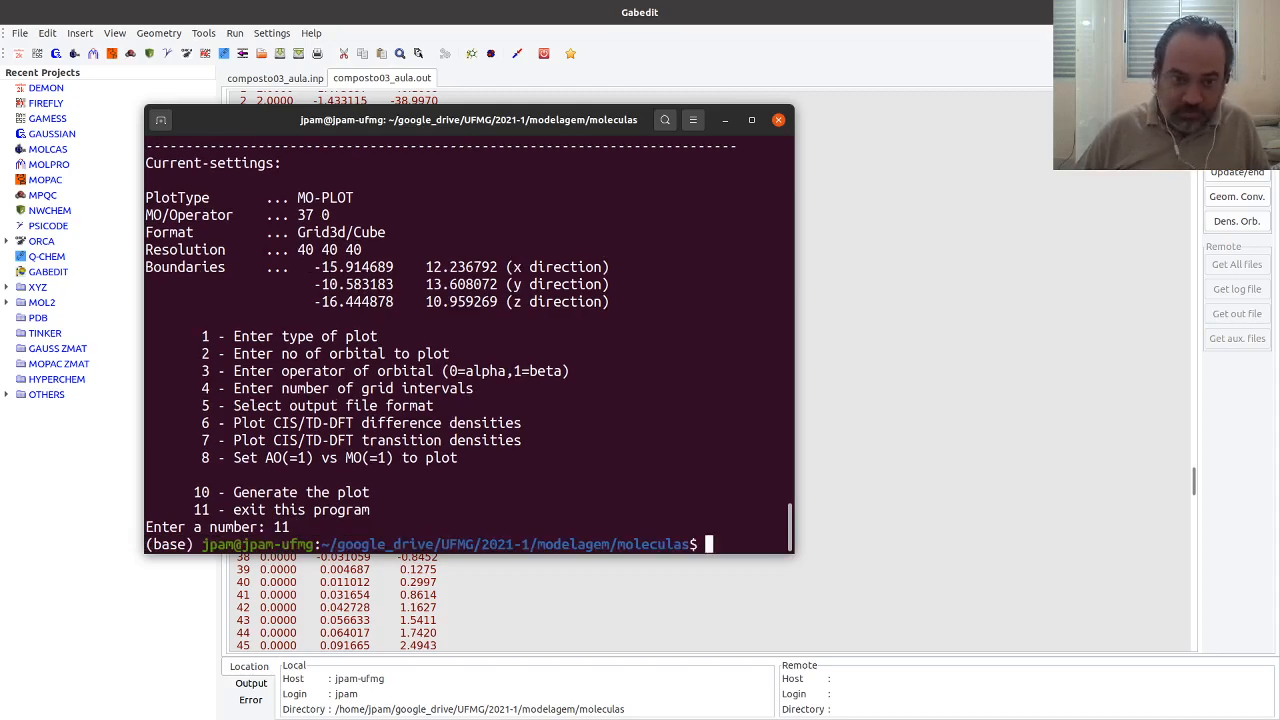
pyautogui.click(724, 119)
# Open Gabedit's orbital and density viewer and rotate the molecule until its rings face the view.
pyautogui.click(1237, 221)
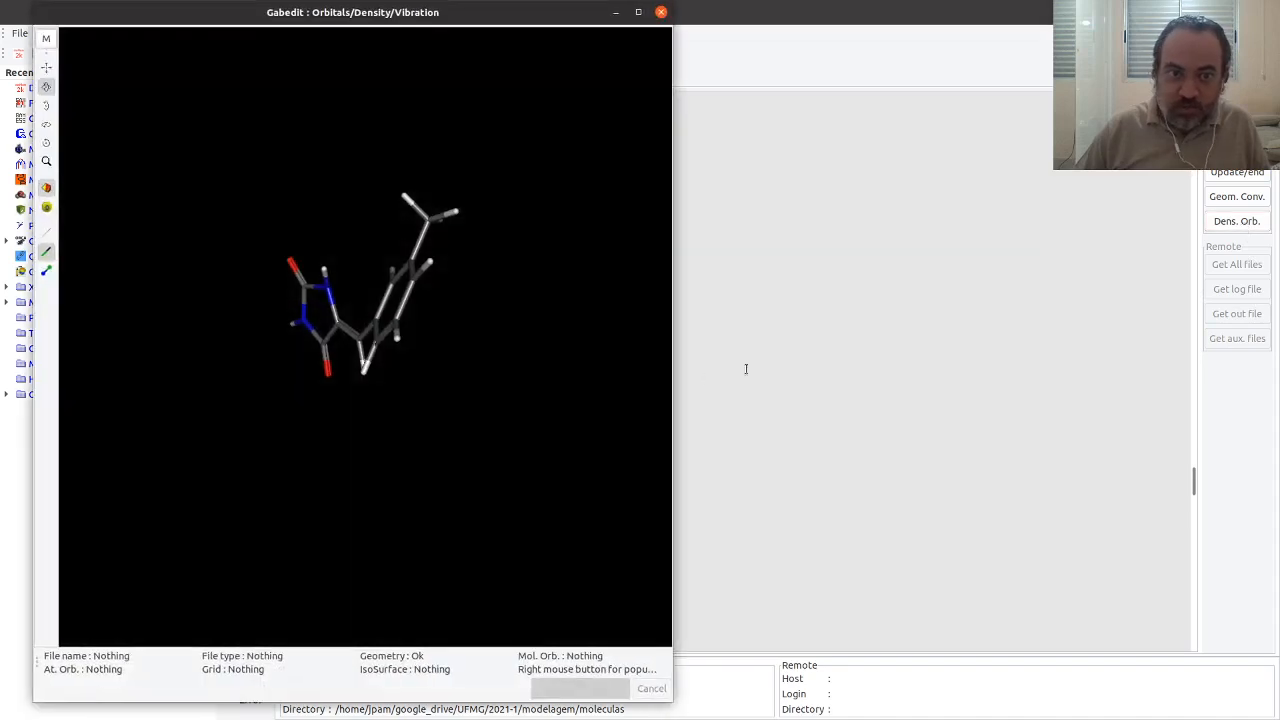
pyautogui.moveTo(437, 289); pyautogui.dragTo(466, 360)
pyautogui.moveTo(403, 237); pyautogui.dragTo(505, 333)
# Load composto03_aula.mo37a.cube as a Gaussian orbitals cube and compute its isosurface with the suggested isovalue of 0.041084.
pyautogui.rightClick(552, 398)
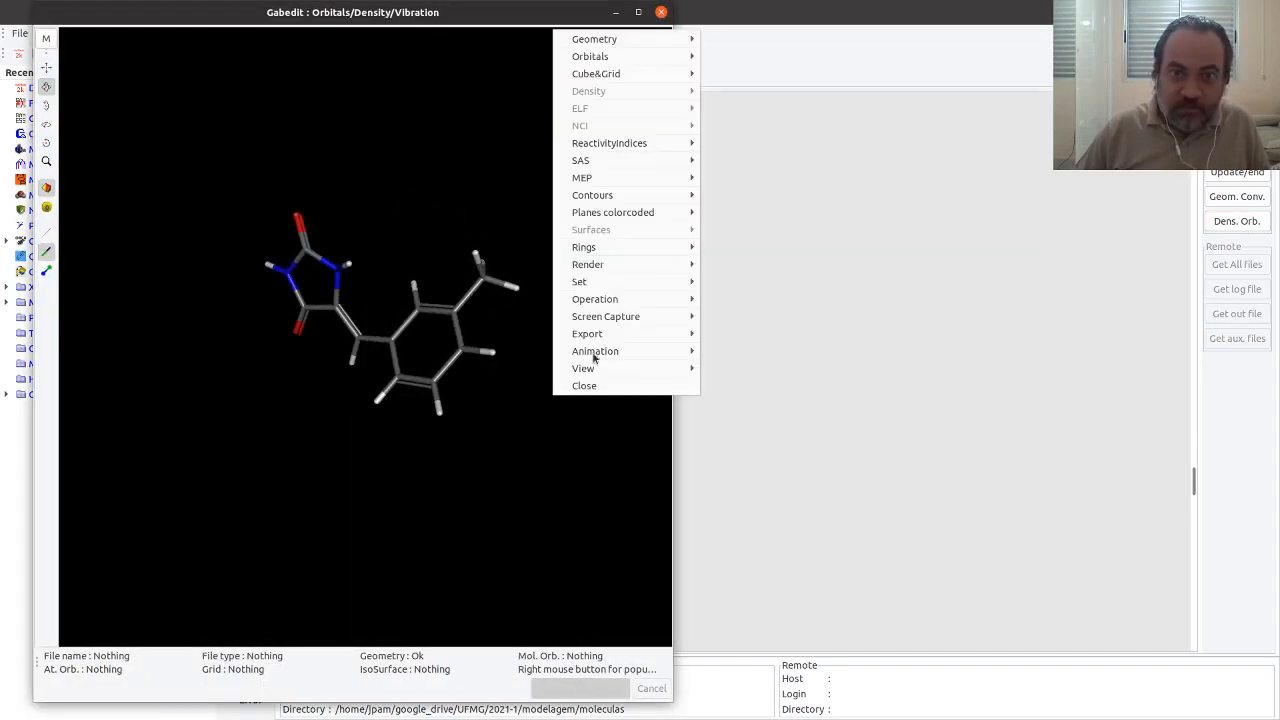
pyautogui.moveTo(645, 64)
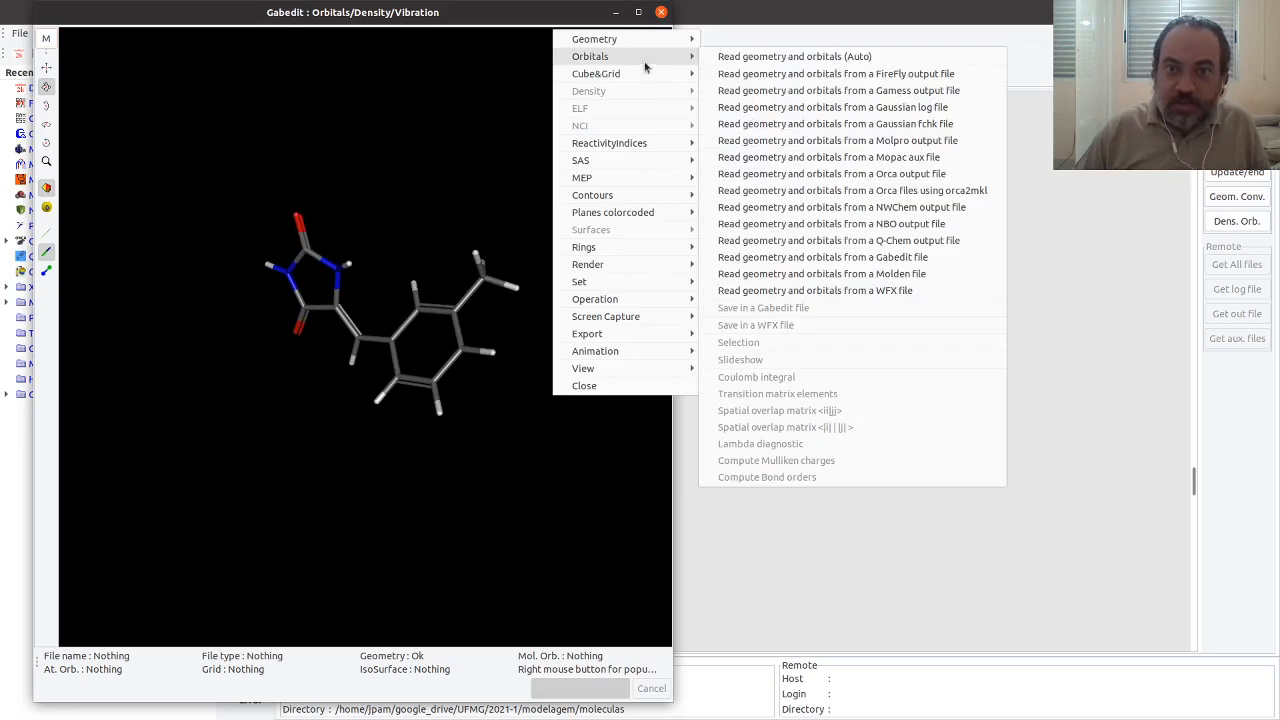
pyautogui.moveTo(775, 75)
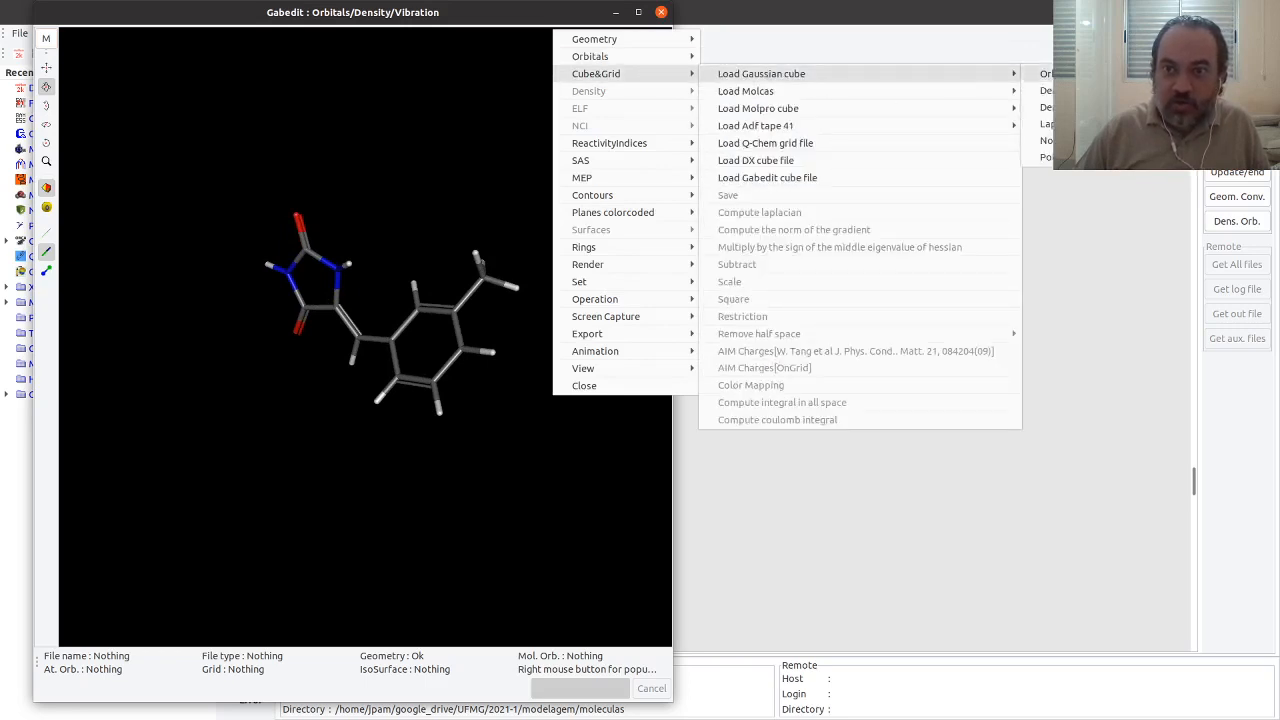
pyautogui.click(1070, 74)
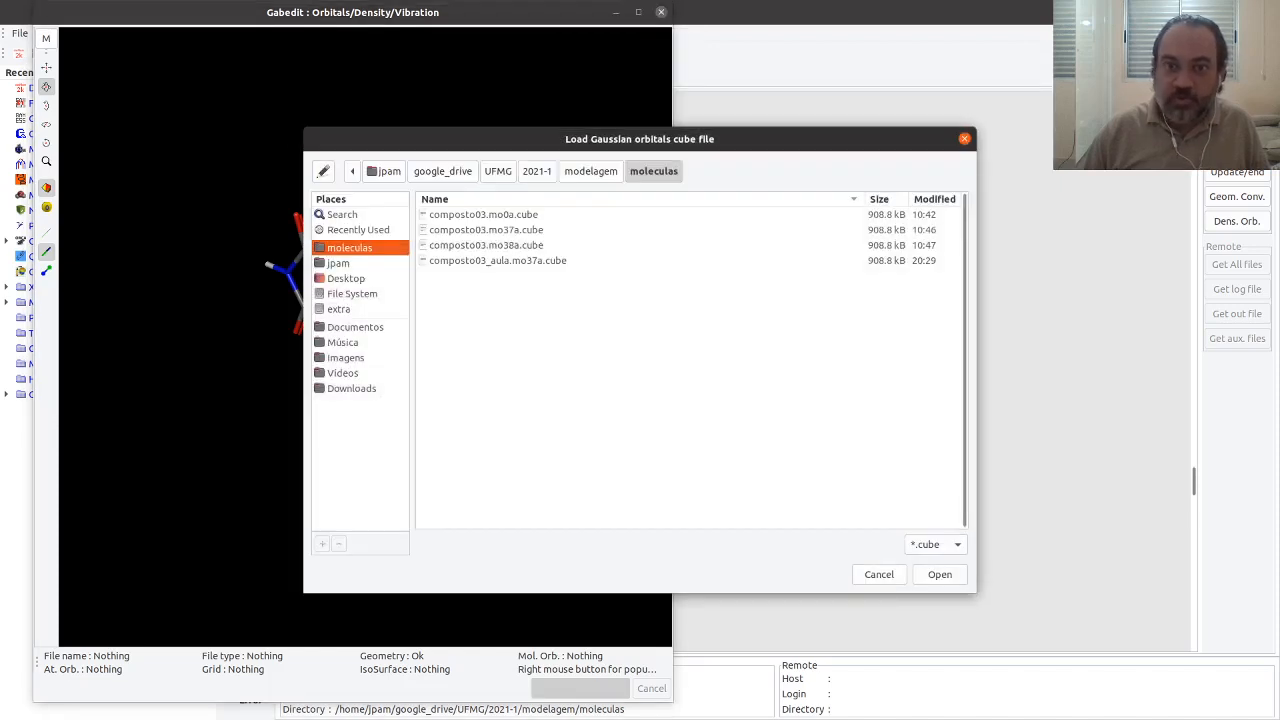
pyautogui.doubleClick(512, 260)
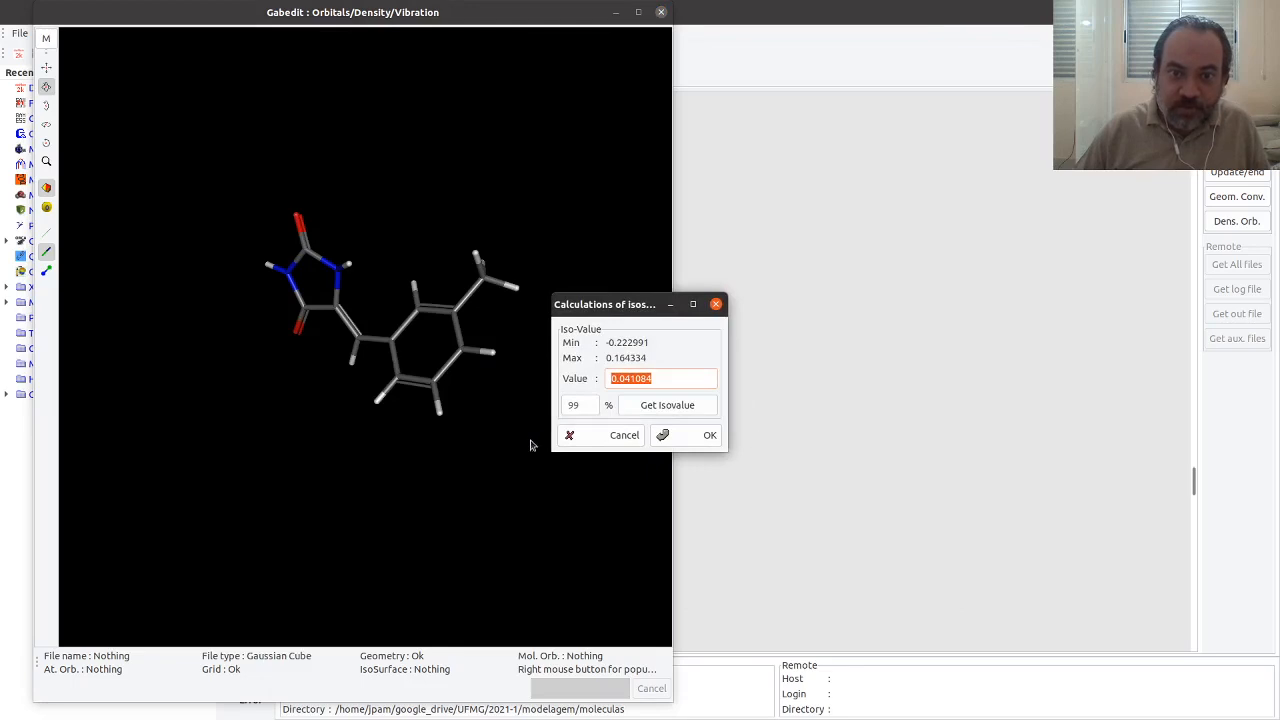
pyautogui.click(703, 434)
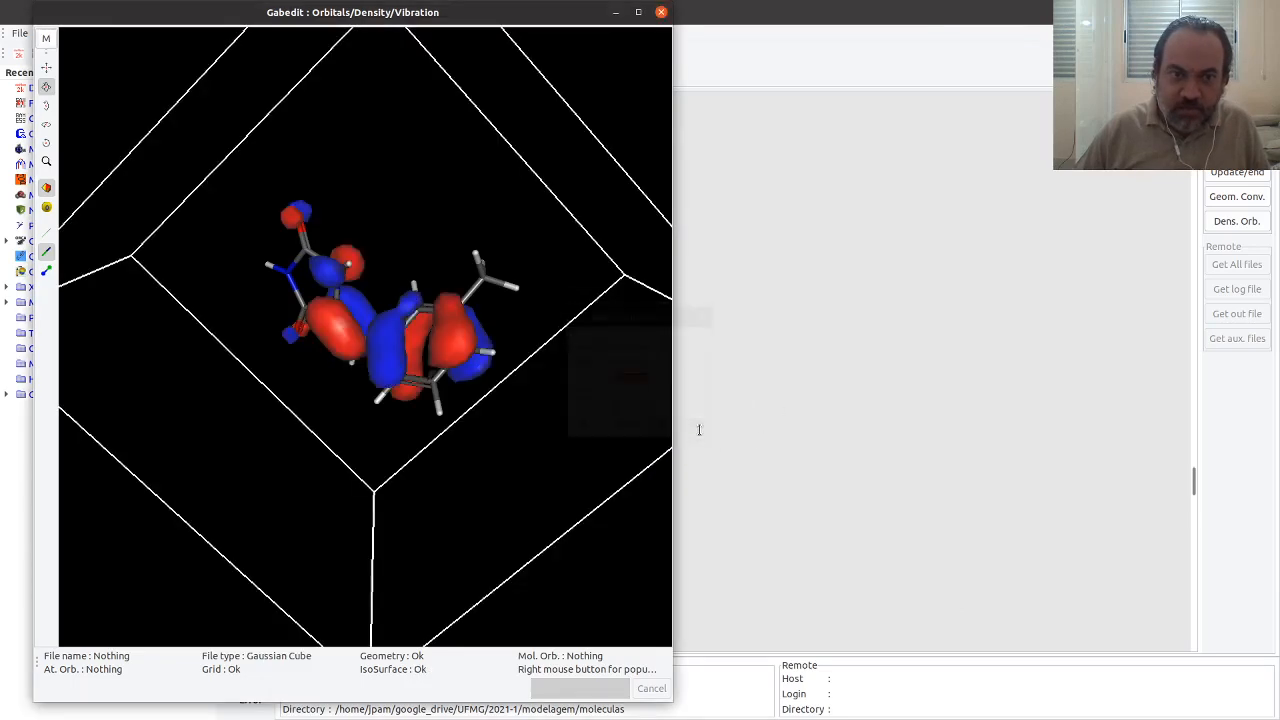
# Rotate the molecule to inspect the orbital 37 isosurface from several angles, and close the viewer.
pyautogui.moveTo(474, 280); pyautogui.dragTo(429, 337)
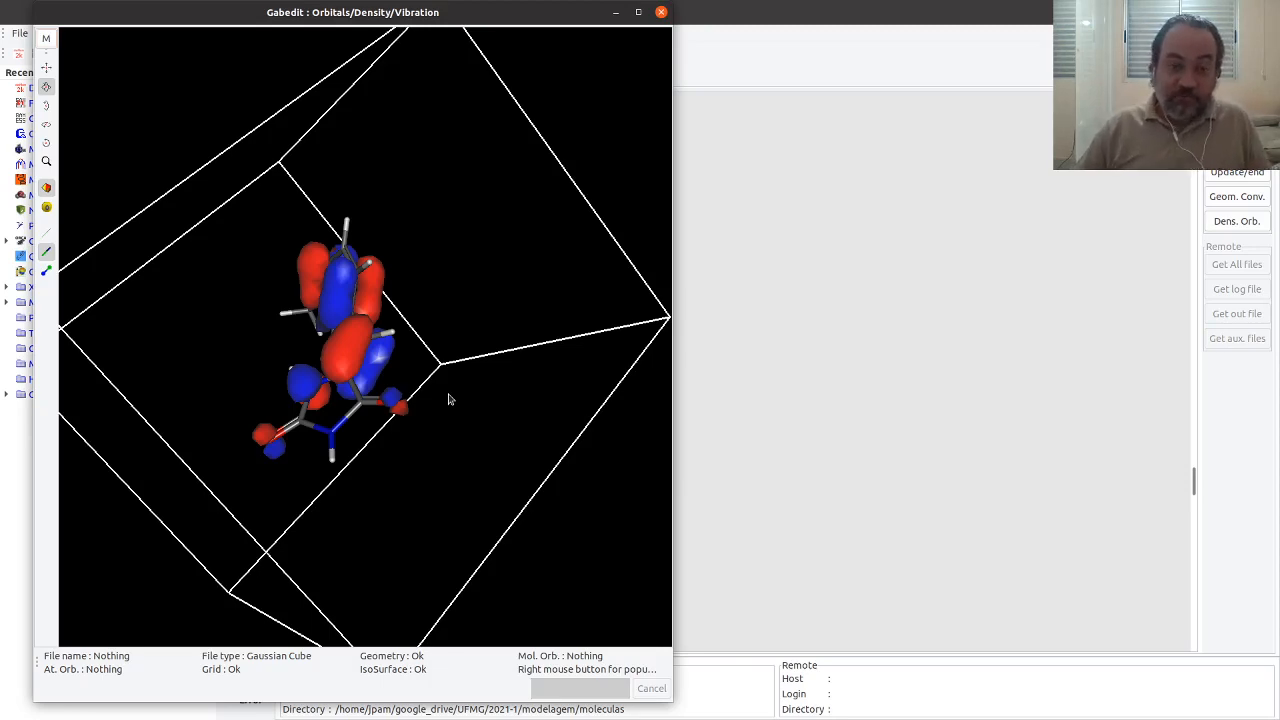
pyautogui.moveTo(446, 417); pyautogui.dragTo(397, 417)
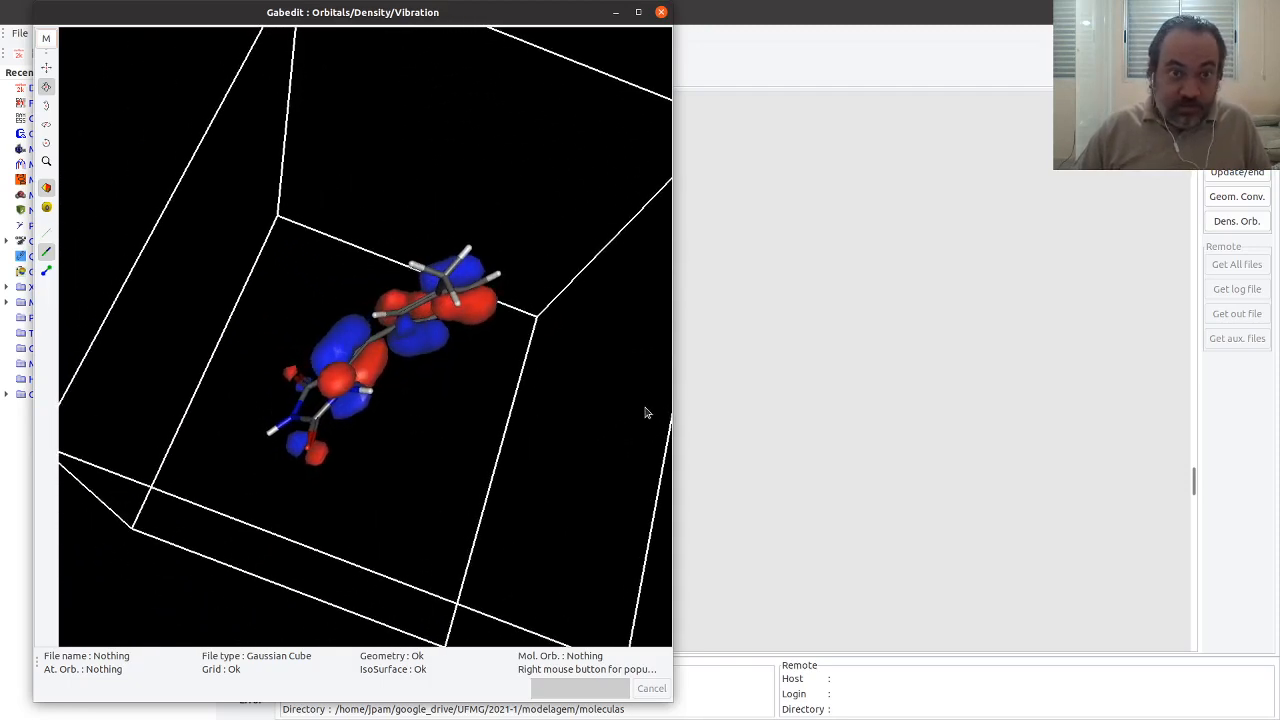
pyautogui.click(661, 11)
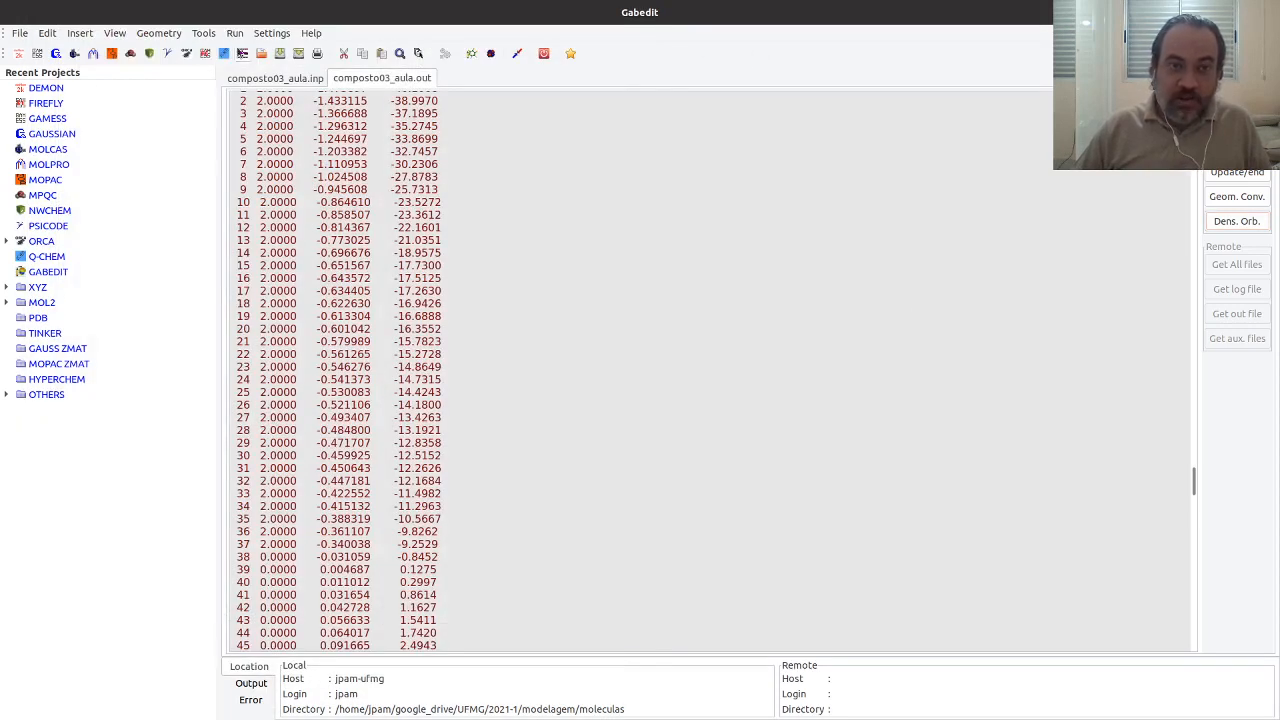
# Start a new Orca input from the composto03_aula.inp molecule and set its job type to Equilibrium structure search.
pyautogui.click(264, 79)
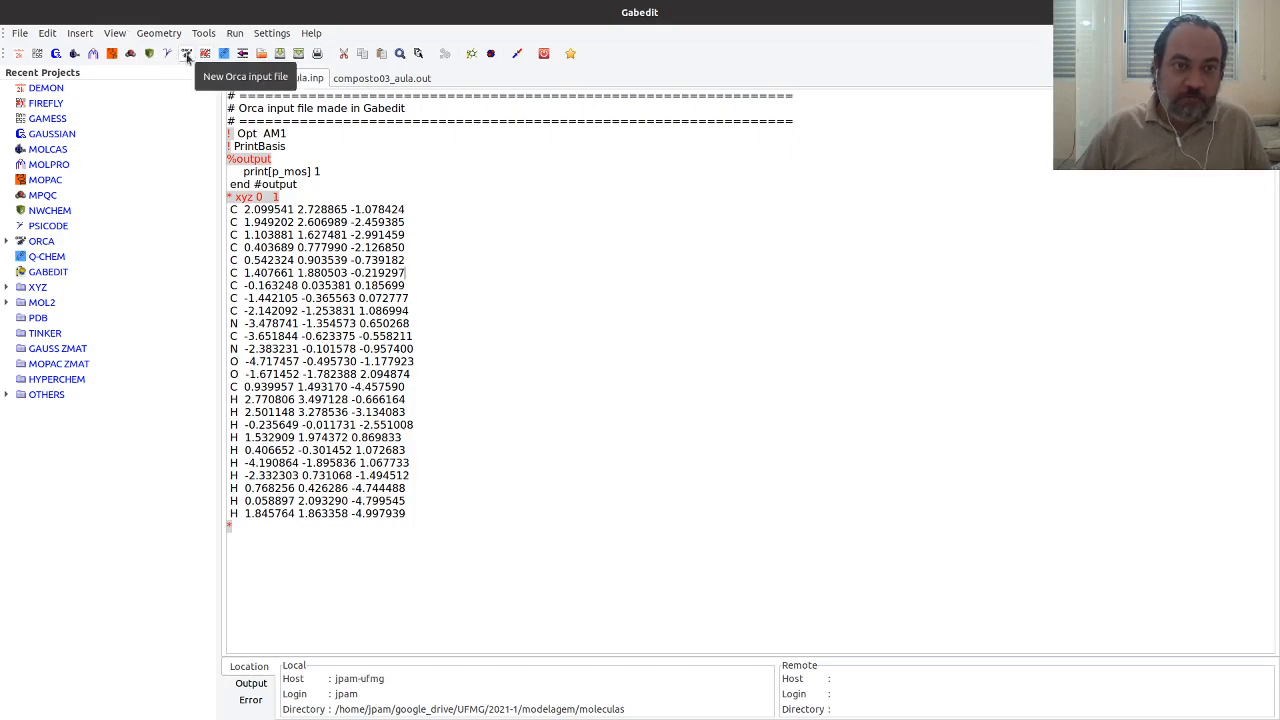
pyautogui.click(187, 57)
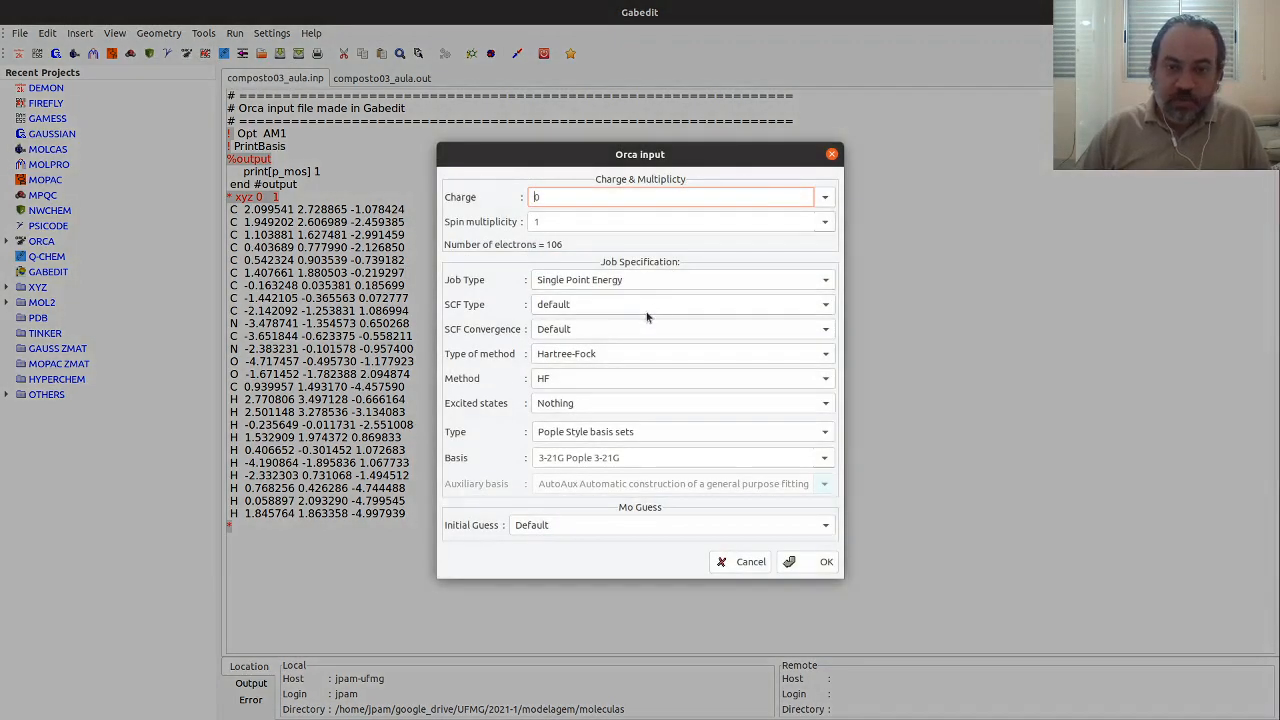
pyautogui.click(759, 288)
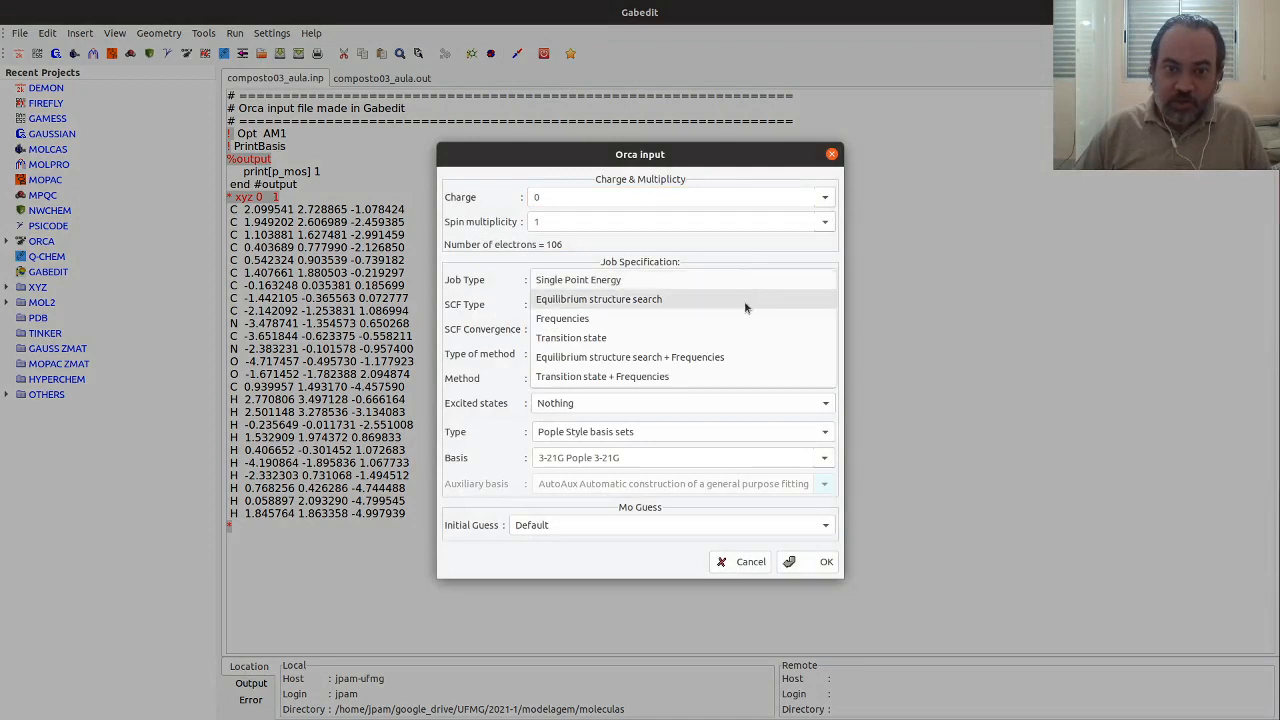
pyautogui.click(745, 302)
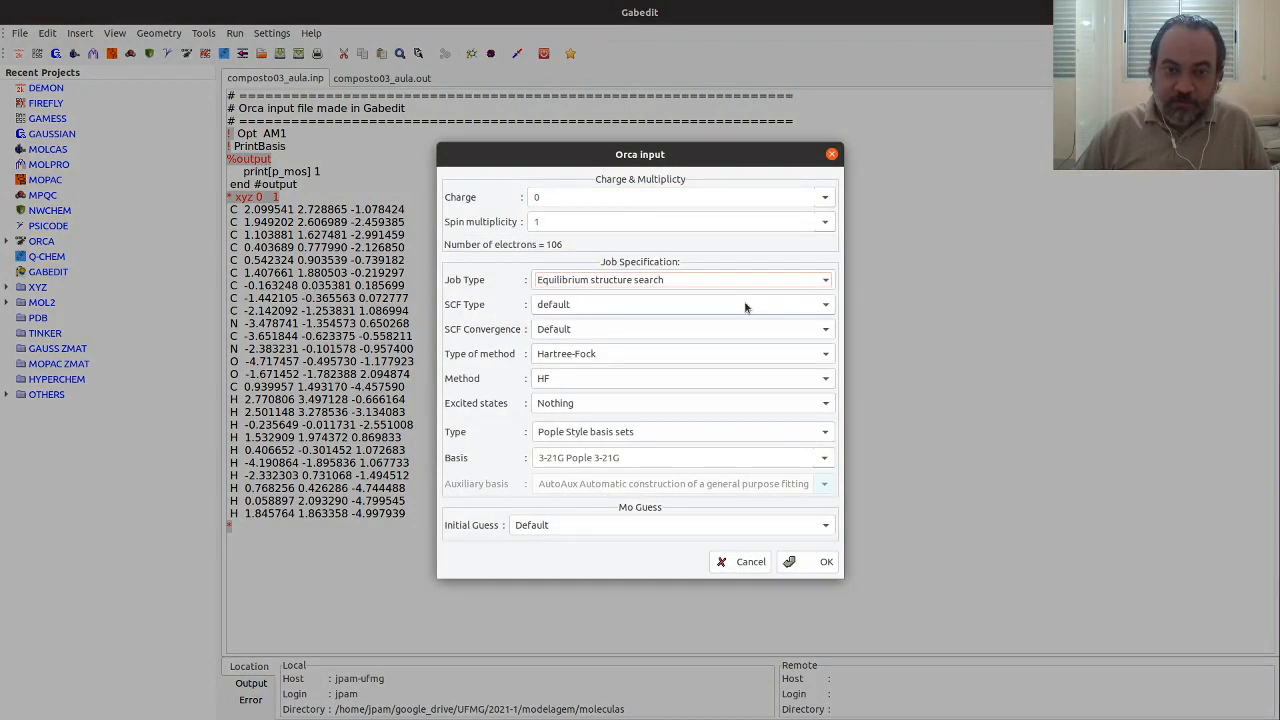
# Set the type of method to Hybrid functionals and choose the B3LYP functional with 20% HF exchange.
pyautogui.click(703, 350)
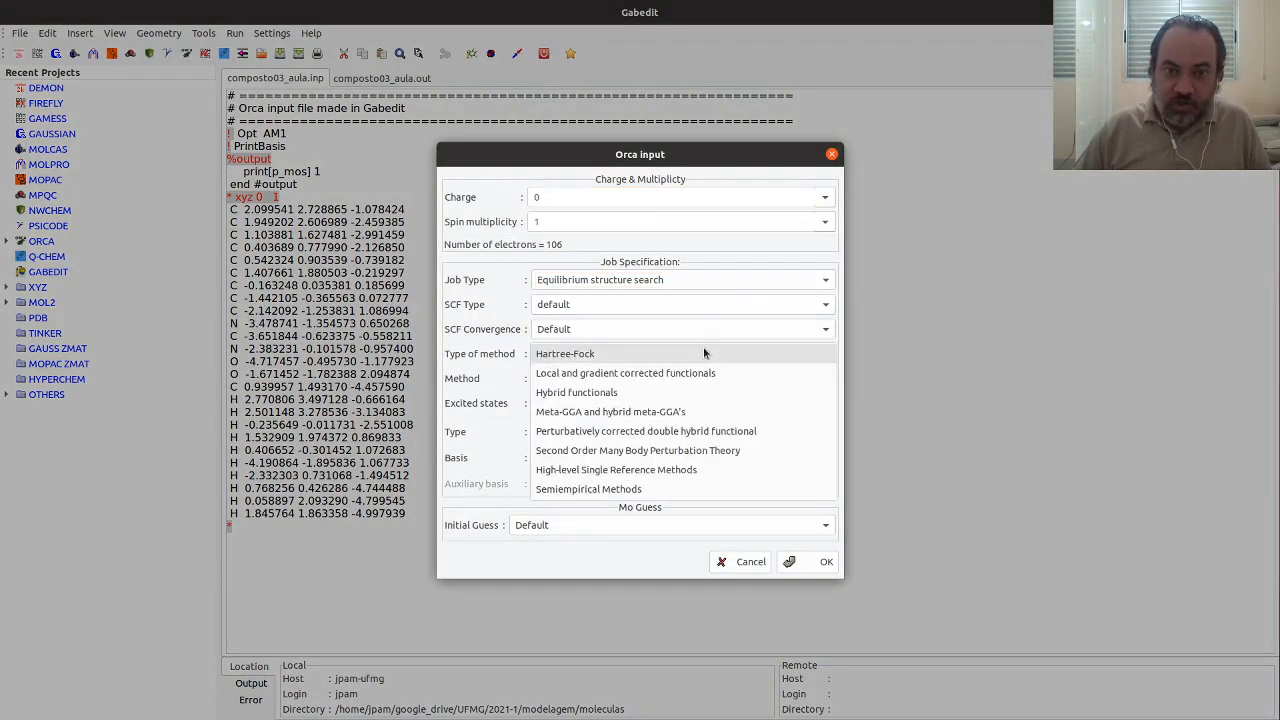
pyautogui.click(651, 391)
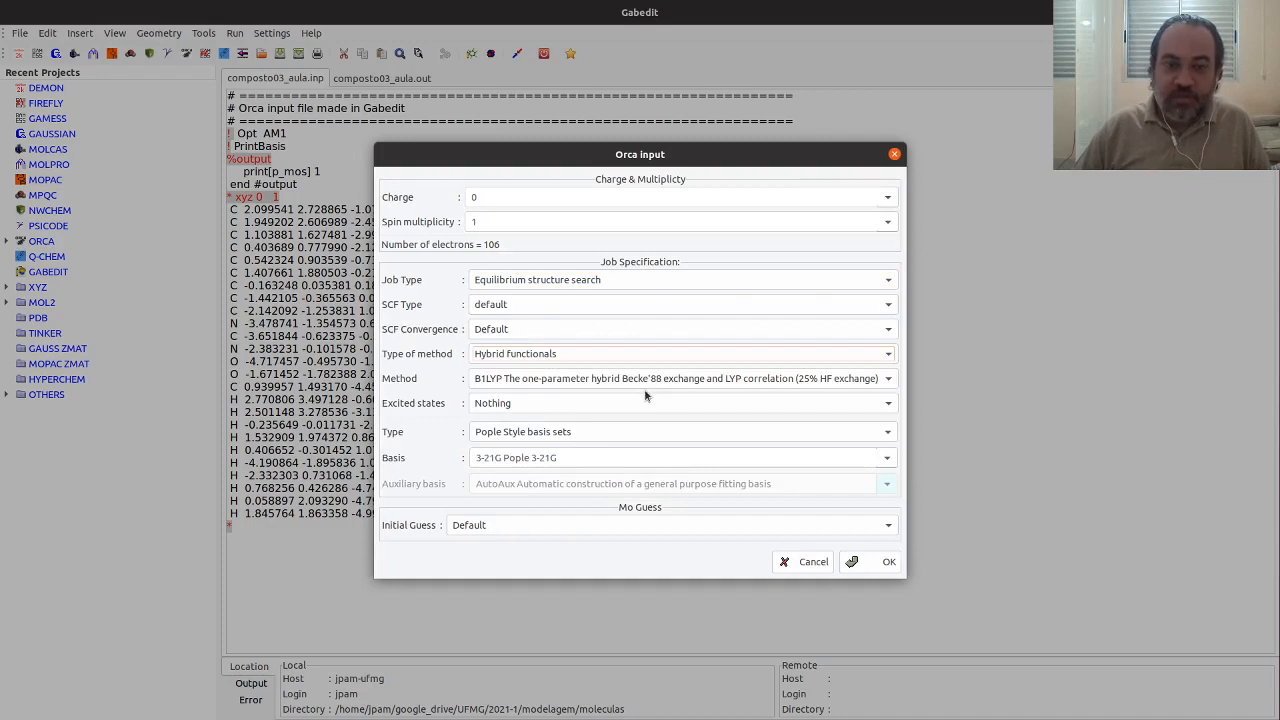
pyautogui.click(579, 381)
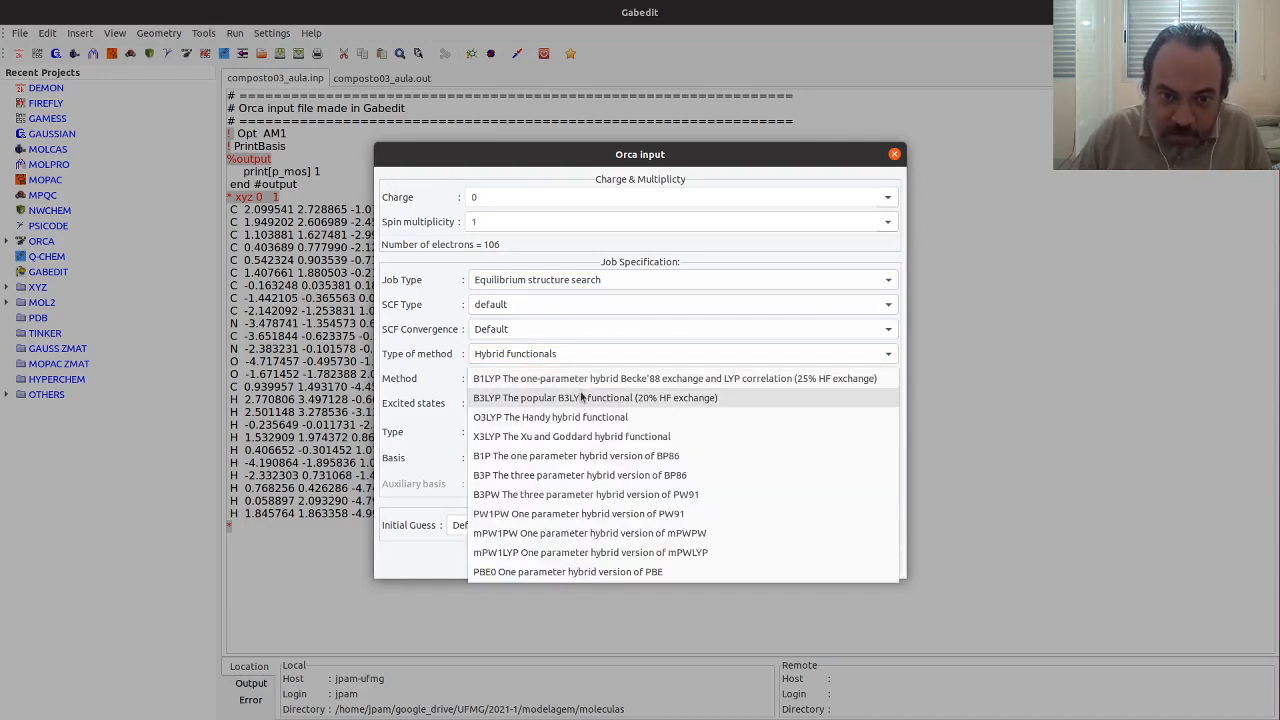
pyautogui.click(742, 400)
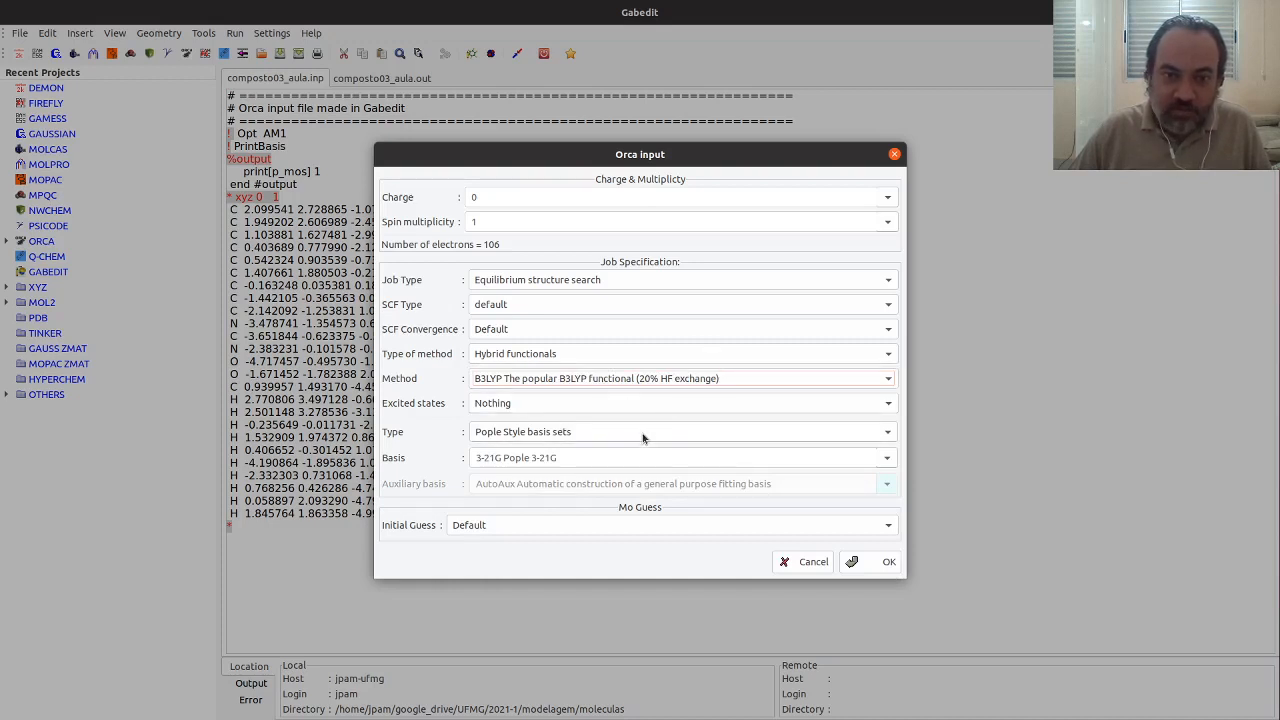
# Choose the 6-311G** basis with one polarisation function on all atoms and generate the Orca input file.
pyautogui.click(886, 460)
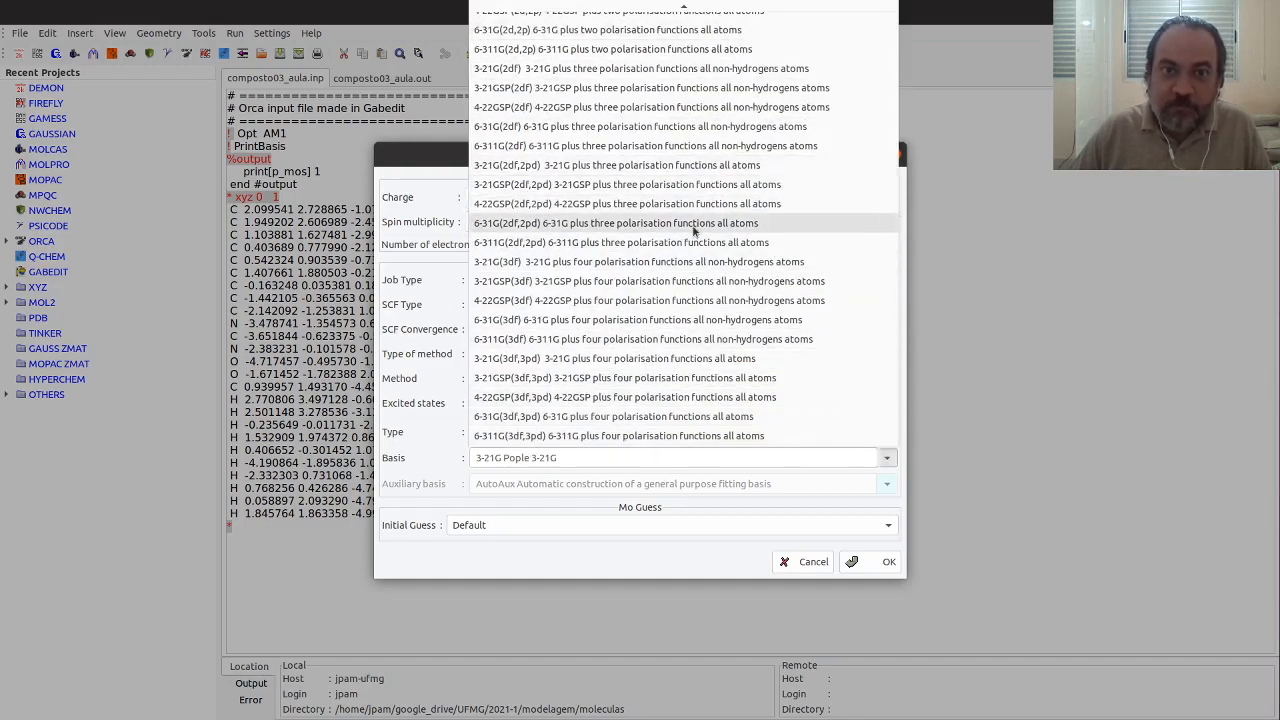
pyautogui.scroll(1, 693, 232)
pyautogui.scroll(2, 693, 232)
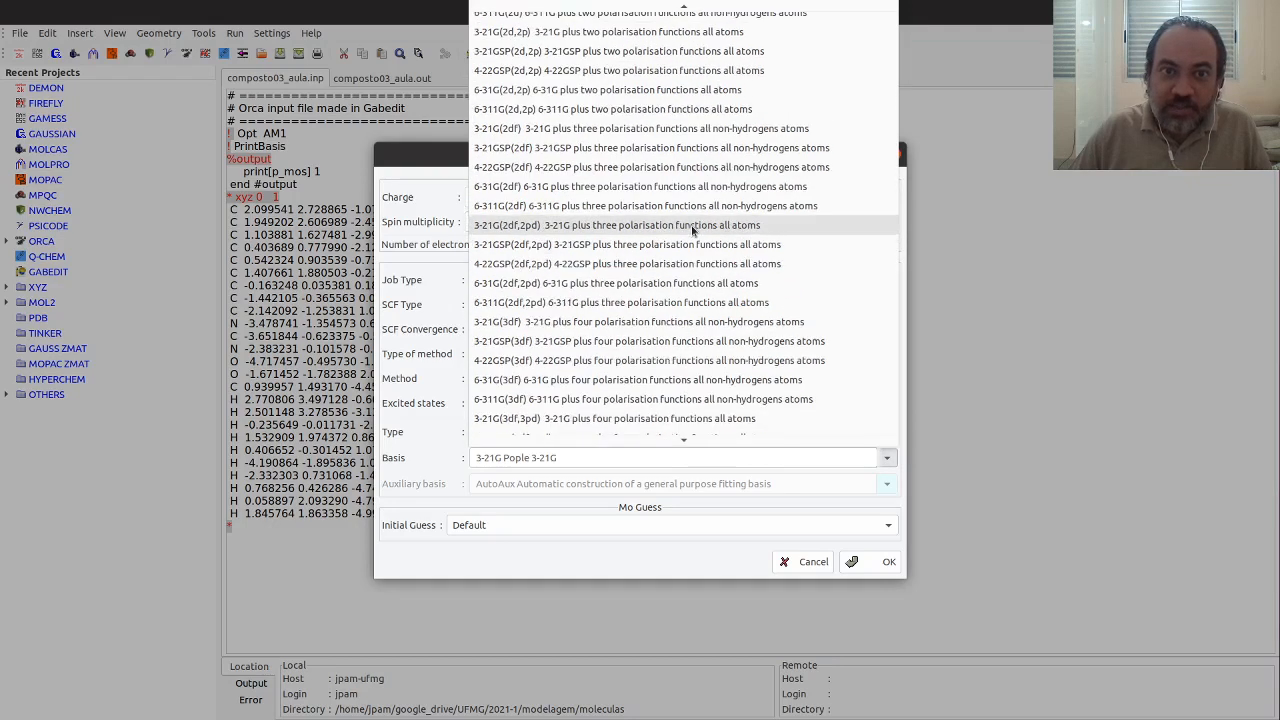
pyautogui.scroll(2, 693, 232)
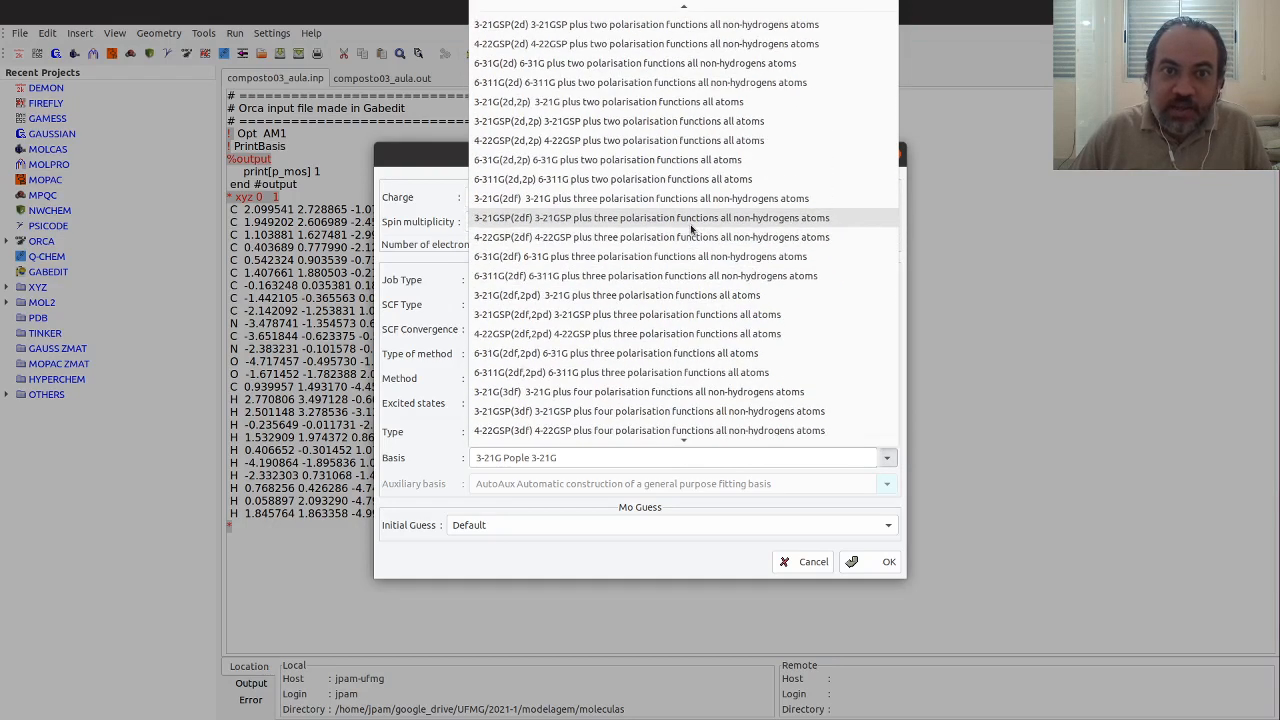
pyautogui.scroll(4, 691, 230)
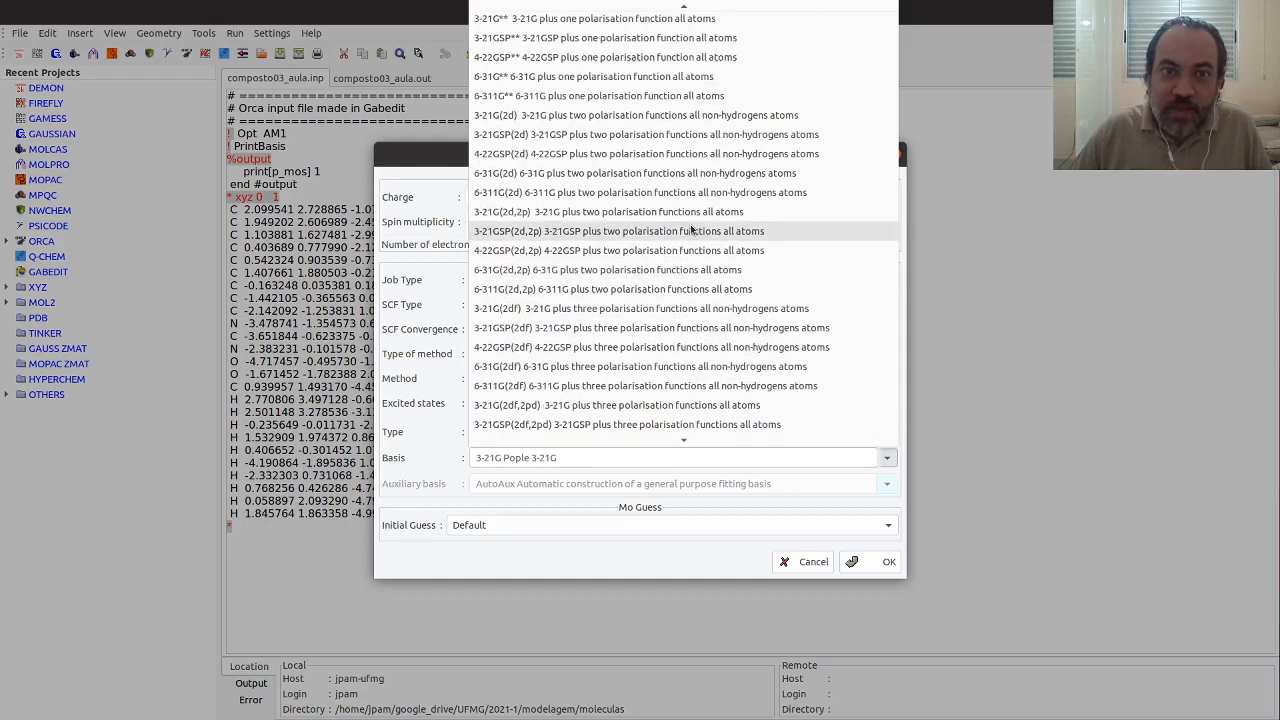
pyautogui.scroll(2, 691, 230)
pyautogui.scroll(2, 687, 240)
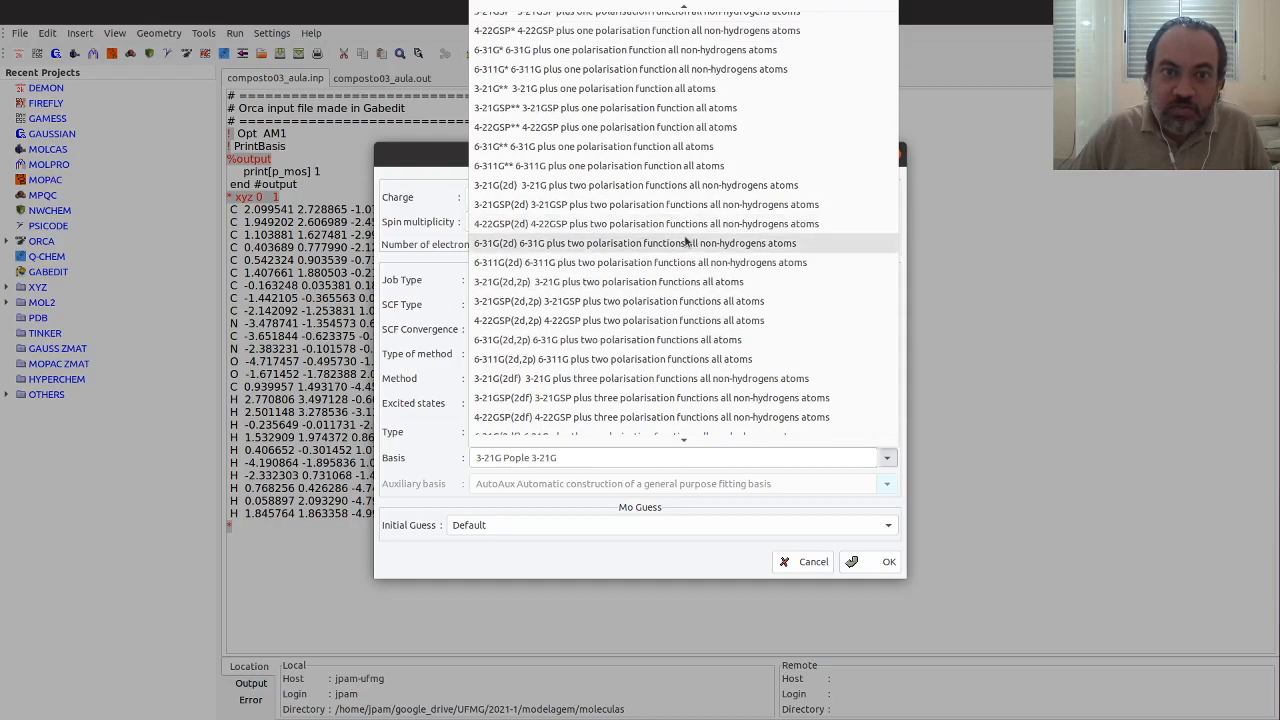
pyautogui.click(716, 167)
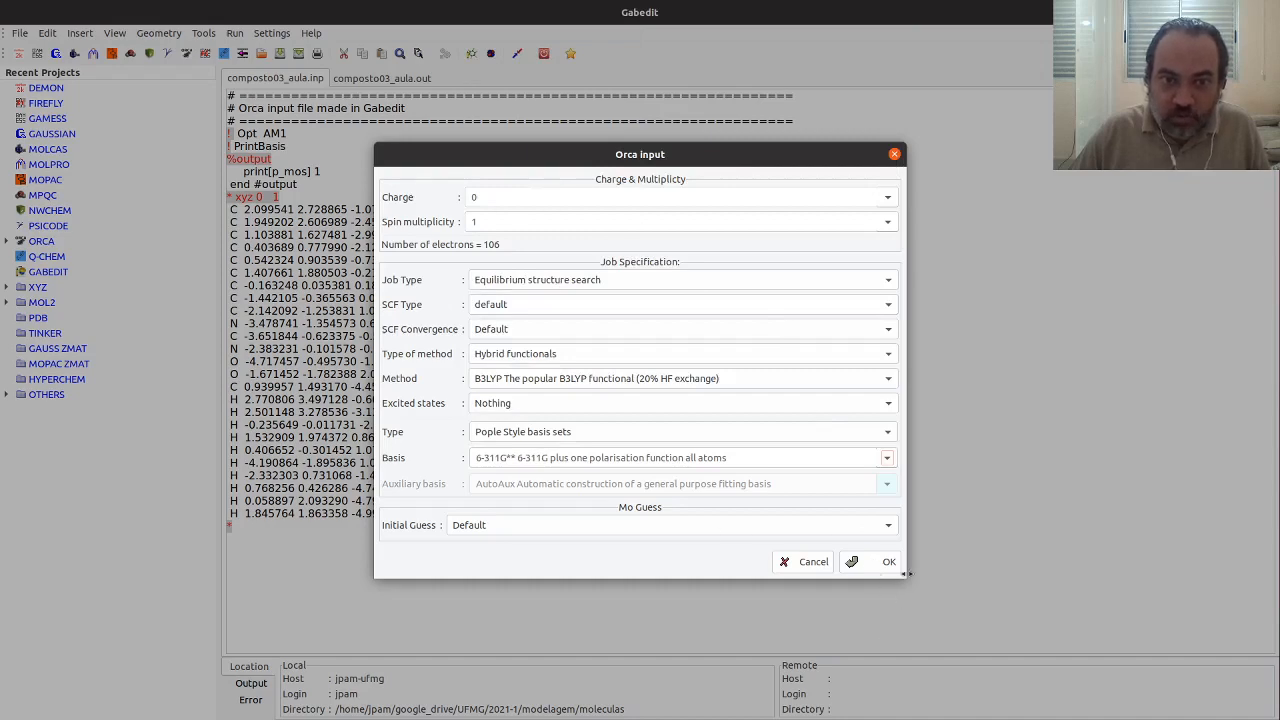
pyautogui.click(857, 562)
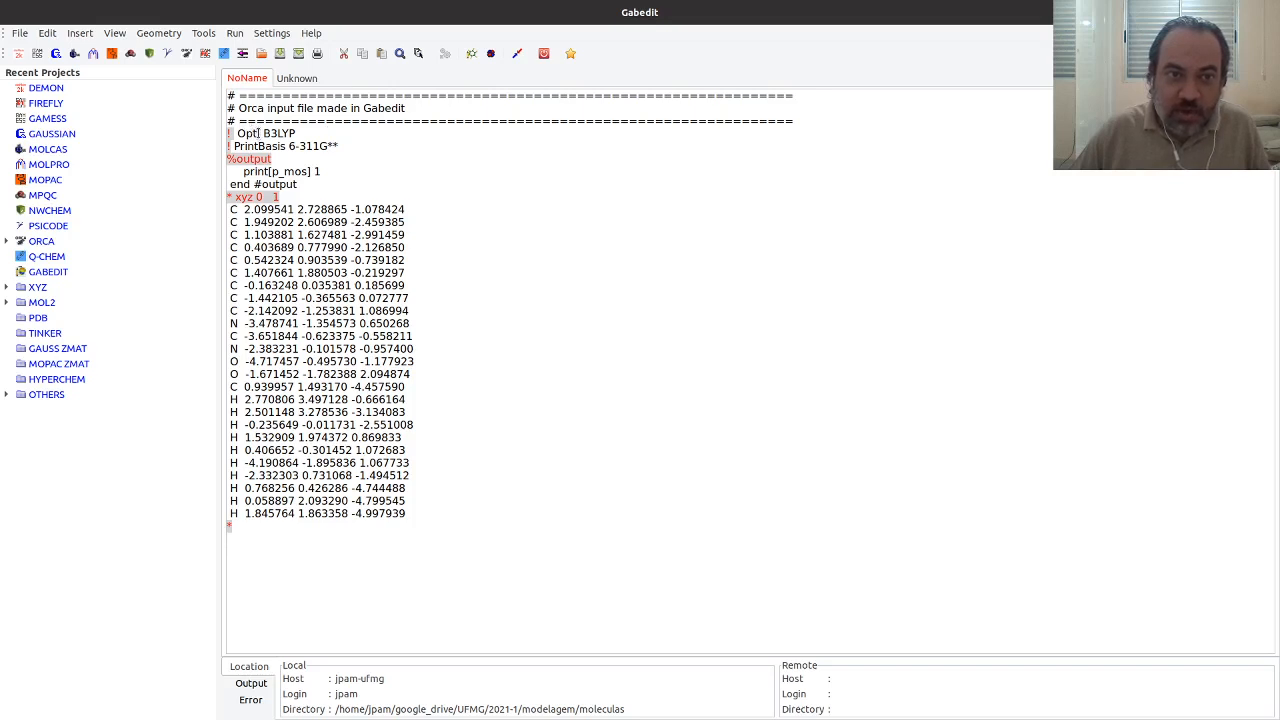
# Examine the new input's basis set keyword, its header block down to the xyz line, and the atomic coordinates.
pyautogui.moveTo(262, 133); pyautogui.dragTo(344, 141)
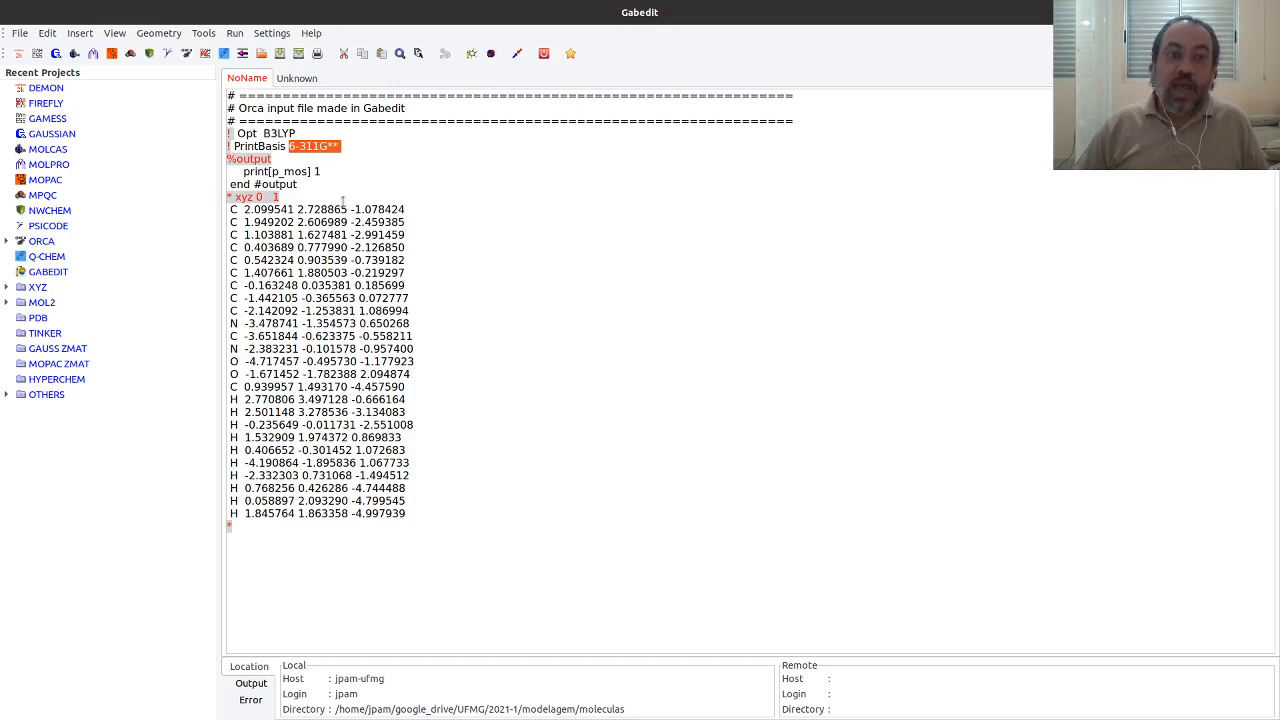
pyautogui.moveTo(337, 194); pyautogui.dragTo(198, 100)
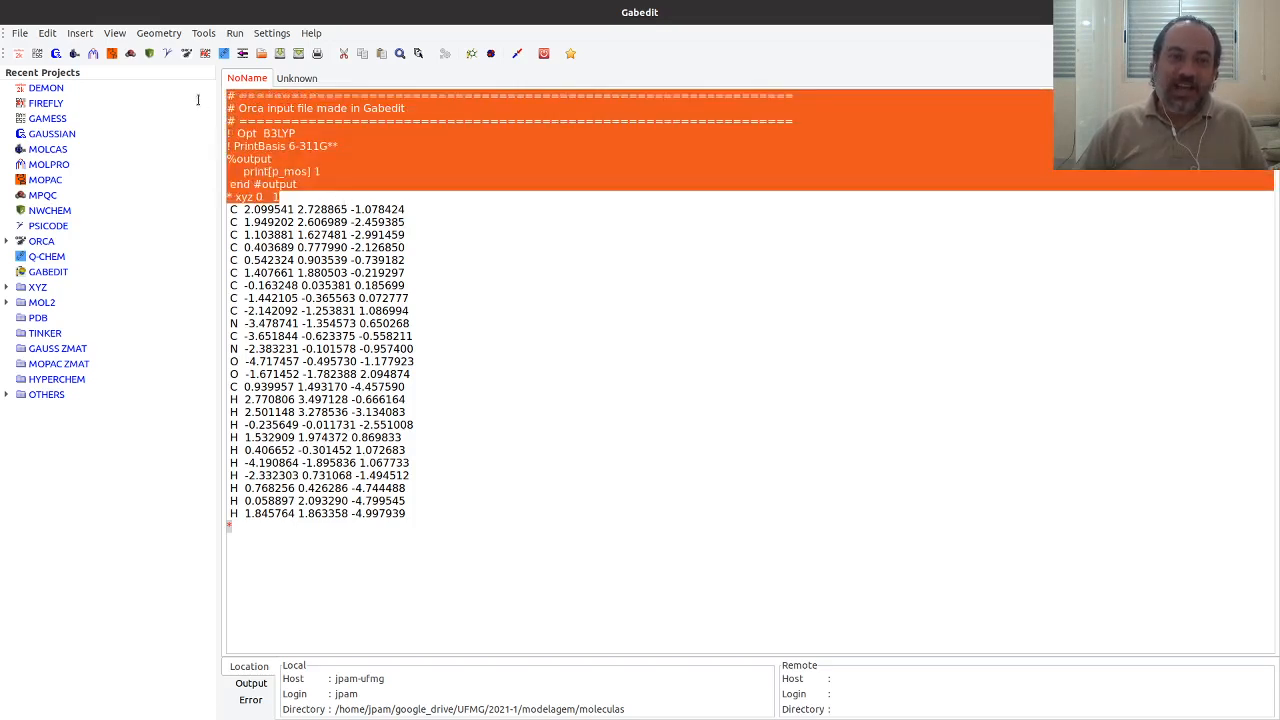
pyautogui.click(342, 178)
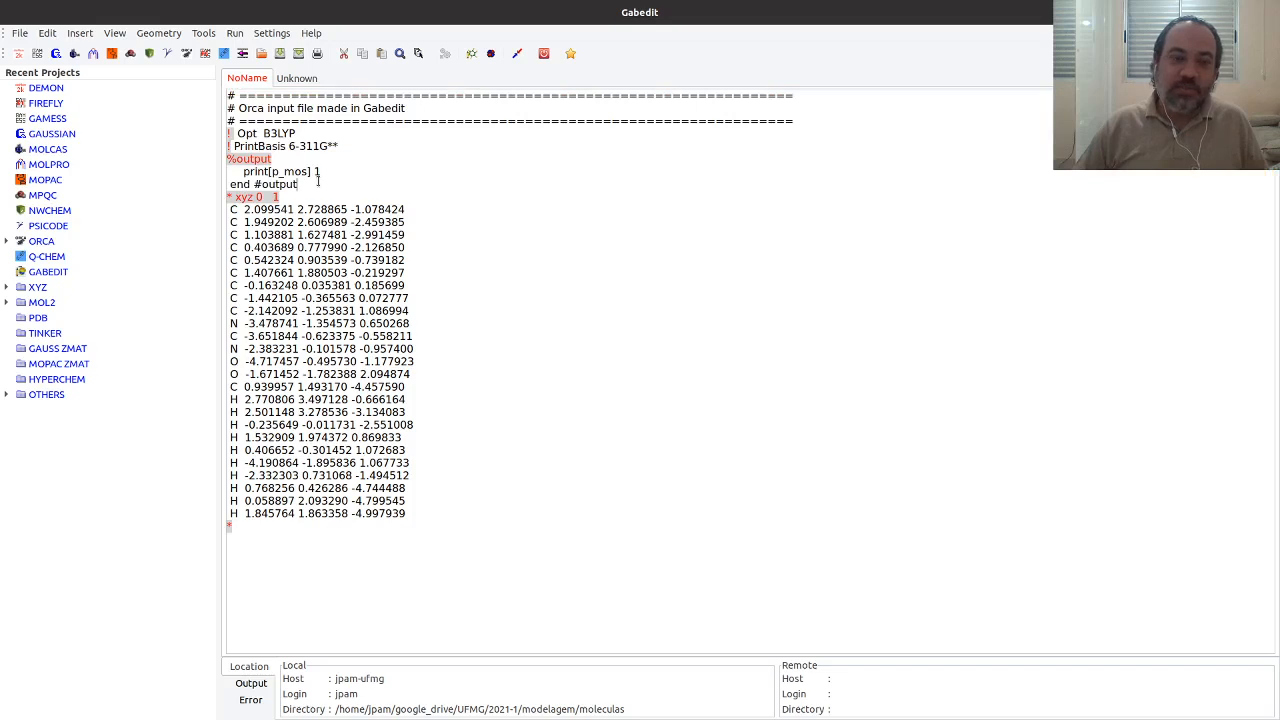
pyautogui.moveTo(318, 180); pyautogui.dragTo(188, 95)
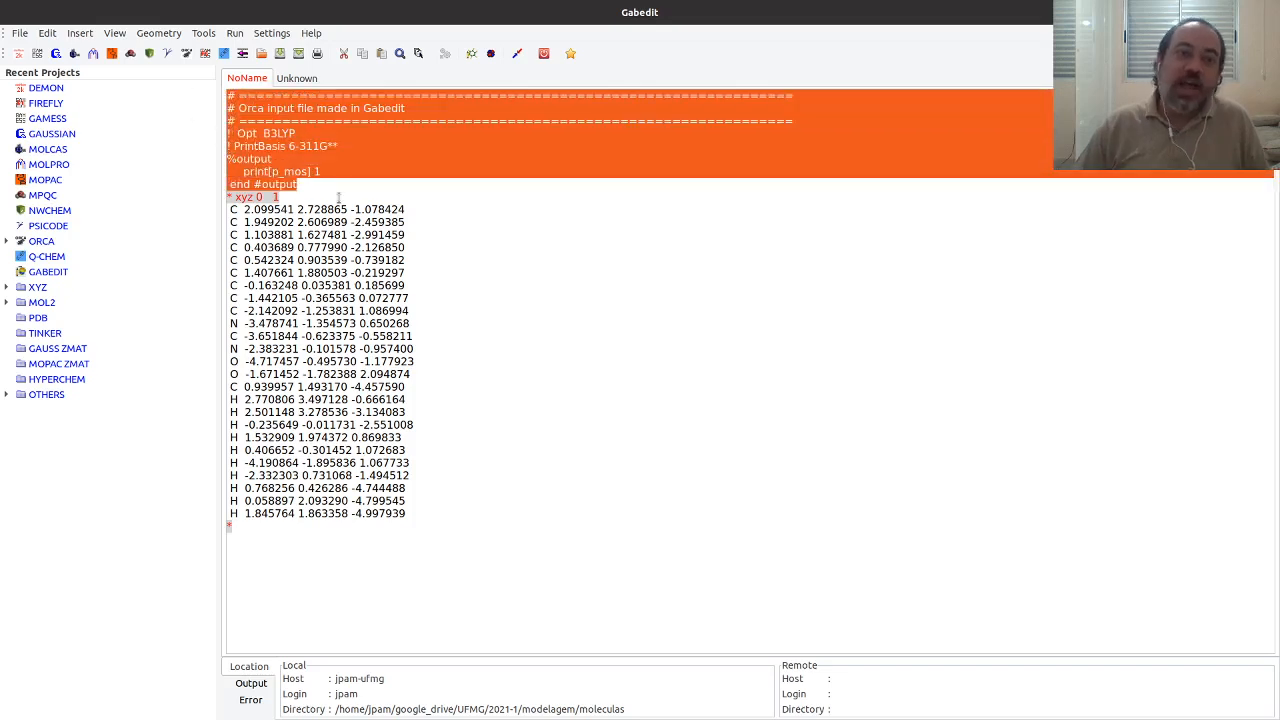
pyautogui.click(350, 210)
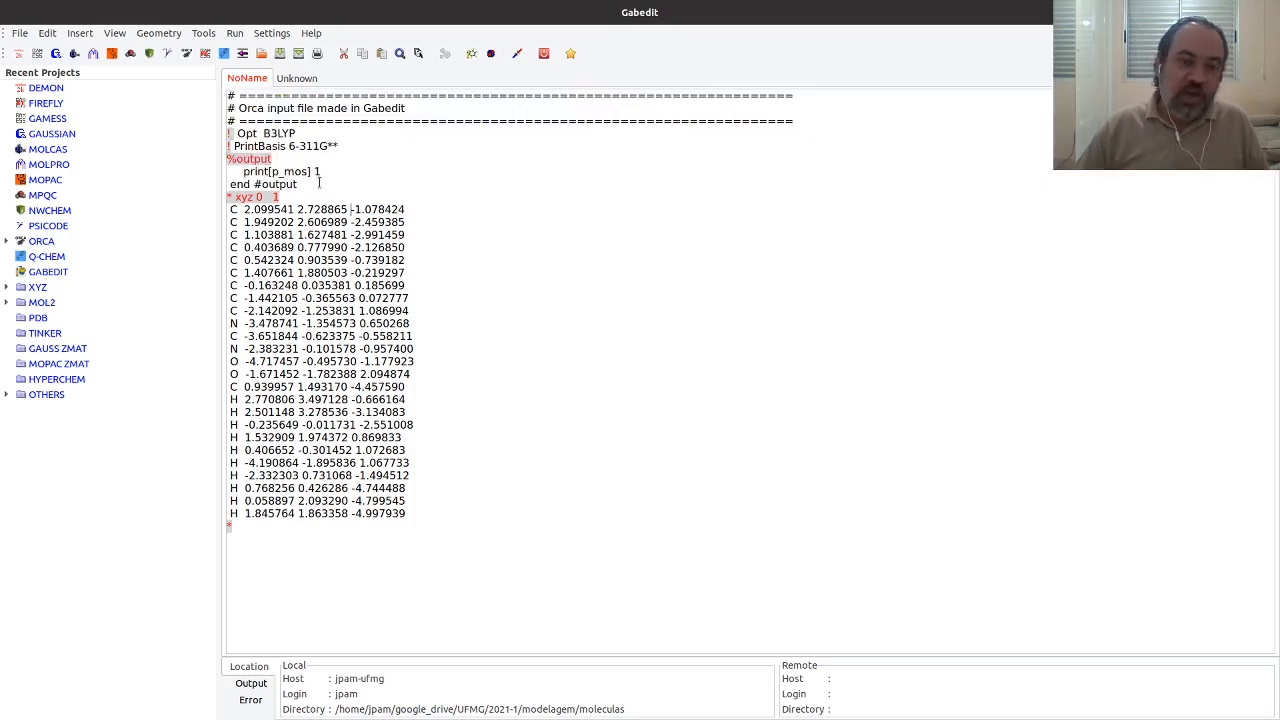
pyautogui.moveTo(319, 181); pyautogui.dragTo(181, 95)
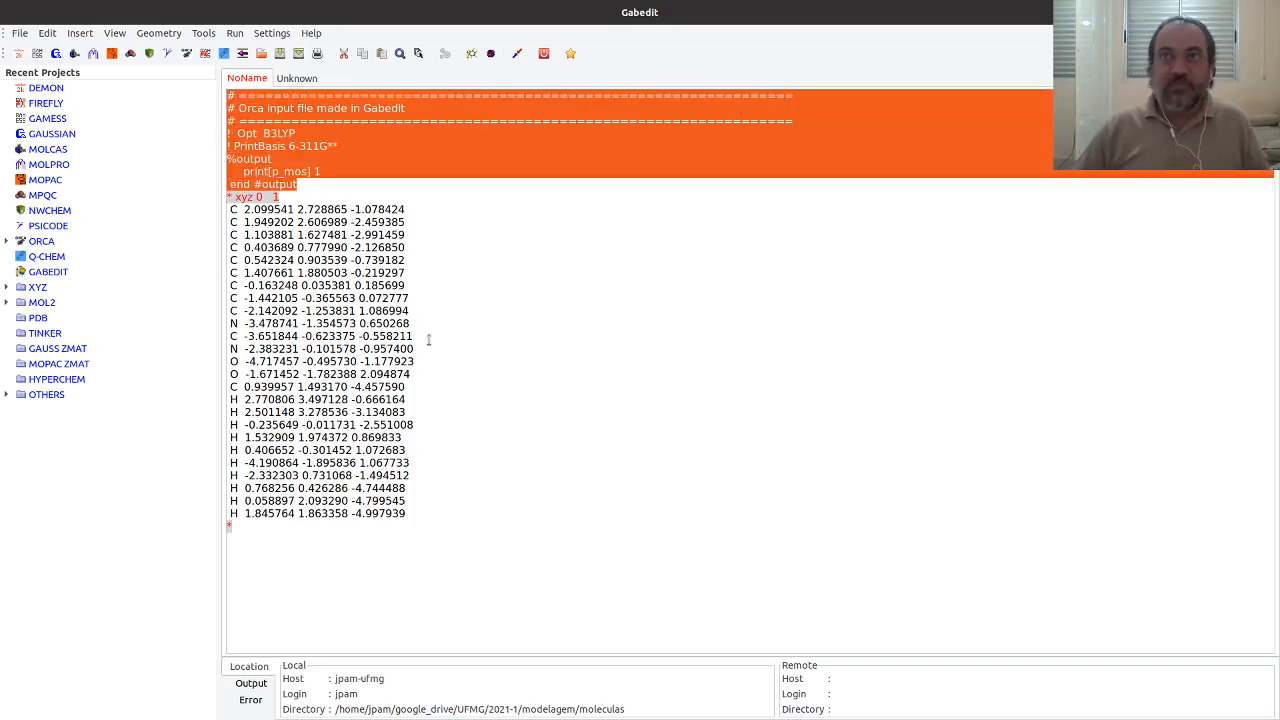
pyautogui.moveTo(320, 536); pyautogui.dragTo(226, 322)
pyautogui.click(501, 254)
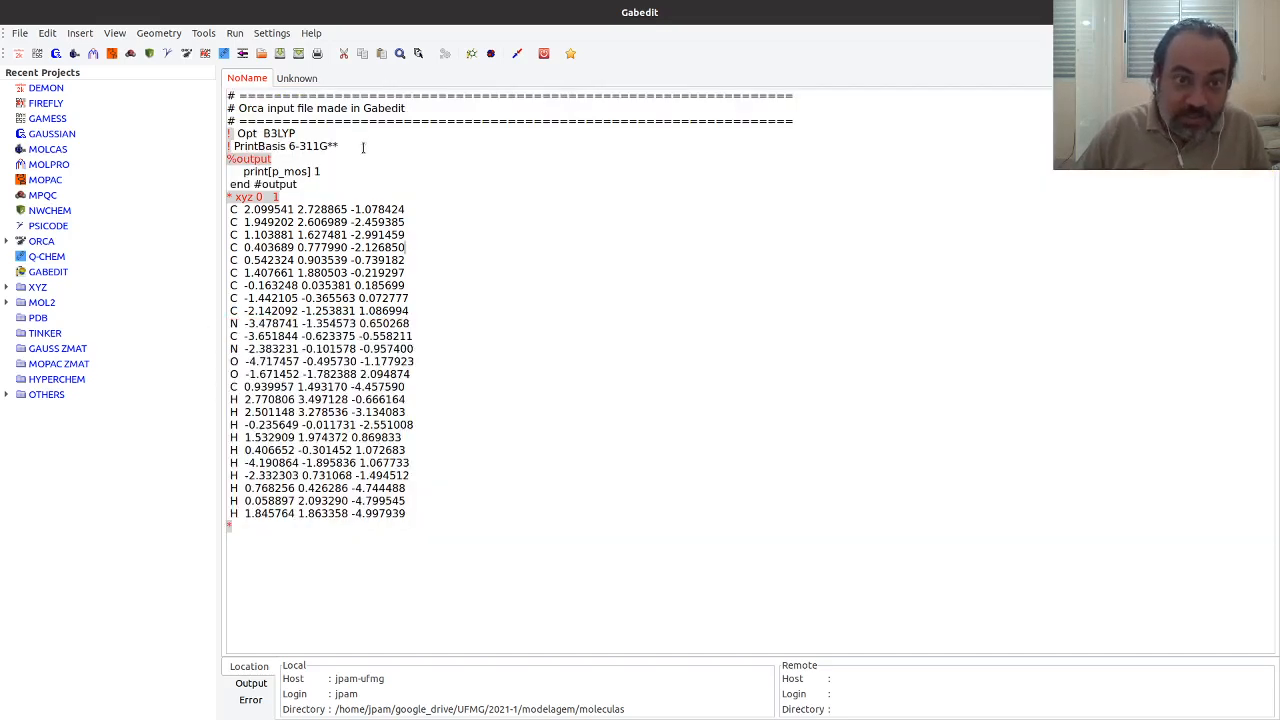
# Examine the # comment lines, then the Opt B3LYP and PrintBasis 6-311G** keyword lines of the new input.
pyautogui.doubleClick(230, 96)
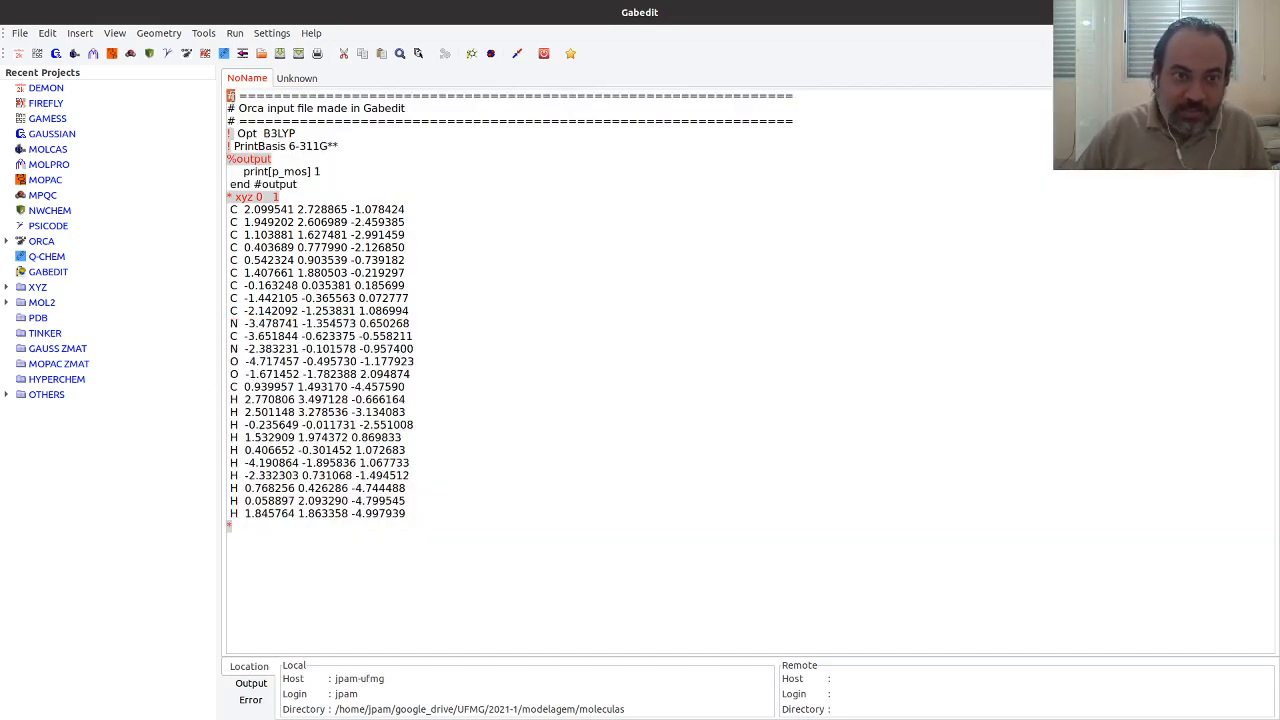
pyautogui.click(237, 133)
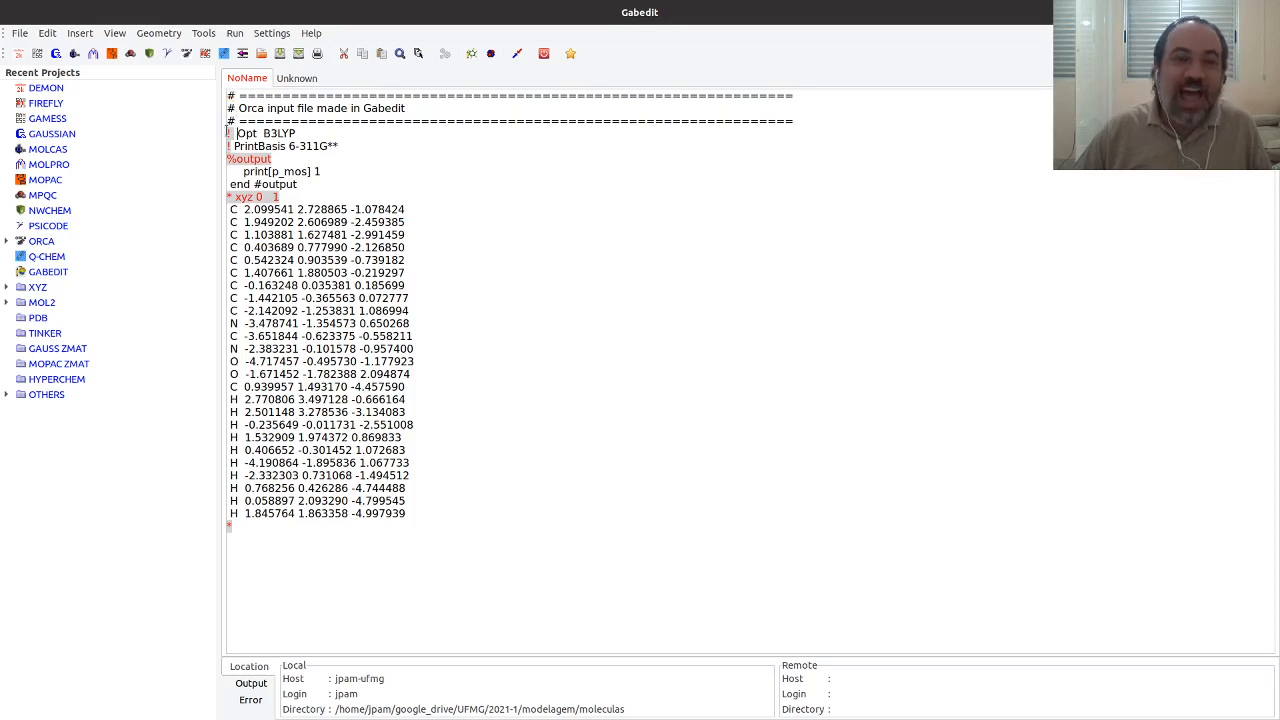
pyautogui.moveTo(229, 119); pyautogui.dragTo(778, 95)
pyautogui.click(719, 142)
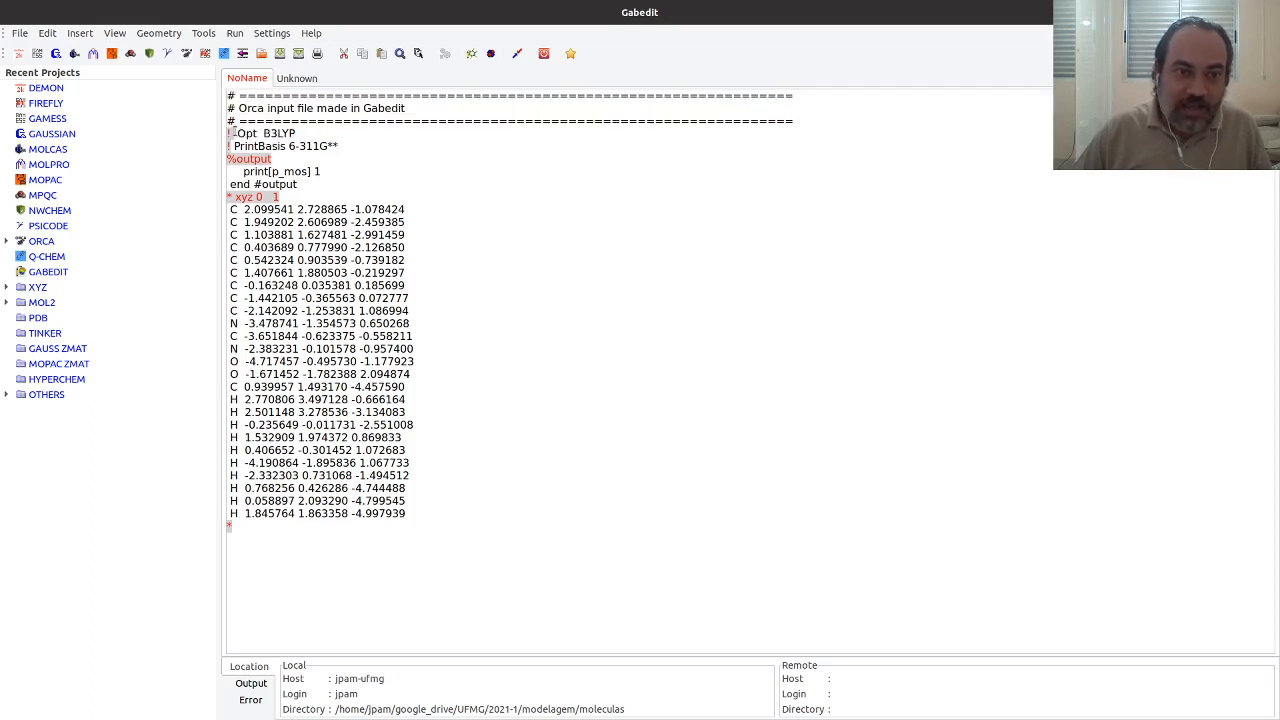
pyautogui.click(234, 133)
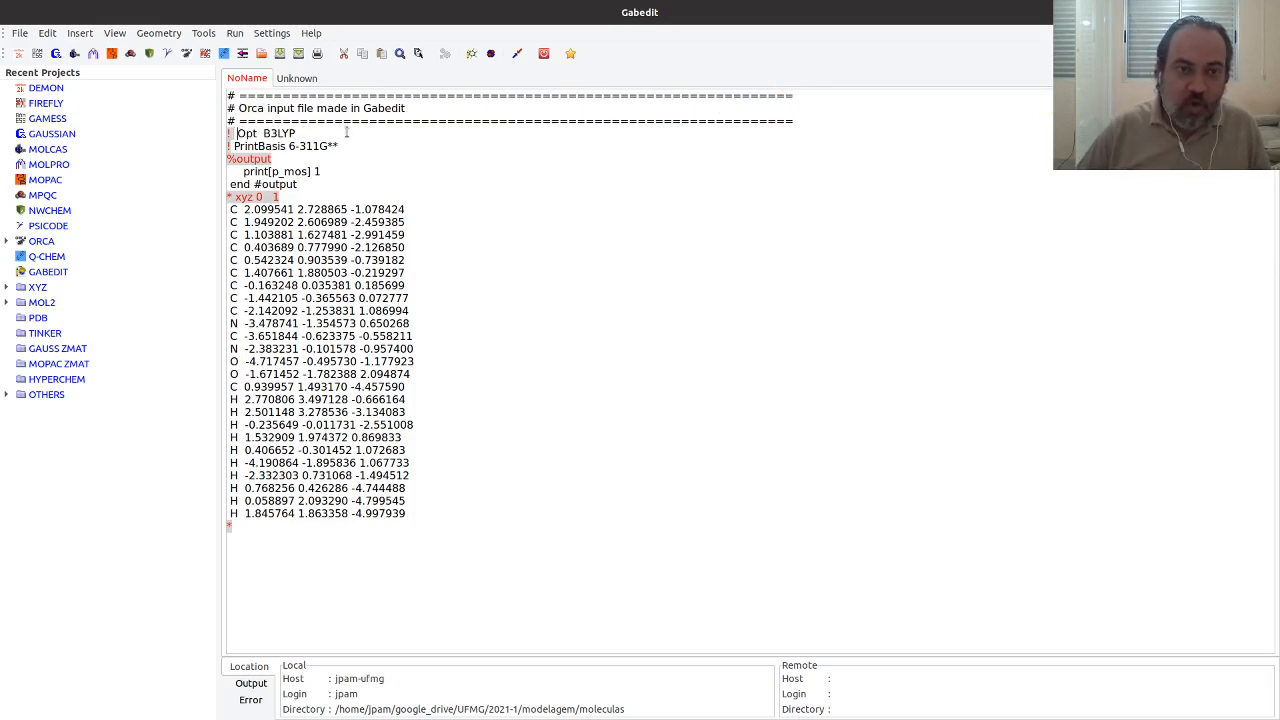
pyautogui.keyDown('shift'); pyautogui.click(347, 131); pyautogui.keyUp('shift')
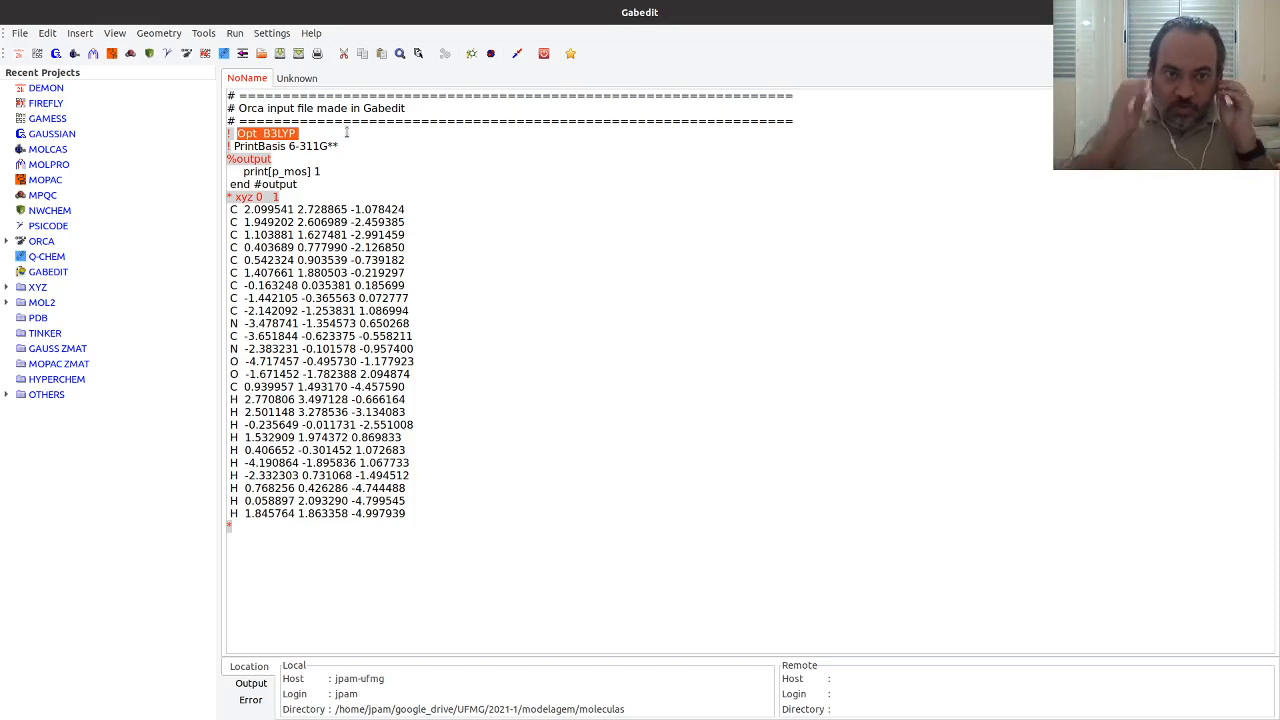
pyautogui.press('Down')
pyautogui.press('Left')
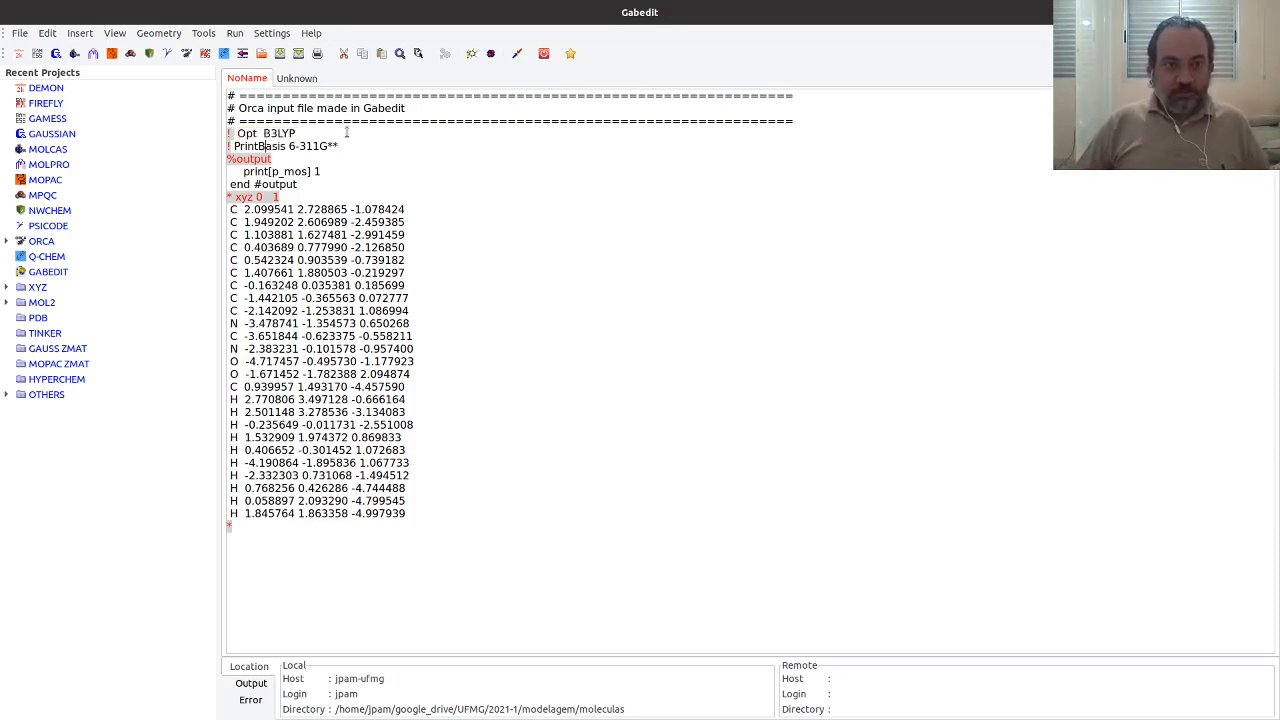
pyautogui.hotkey('shift', 'End')
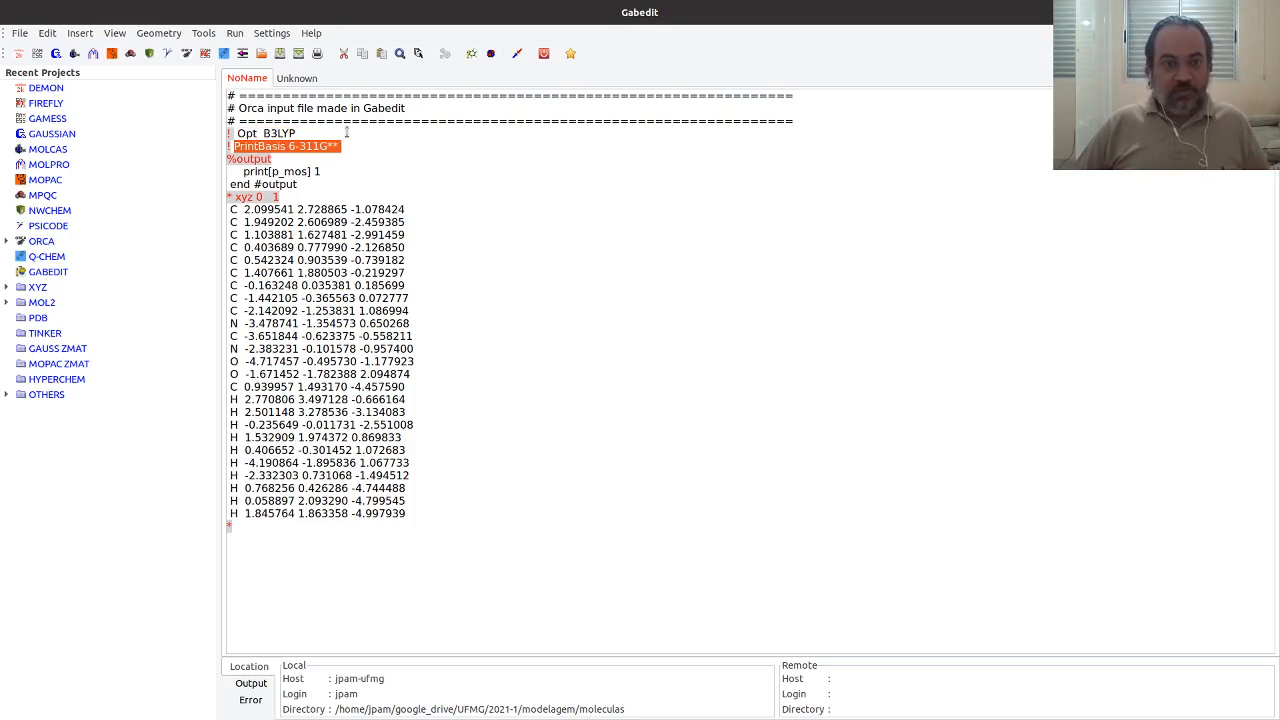
pyautogui.press('Down')
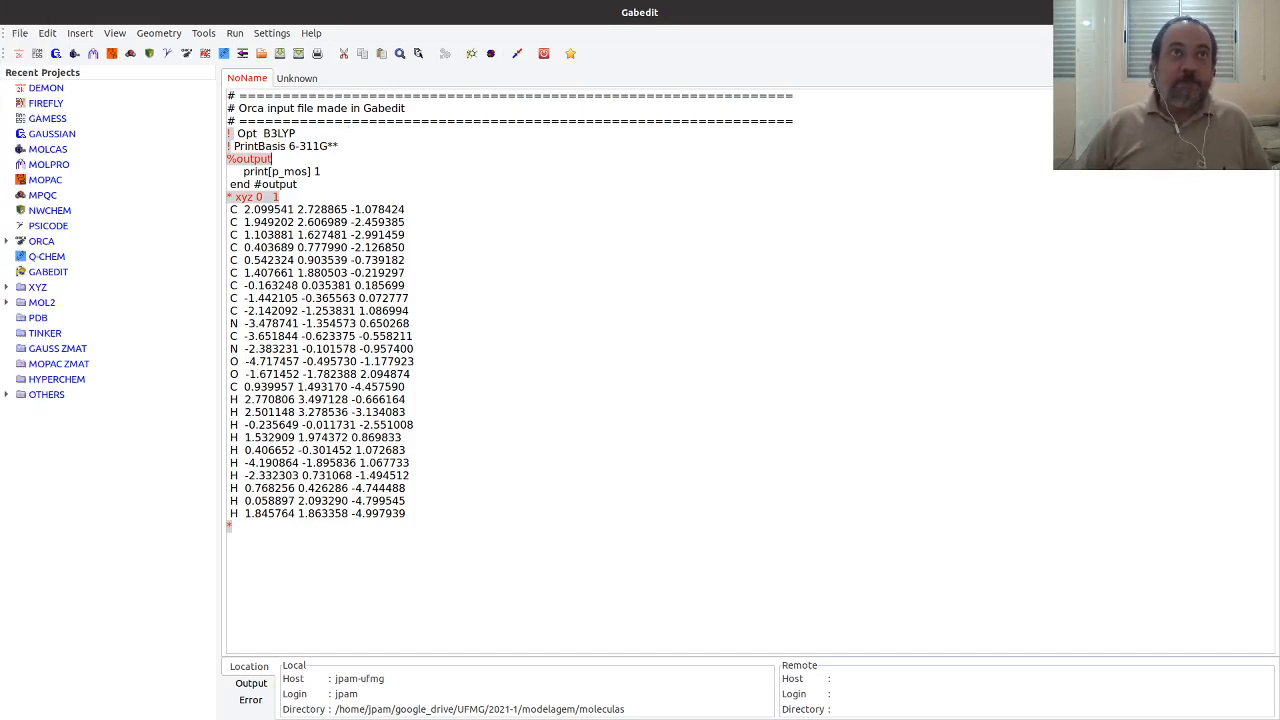
pyautogui.click(296, 146)
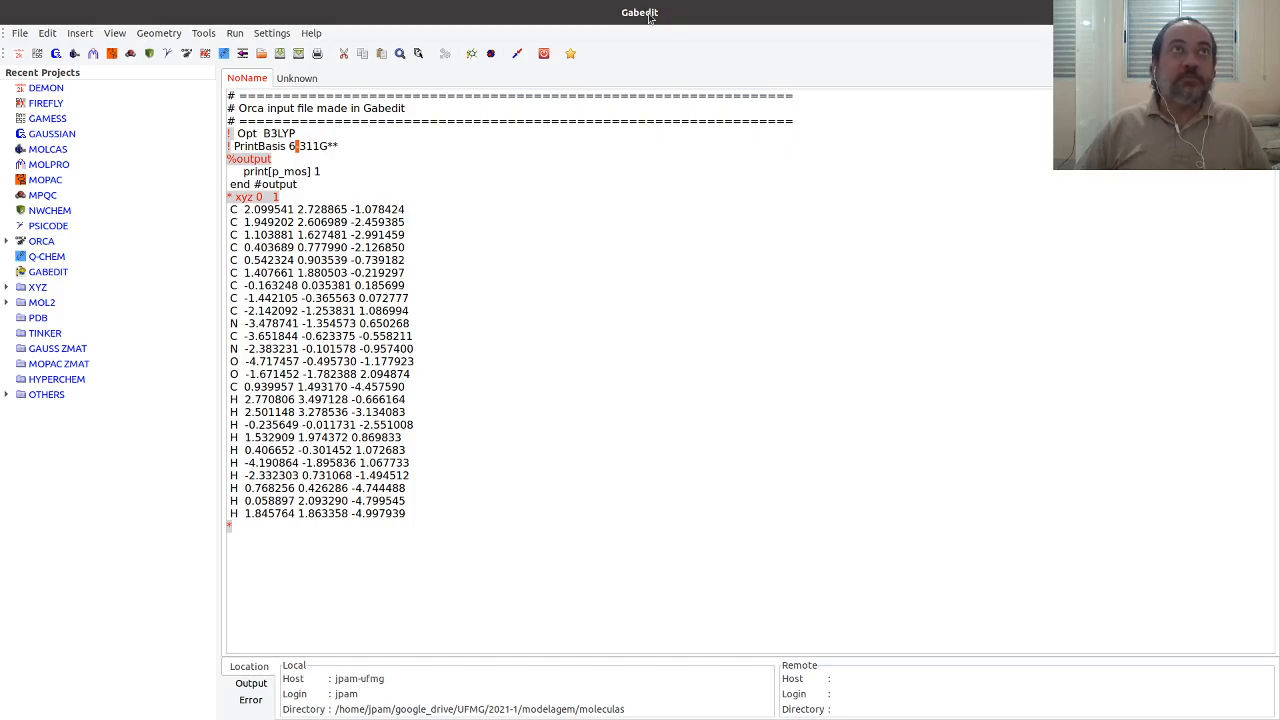
# Check the AM1 keywords of composto03_aula.inp in the text editor, close it, and highlight the new input's "* xyz 0 1" line.
pyautogui.moveTo(824, 0); pyautogui.dragTo(745, 125)
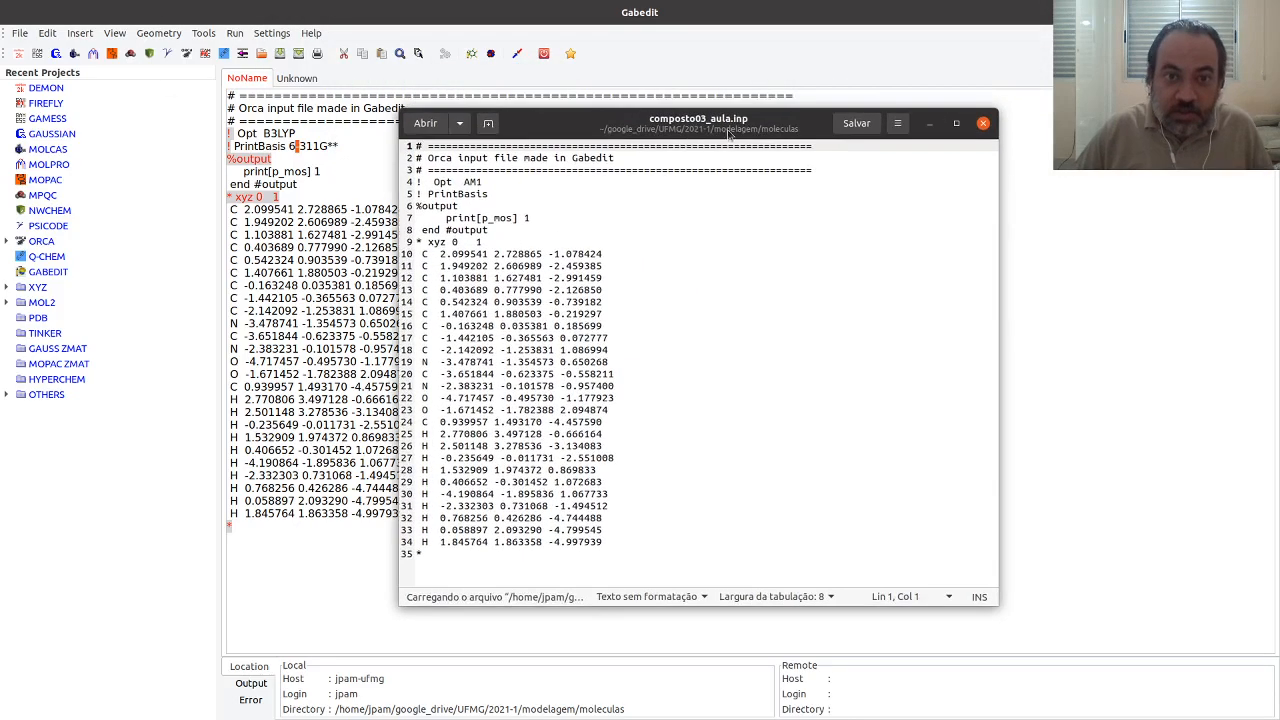
pyautogui.click(494, 193)
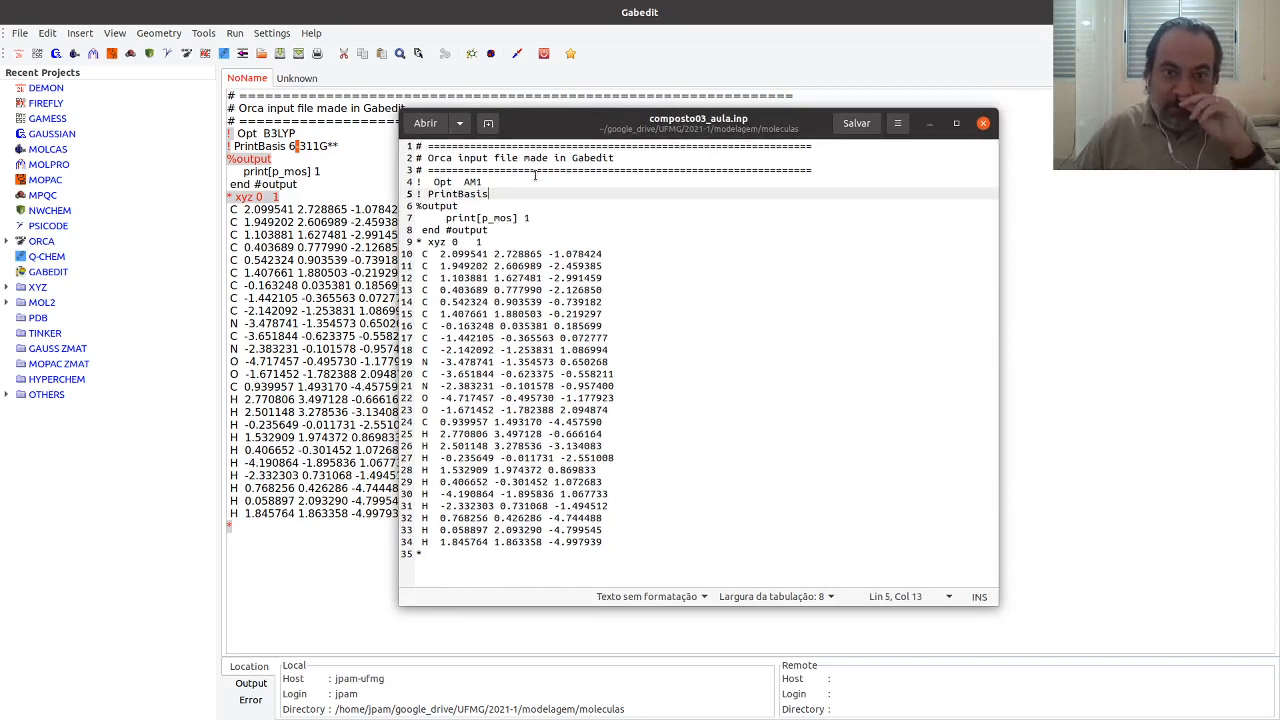
pyautogui.click(983, 123)
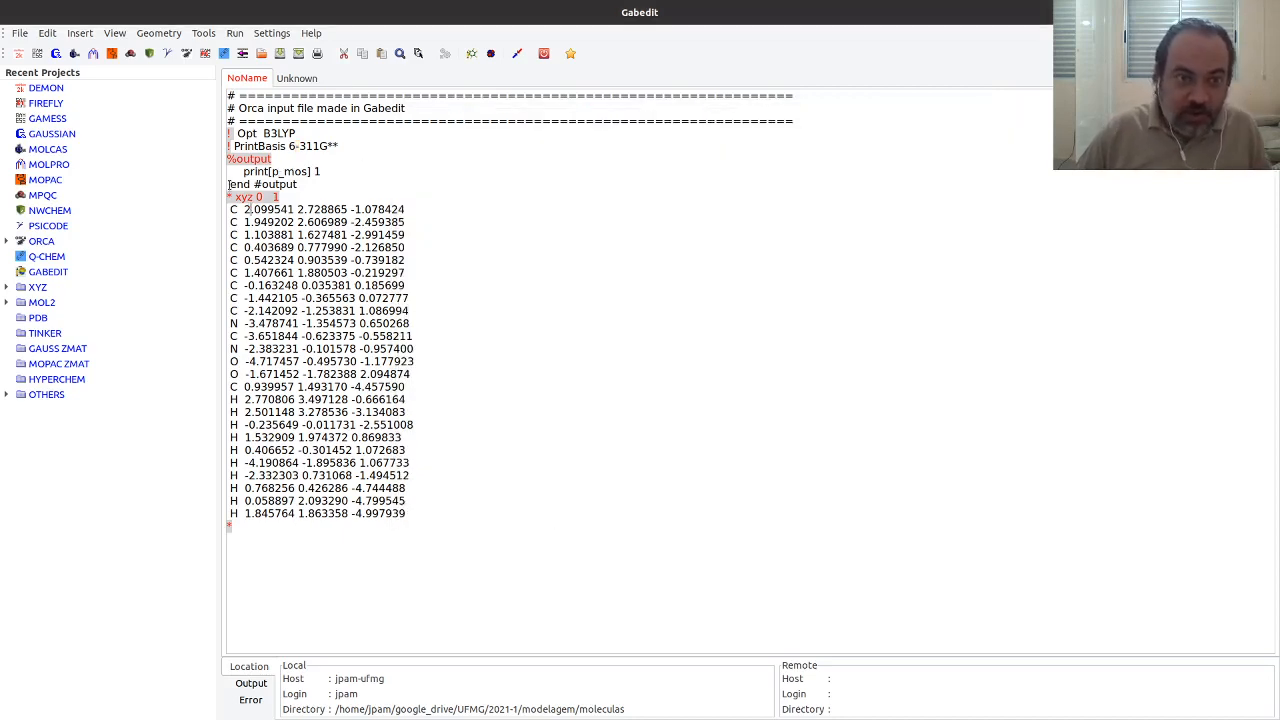
pyautogui.moveTo(228, 192); pyautogui.dragTo(292, 197)
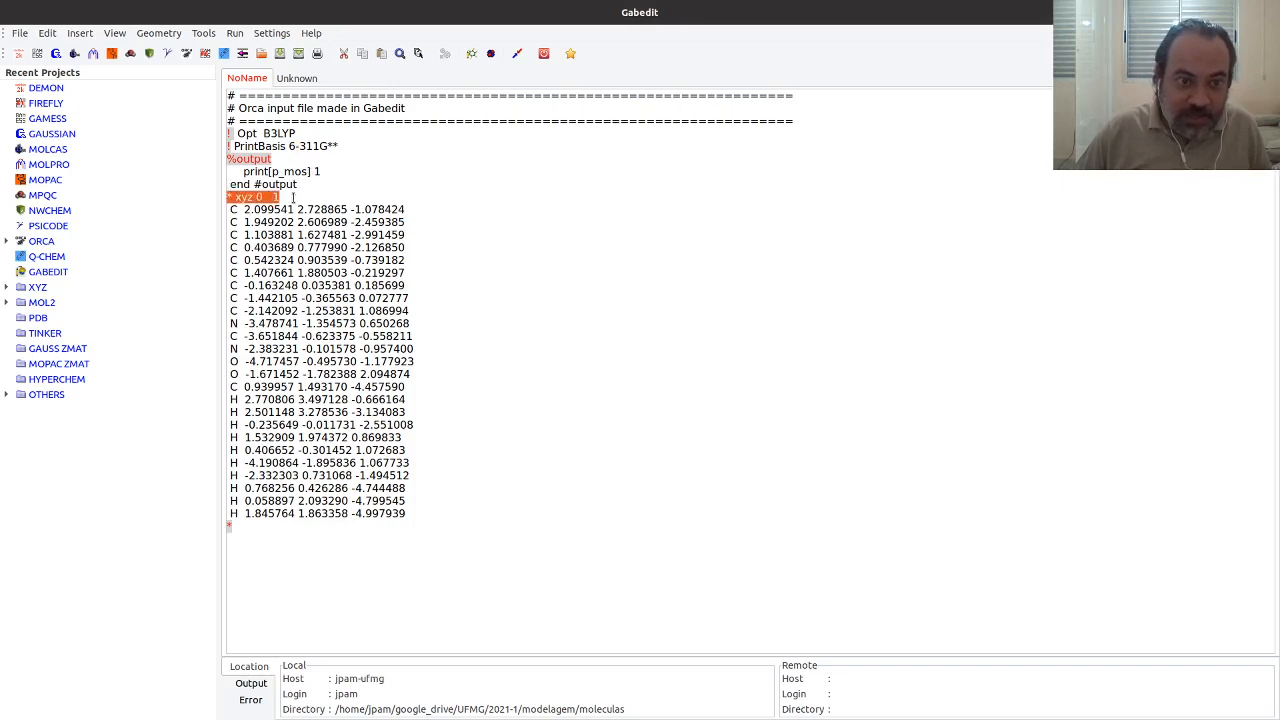
# Examine the new input's coordinate section: the xyz keyword with charge 0 and multiplicity 1, the atomic coordinates, and the closing asterisk.
pyautogui.click(292, 197)
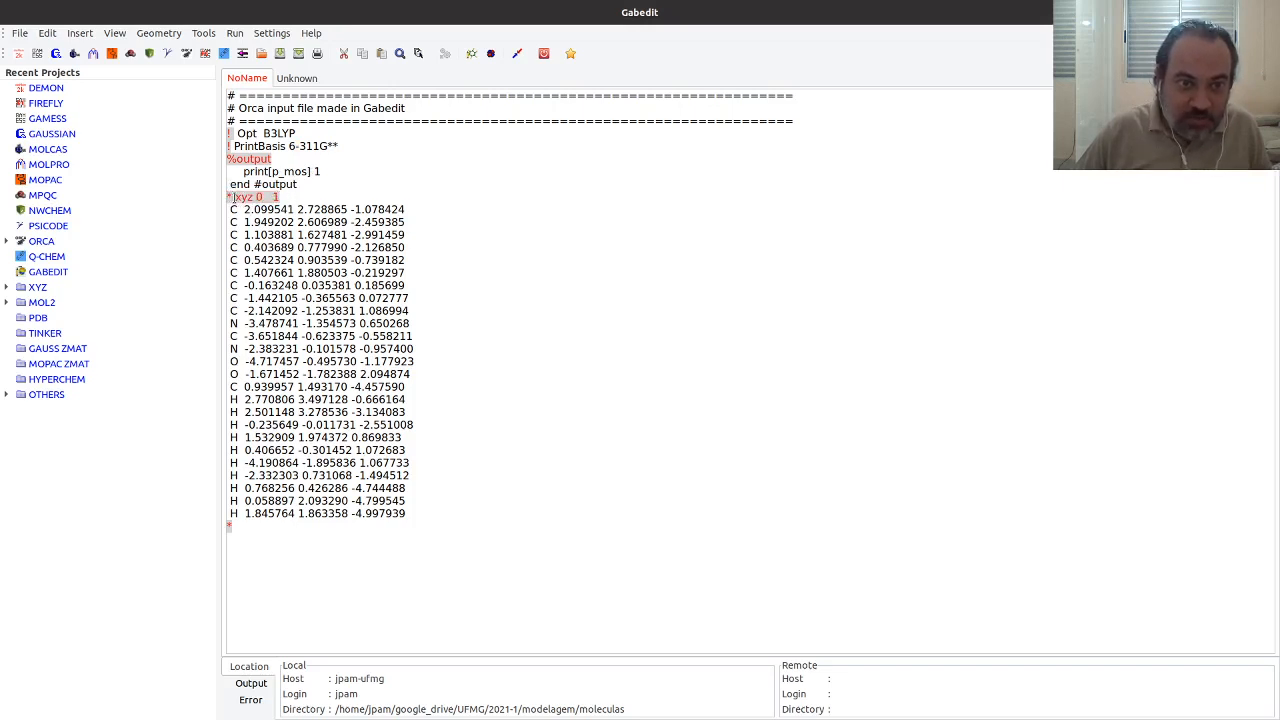
pyautogui.moveTo(229, 197); pyautogui.dragTo(247, 210)
pyautogui.click(258, 197)
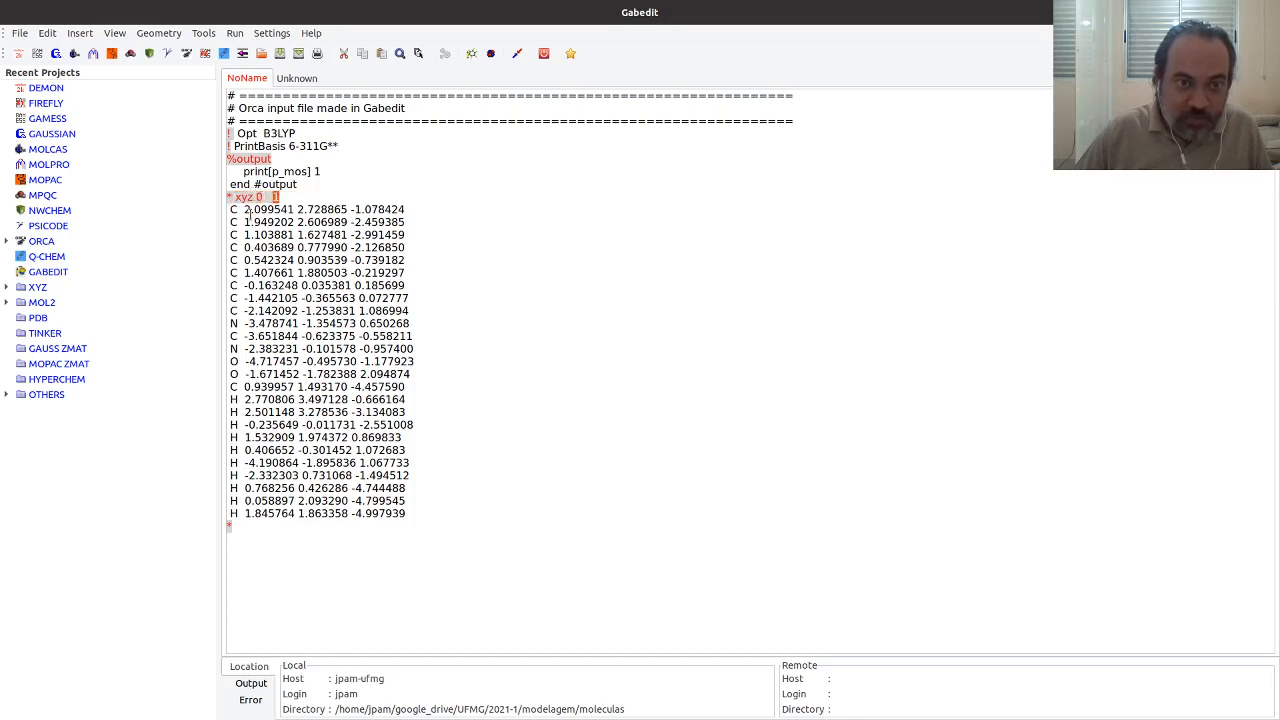
pyautogui.moveTo(229, 208); pyautogui.dragTo(445, 506)
pyautogui.click(424, 517)
pyautogui.moveTo(236, 522); pyautogui.dragTo(225, 523)
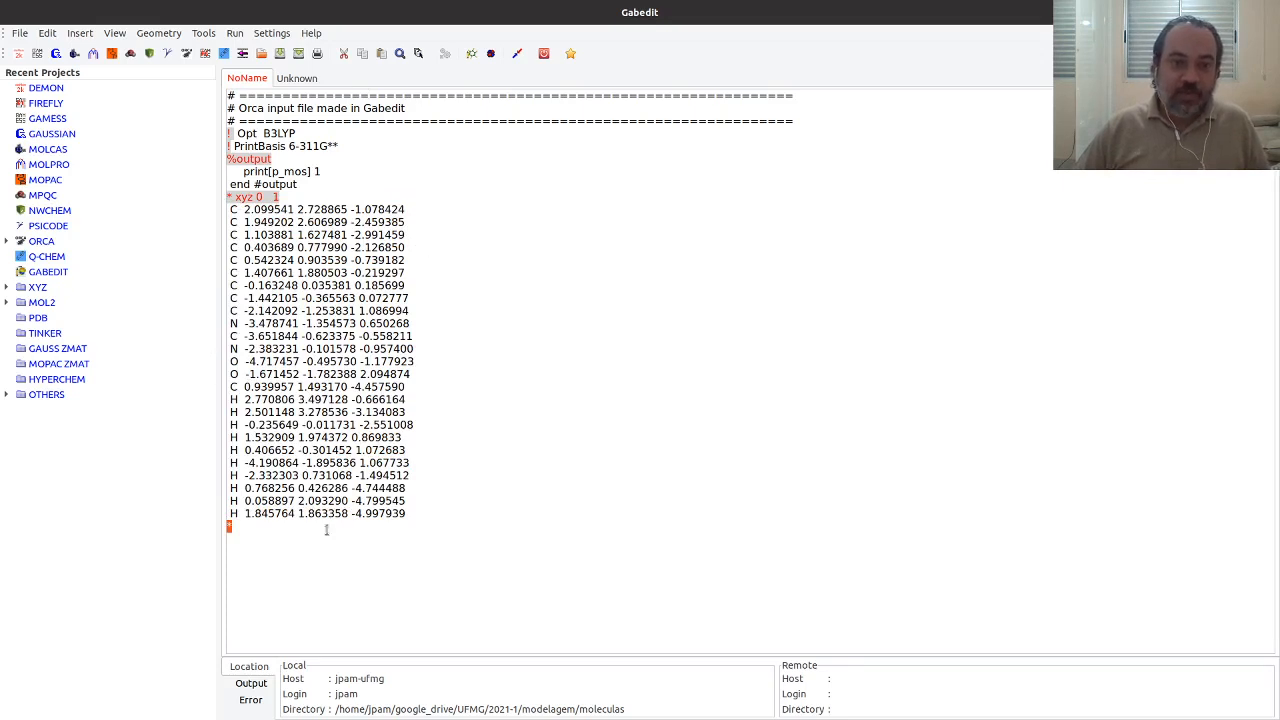
pyautogui.moveTo(230, 527); pyautogui.dragTo(240, 144)
pyautogui.click(502, 222)
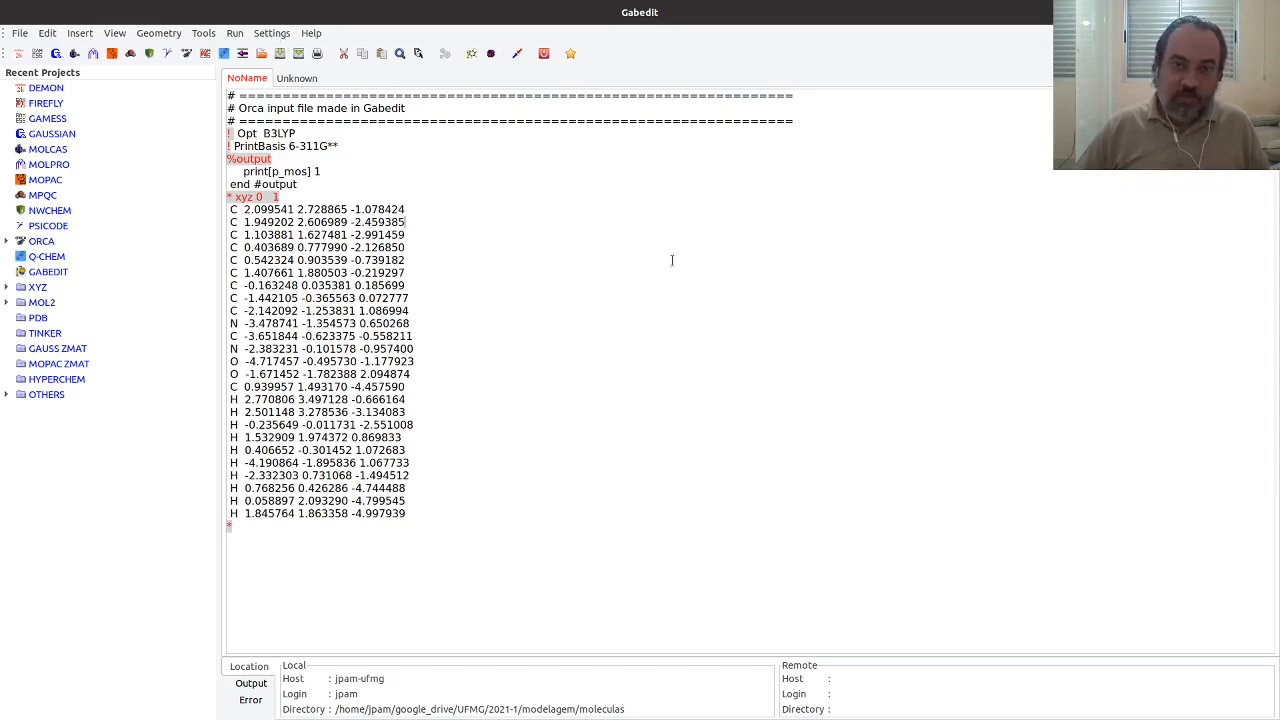
# Check the terminal session in the moleculas directory and return to the new Orca input in Gabedit.
pyautogui.moveTo(4, 490)
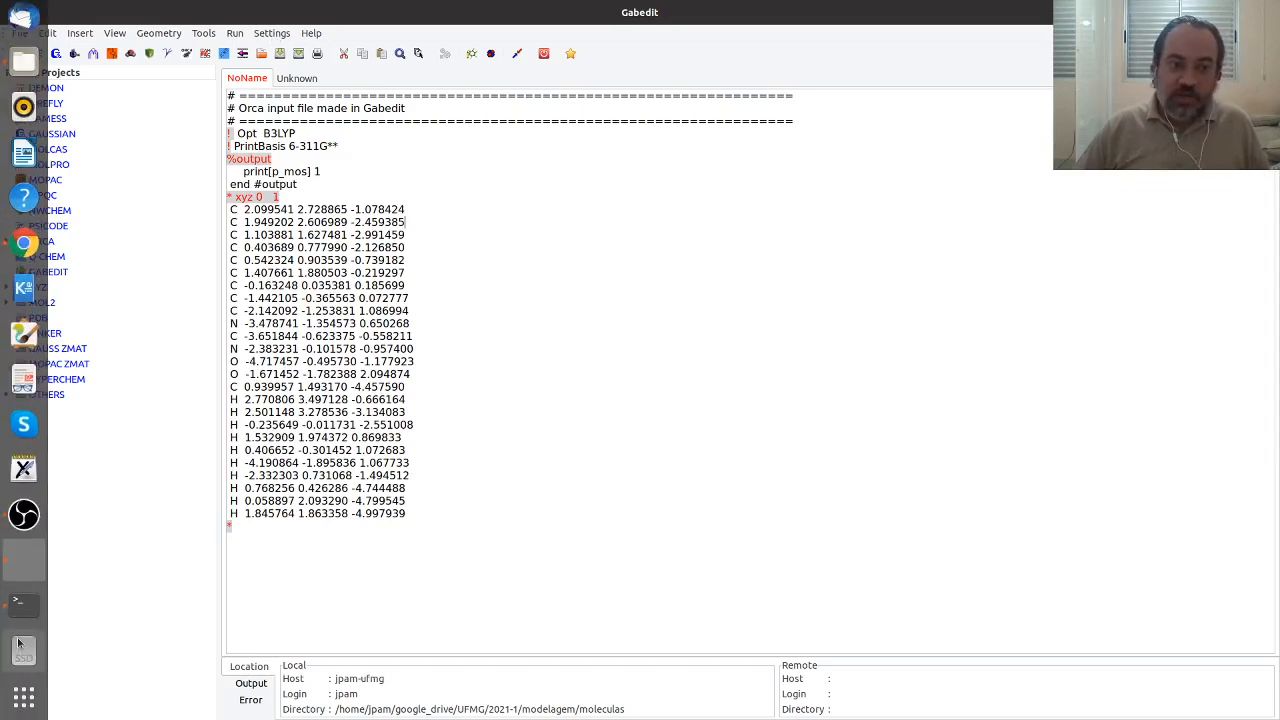
pyautogui.click(24, 601)
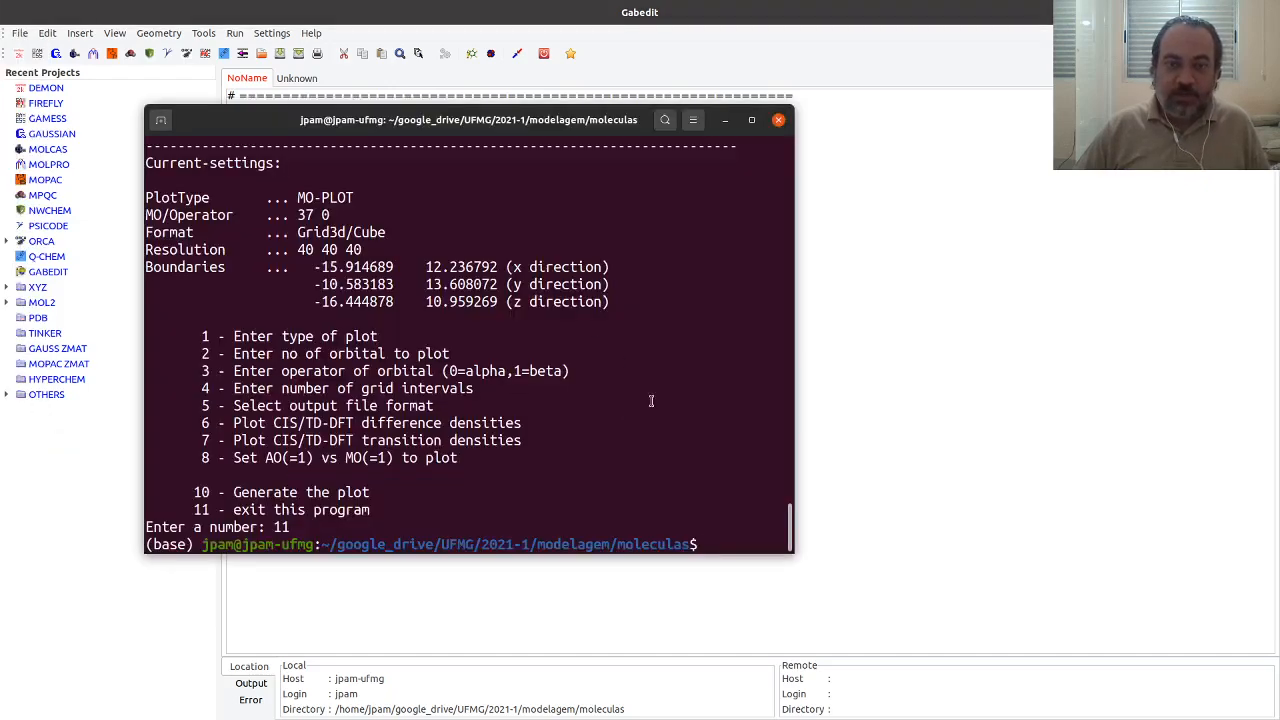
pyautogui.click(862, 322)
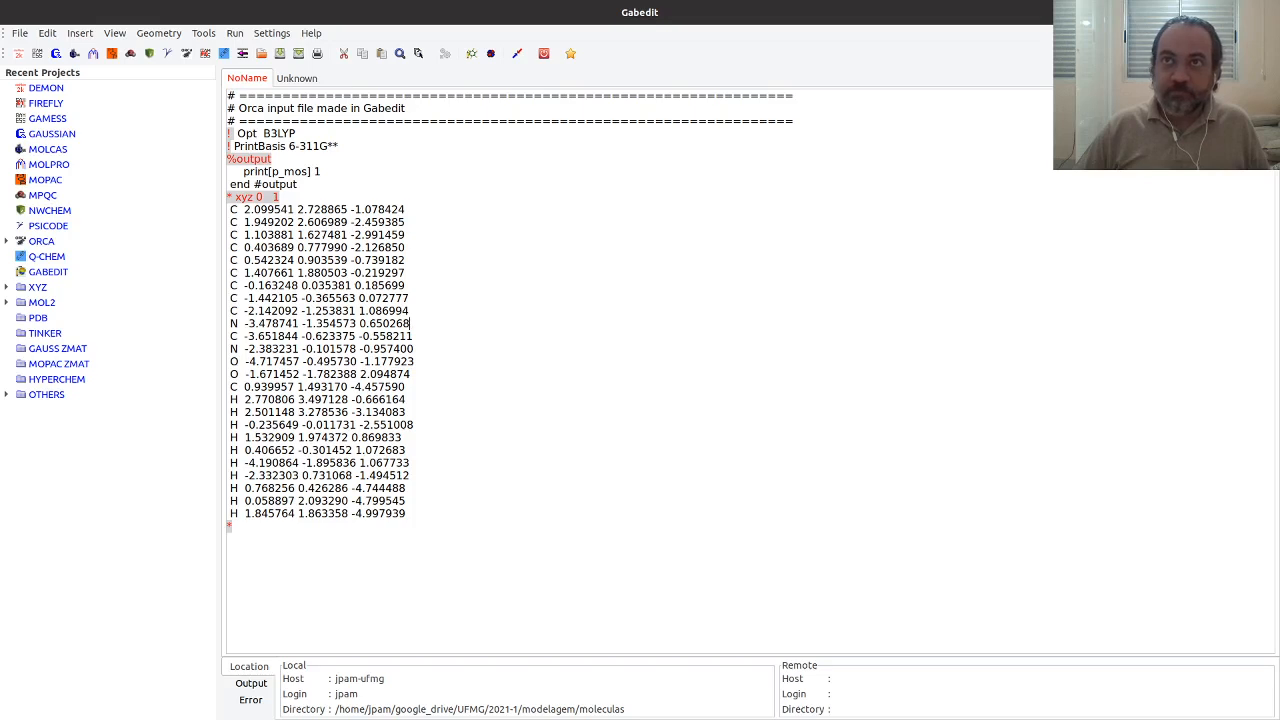